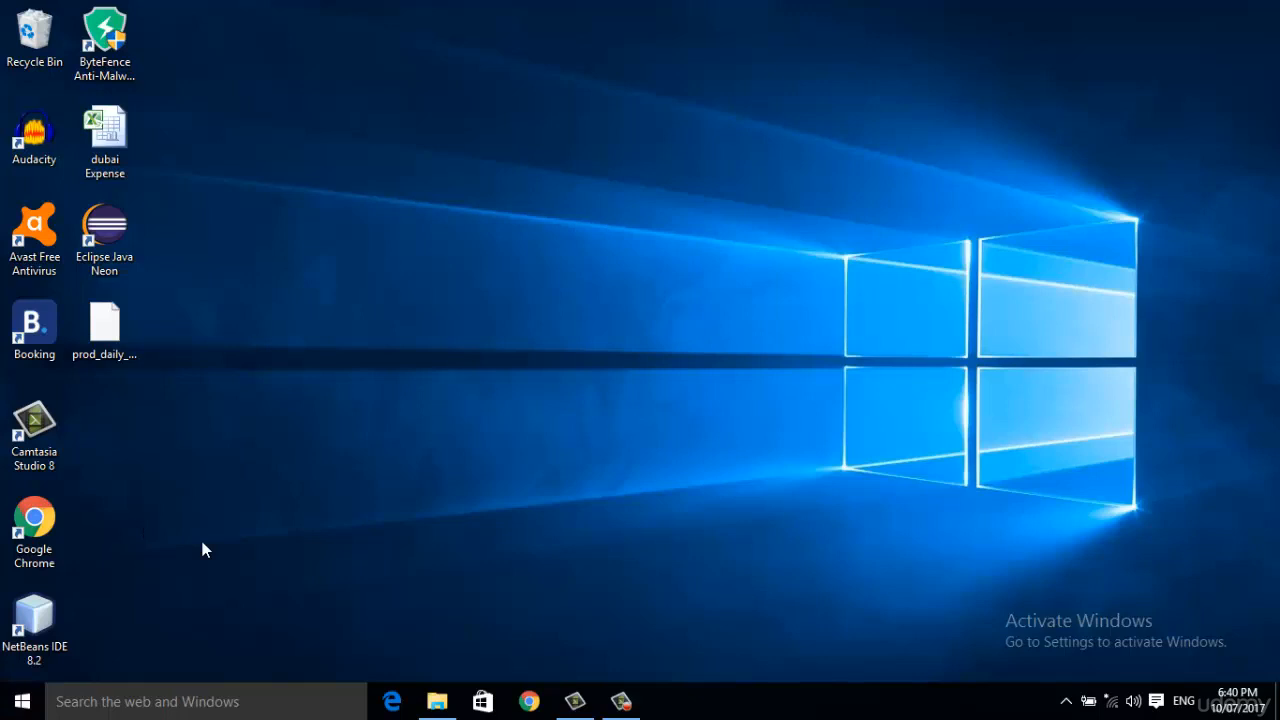
Step: Search Windows for "Management" and launch Microsoft SQL Server Management Studio 17
{"action": "left_click", "coordinate": [22, 705]}
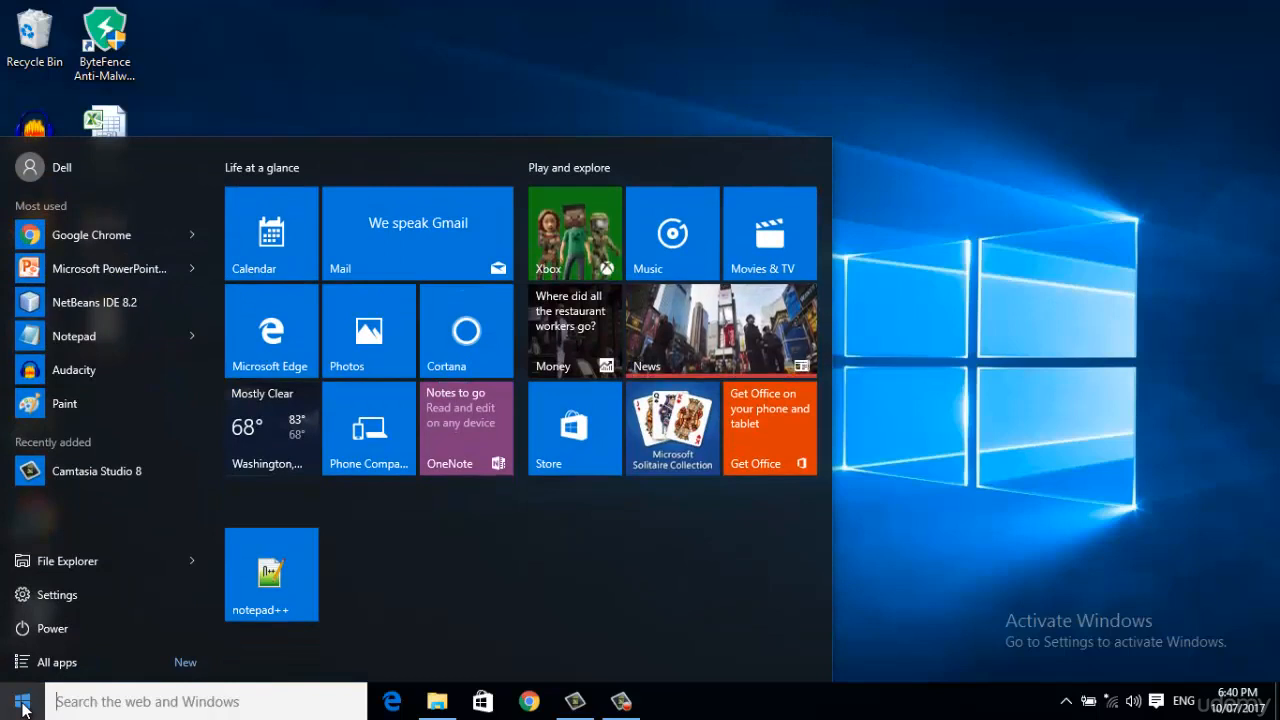
{"action": "type", "text": "Mana"}
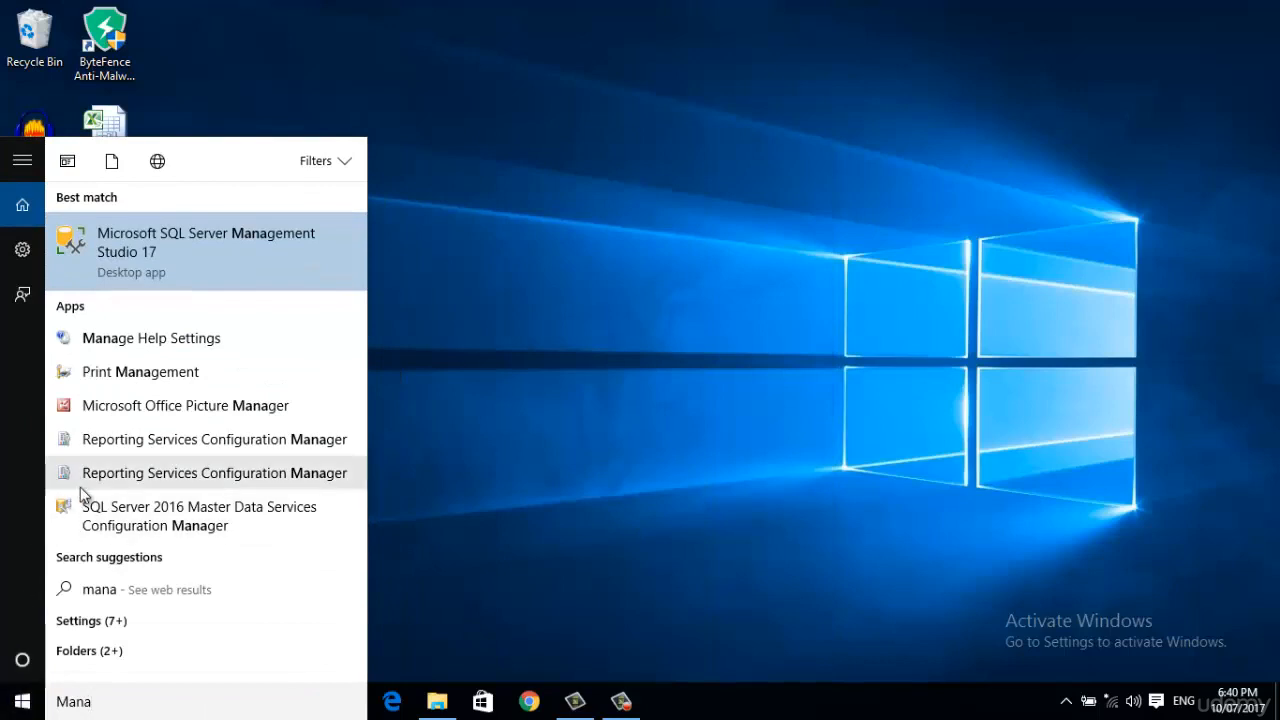
{"action": "type", "text": "gement"}
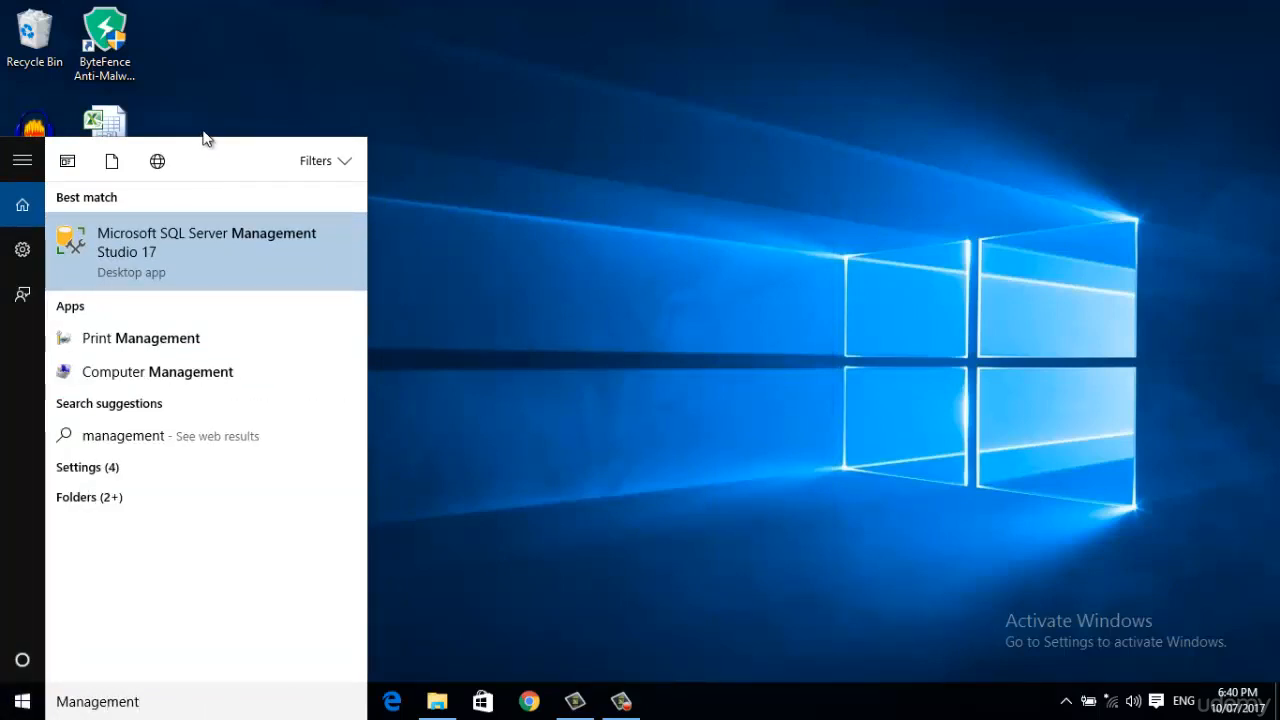
{"action": "left_click", "coordinate": [113, 258]}
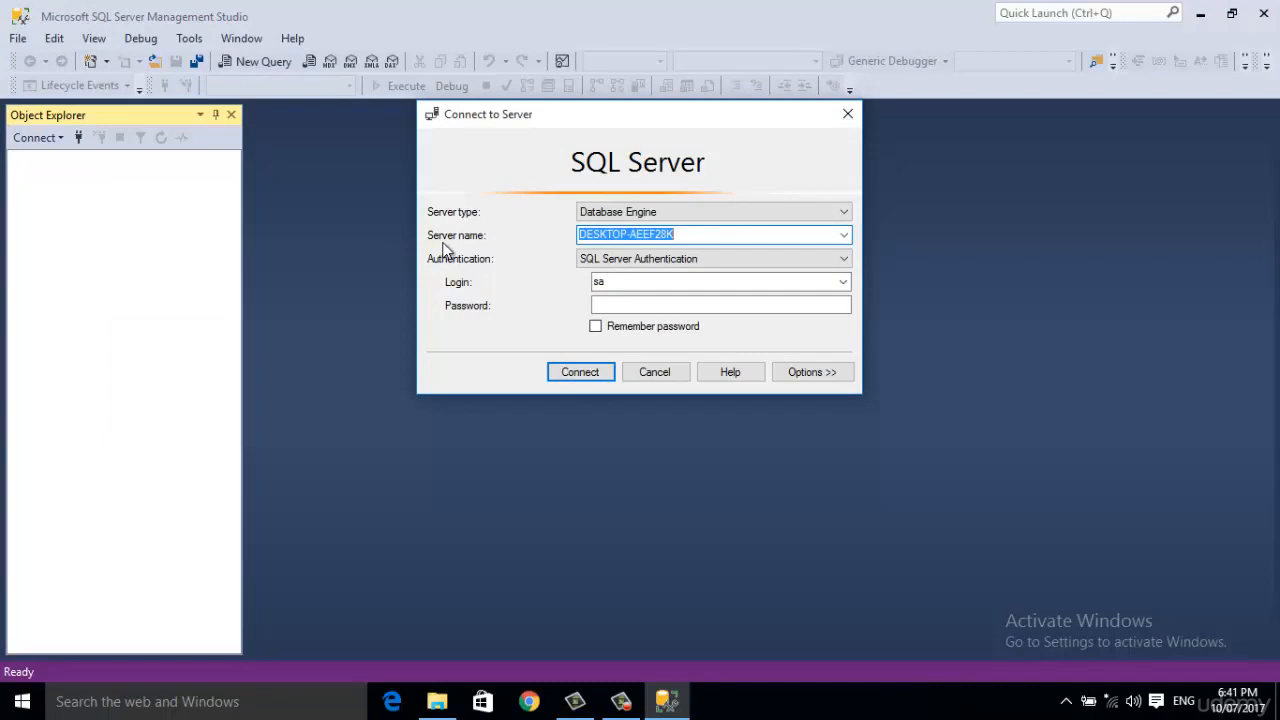
Step: Browse the local servers for the connection and choose the Database Engine server DESKTOP-AEEF28K
{"action": "left_click", "coordinate": [711, 237]}
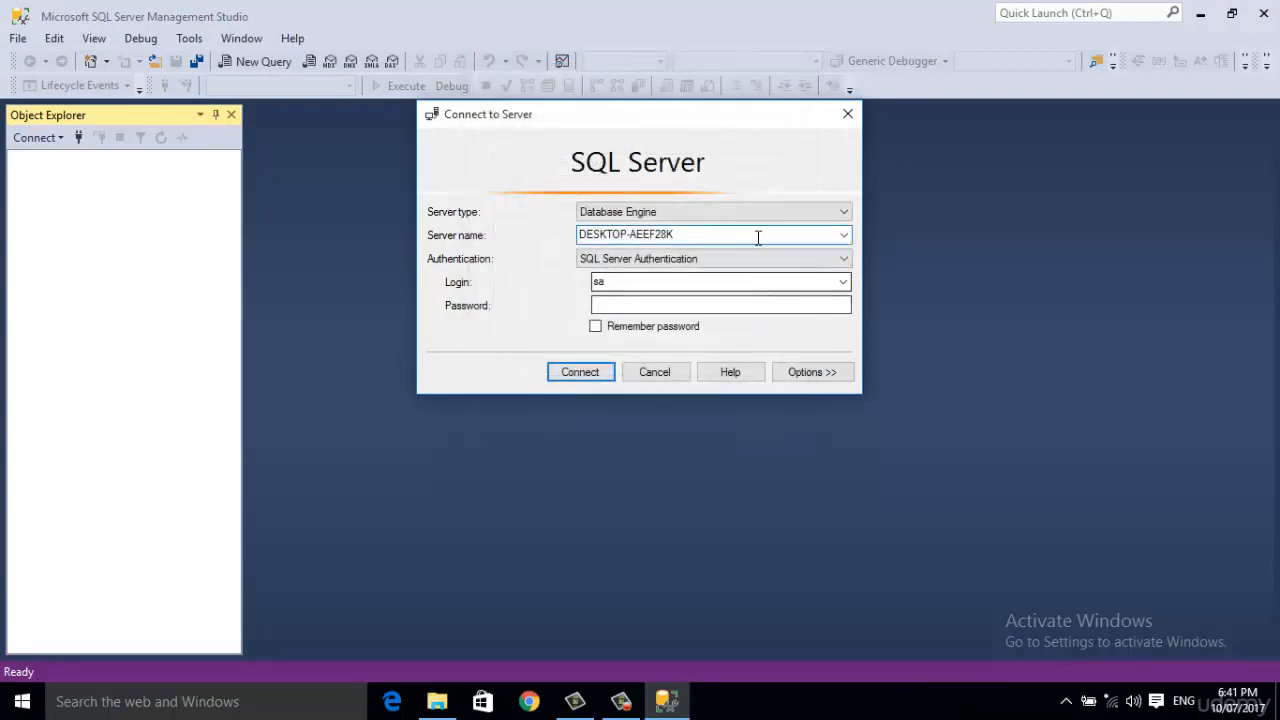
{"action": "left_click", "coordinate": [844, 236]}
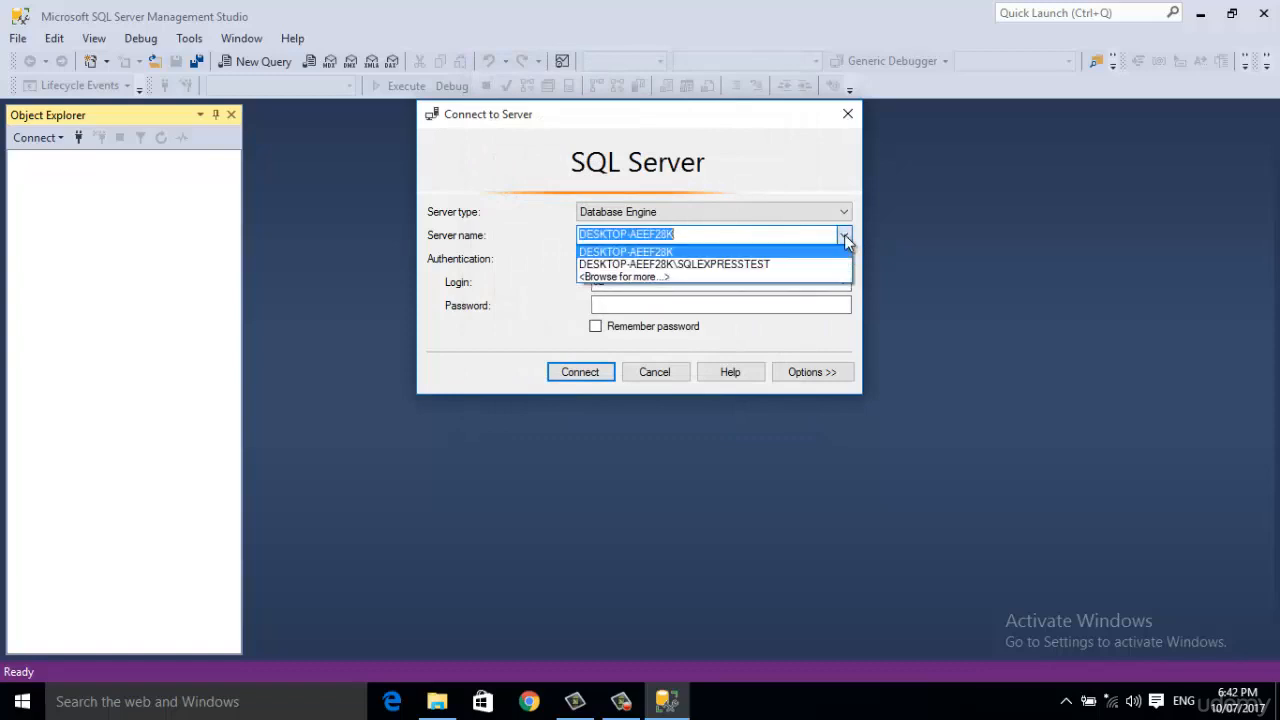
{"action": "left_click", "coordinate": [674, 278]}
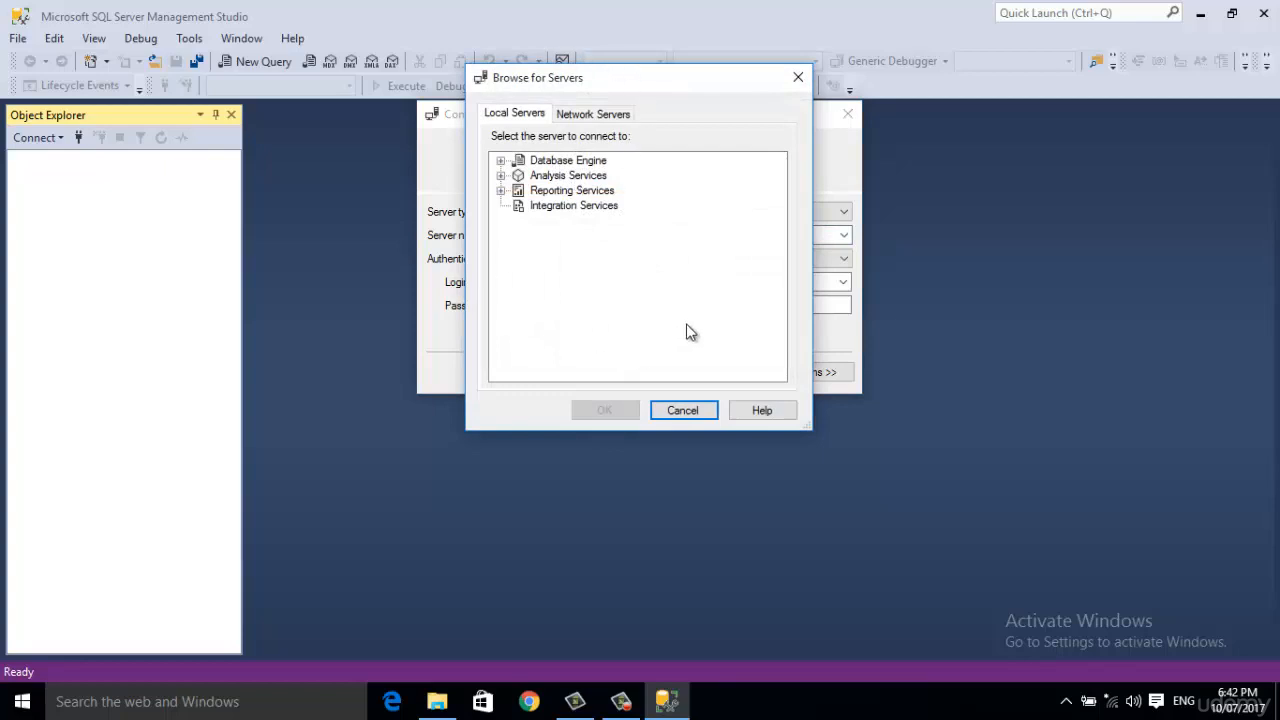
{"action": "left_click", "coordinate": [545, 162]}
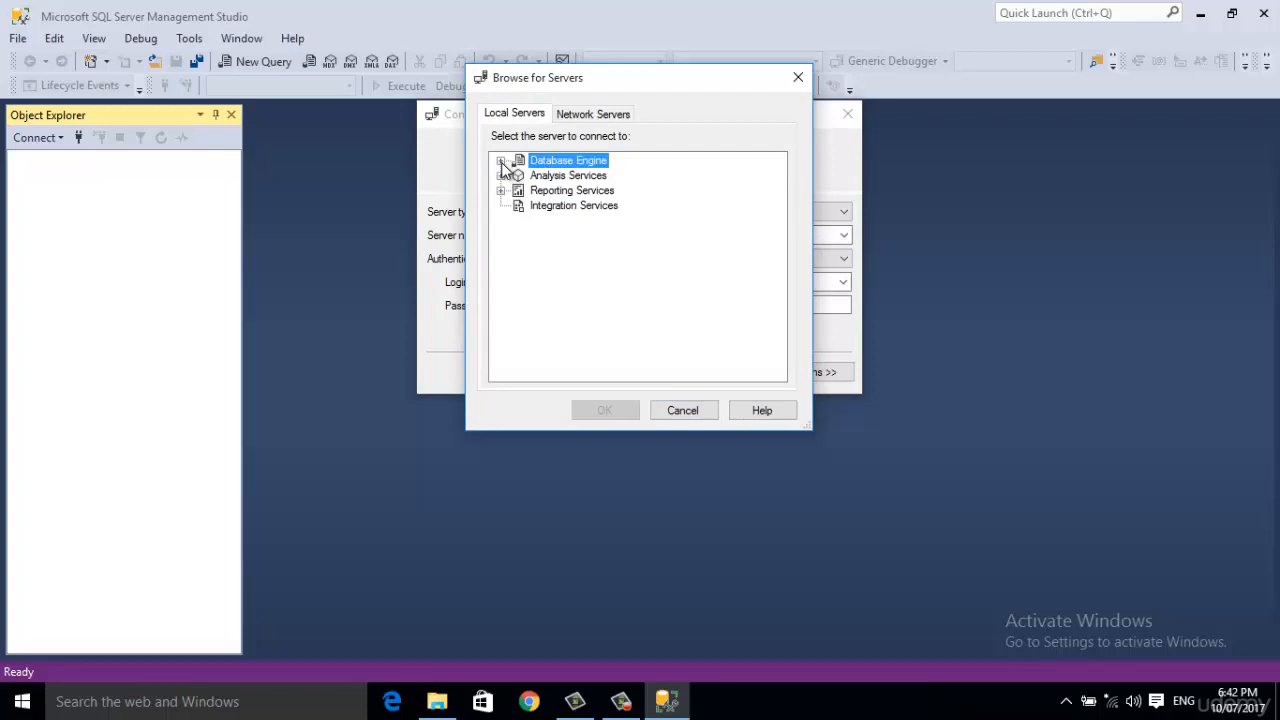
{"action": "left_click", "coordinate": [501, 161]}
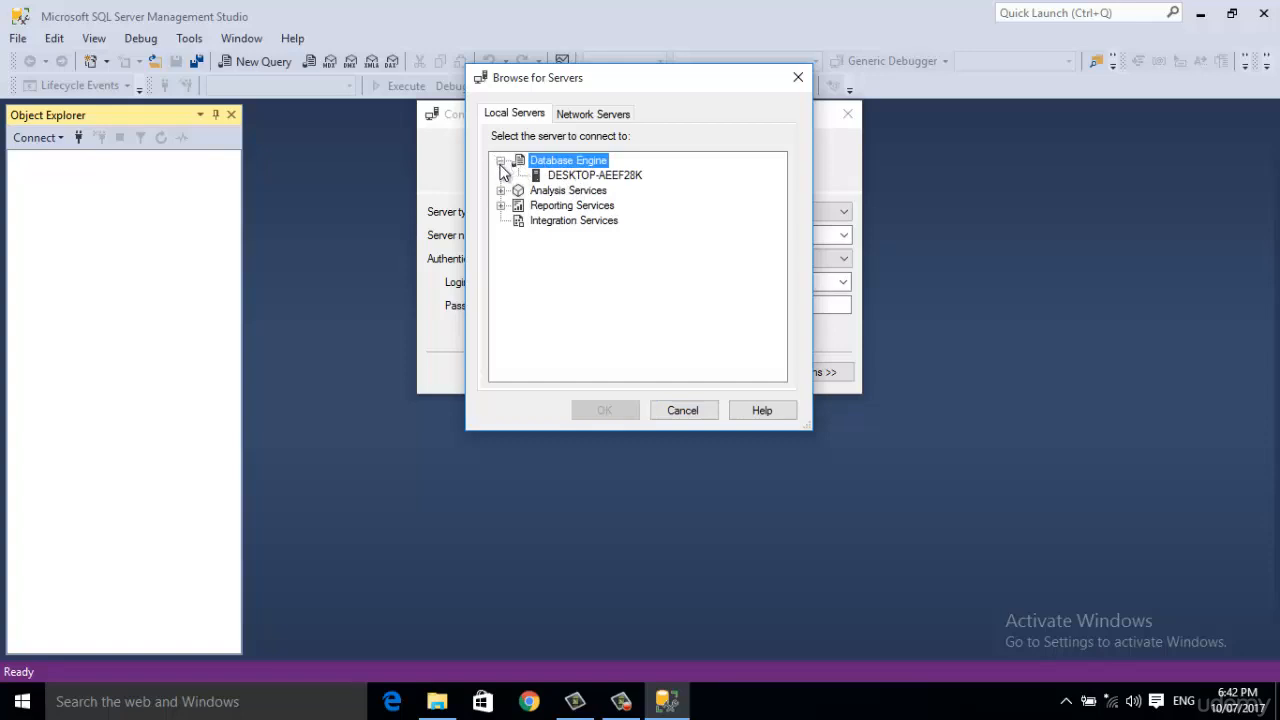
{"action": "left_click", "coordinate": [577, 178]}
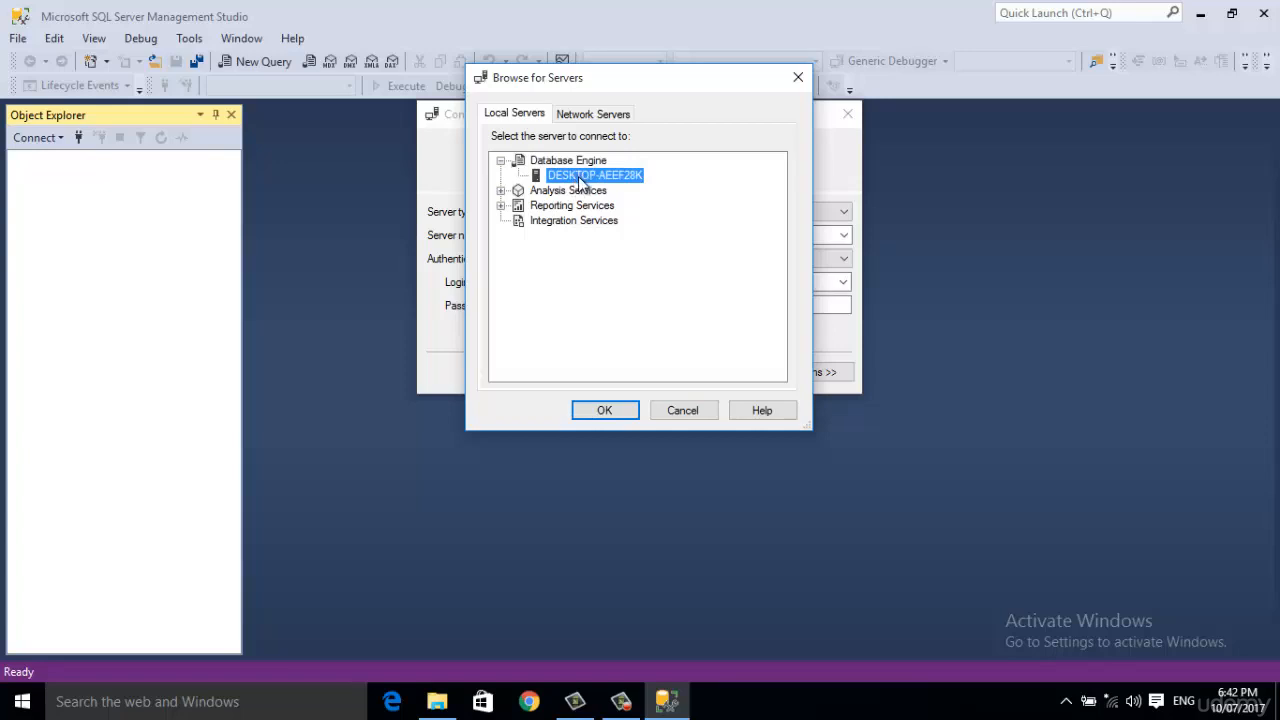
{"action": "left_click", "coordinate": [603, 413]}
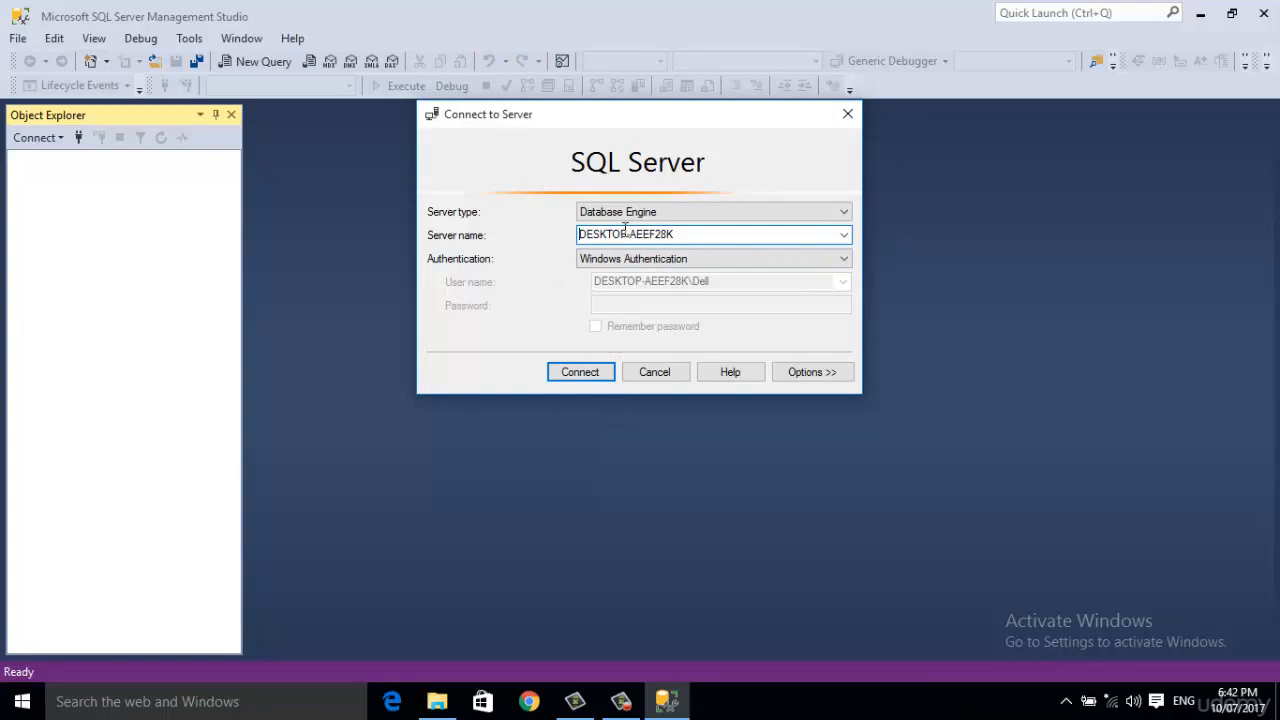
Step: Set the authentication to SQL Server Authentication with login sa, enter the account password and connect to the server
{"action": "left_click", "coordinate": [846, 261]}
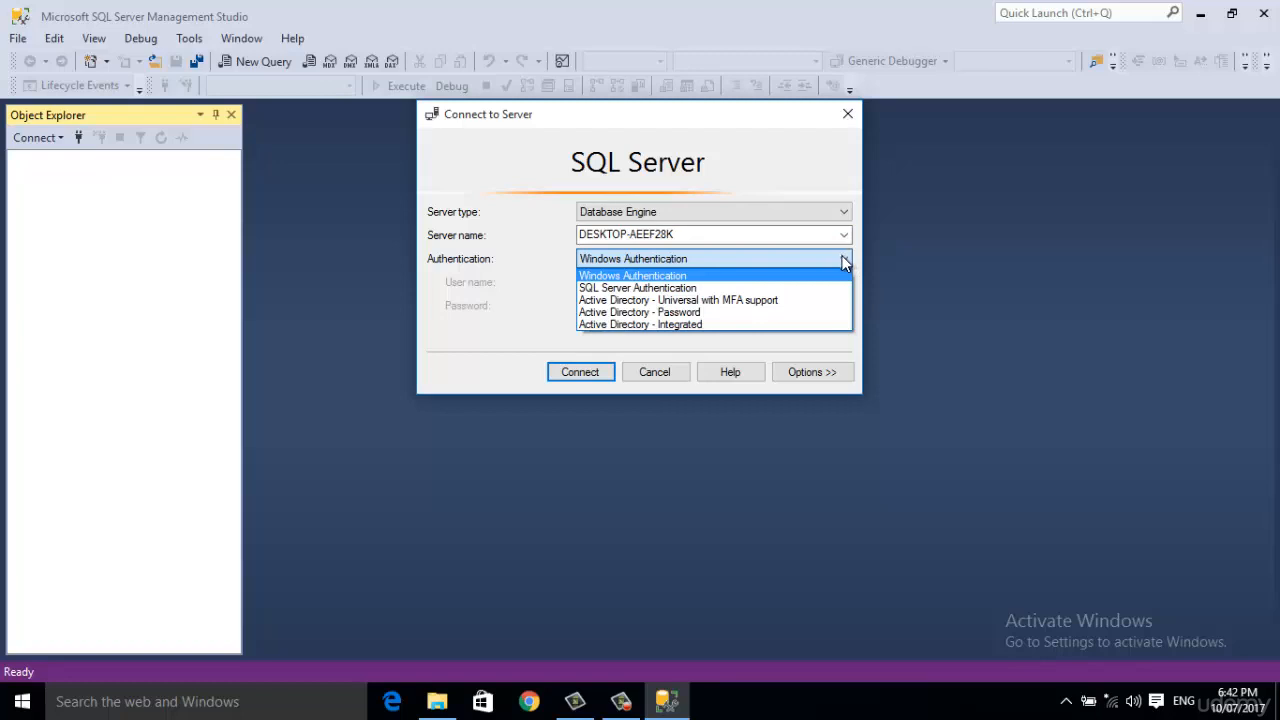
{"action": "left_click", "coordinate": [766, 276]}
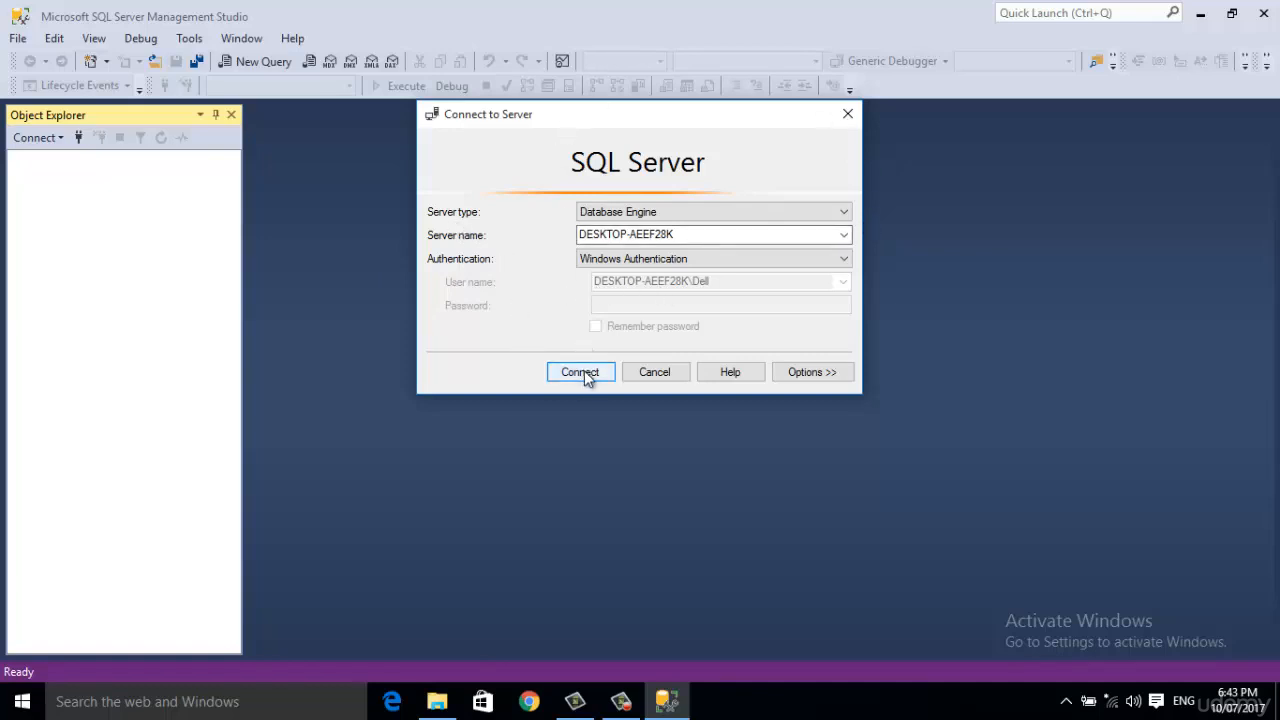
{"action": "left_click", "coordinate": [719, 259]}
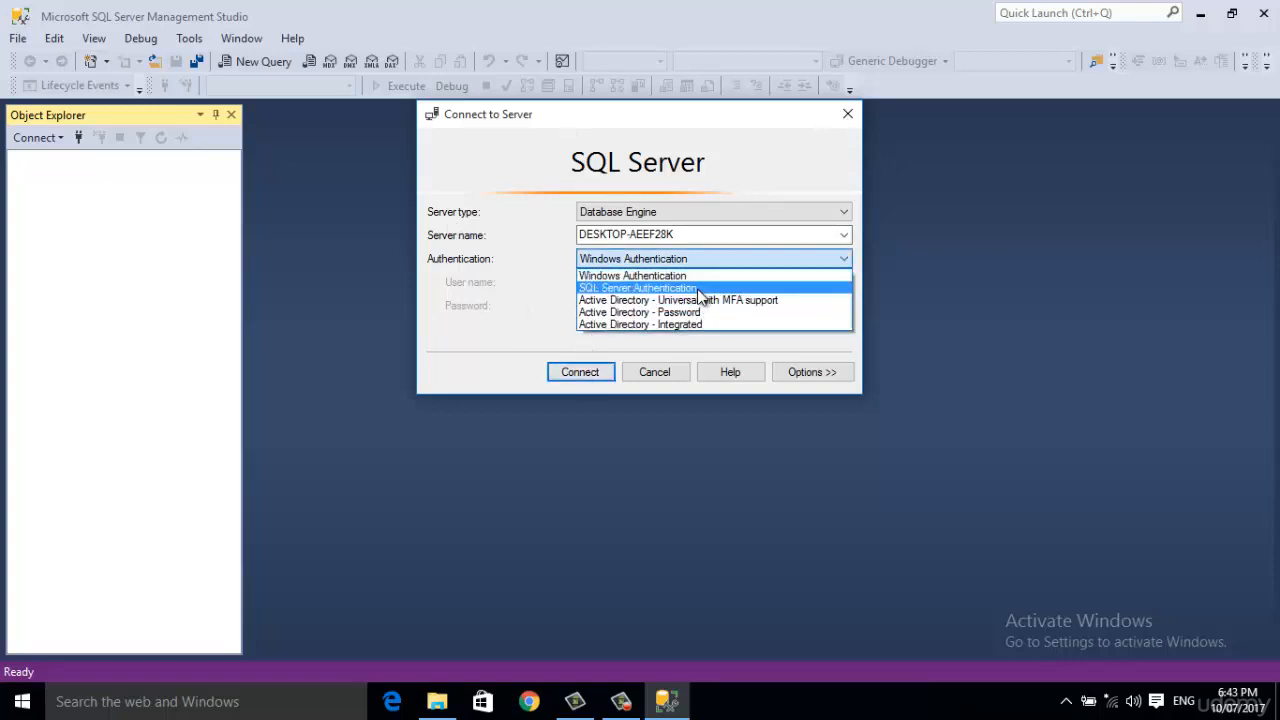
{"action": "left_click", "coordinate": [700, 288]}
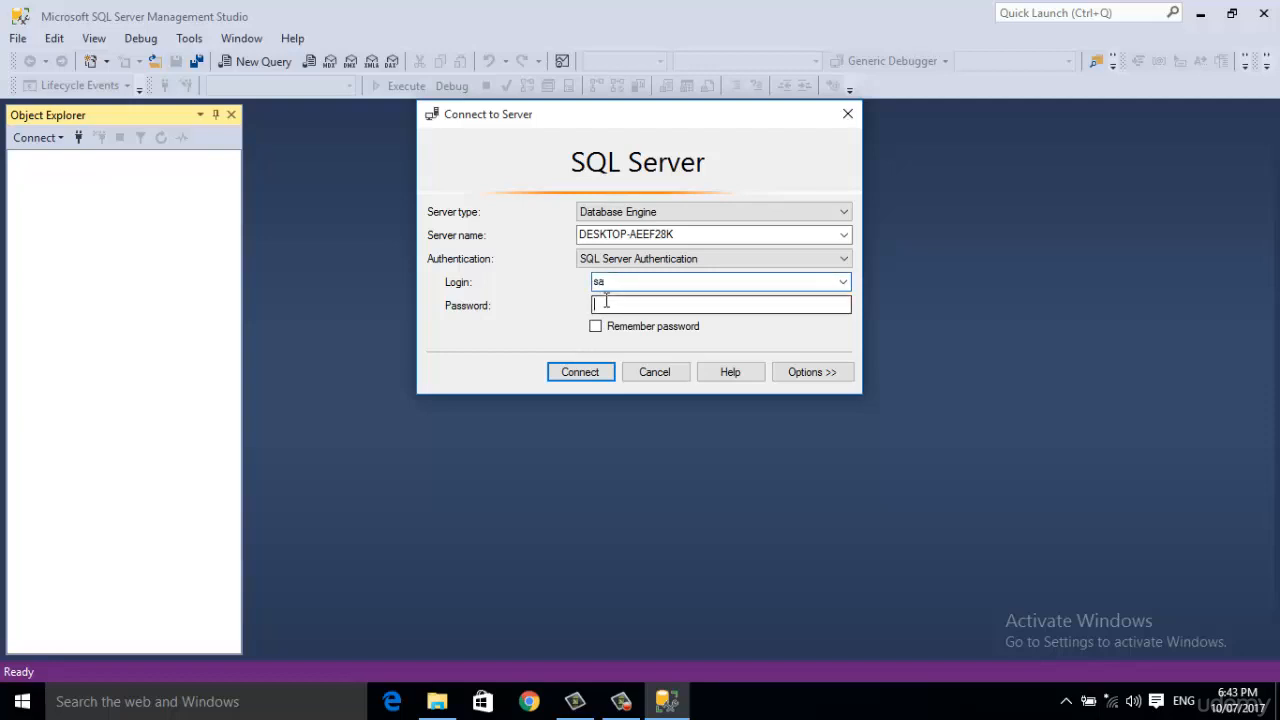
{"action": "left_click", "coordinate": [606, 302]}
{"action": "type", "text": "***"}
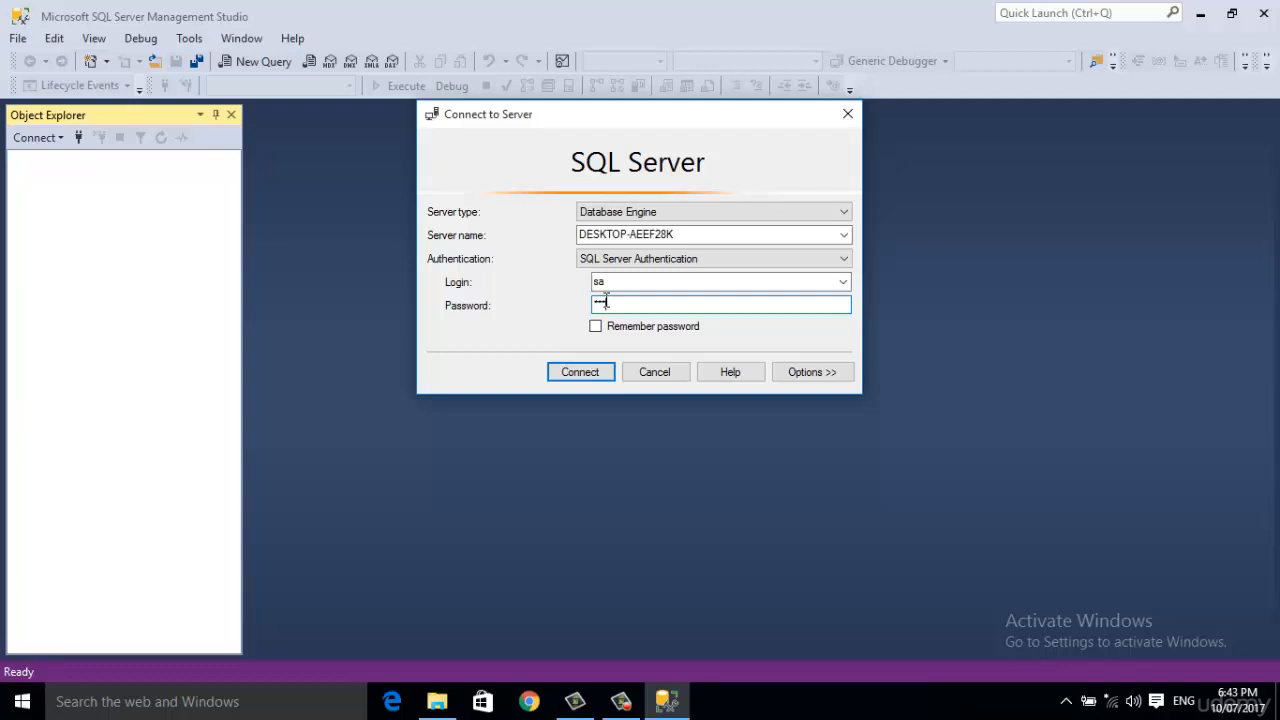
{"action": "left_click", "coordinate": [583, 371]}
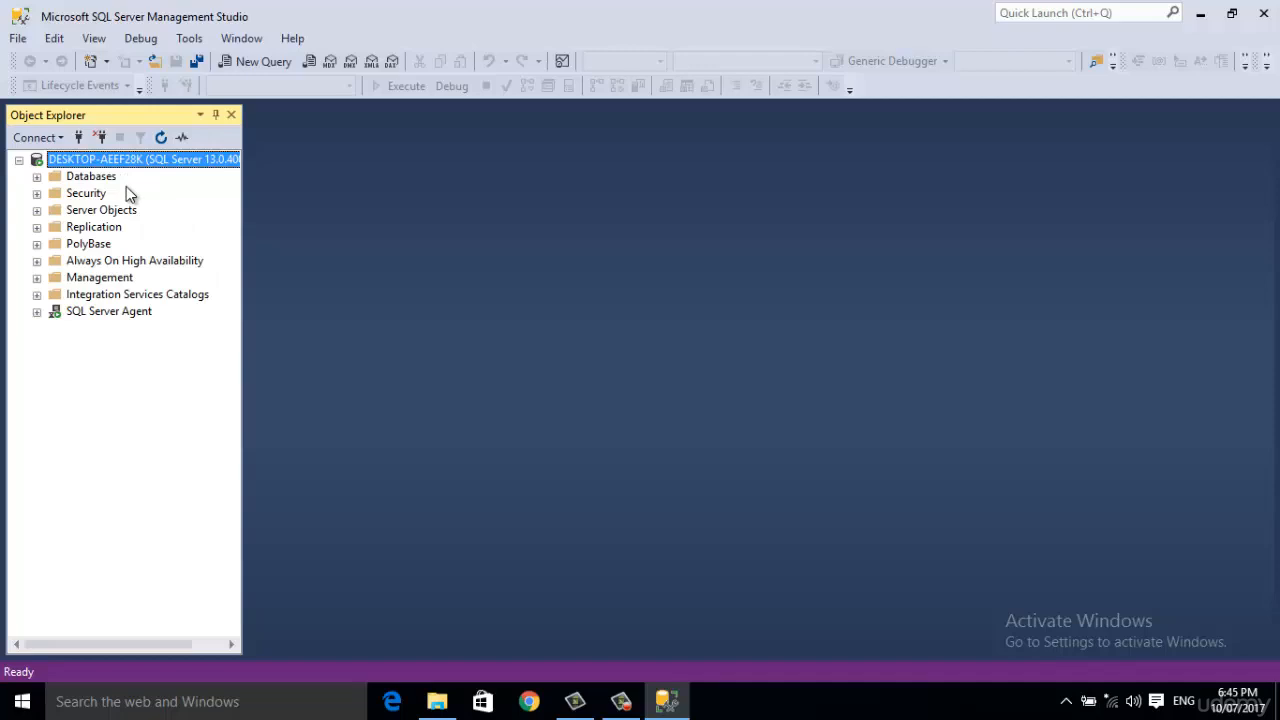
Step: Expand the Databases folder of the connected server in the object tree
{"action": "left_click", "coordinate": [37, 177]}
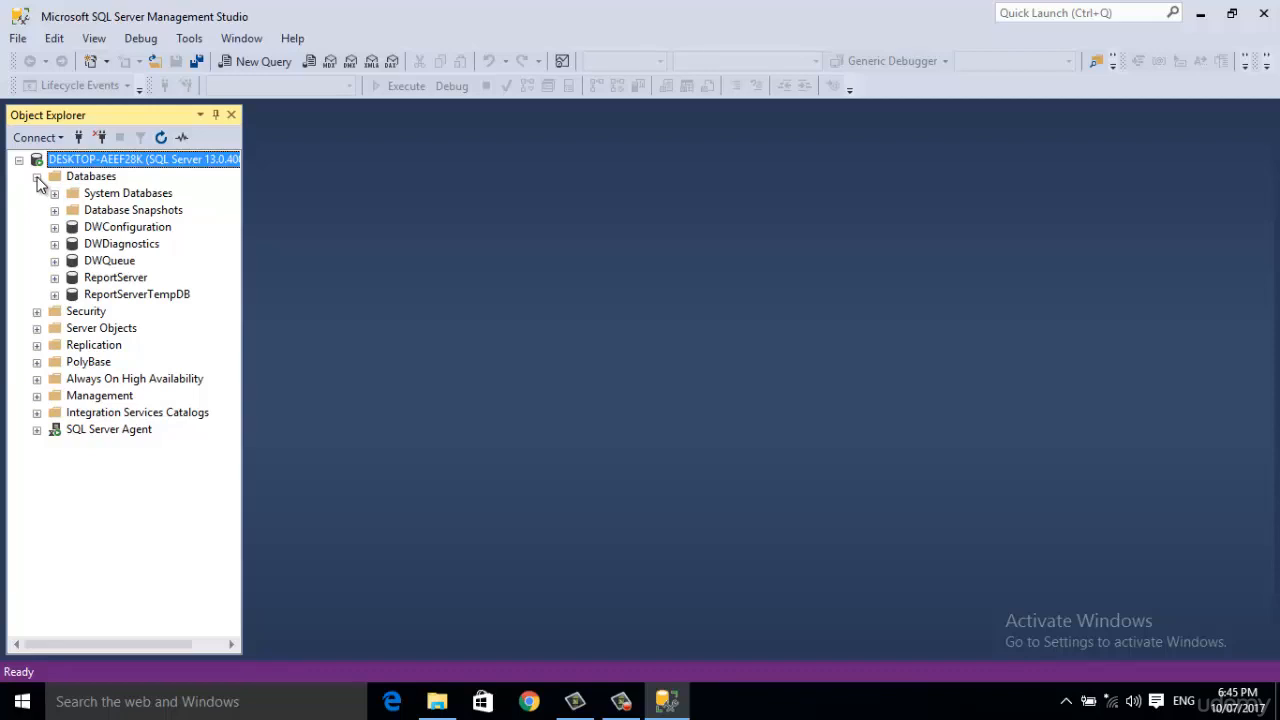
{"action": "left_click", "coordinate": [37, 177]}
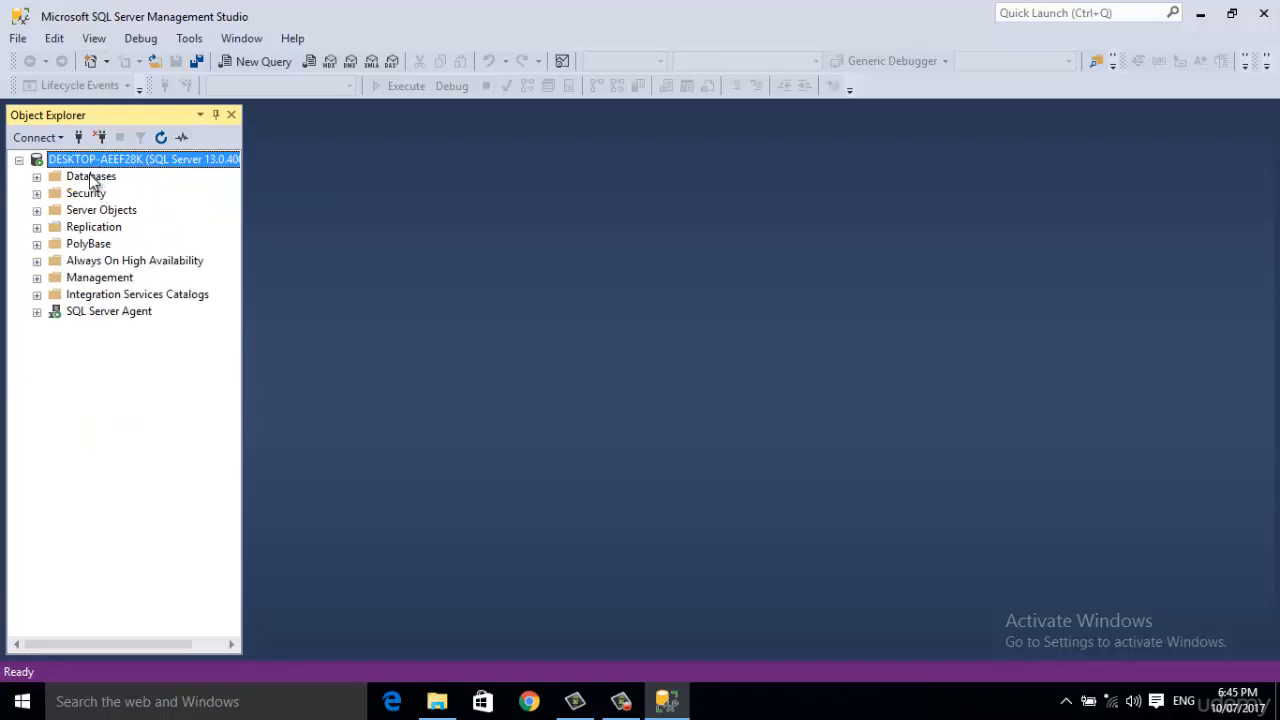
{"action": "left_click", "coordinate": [84, 180]}
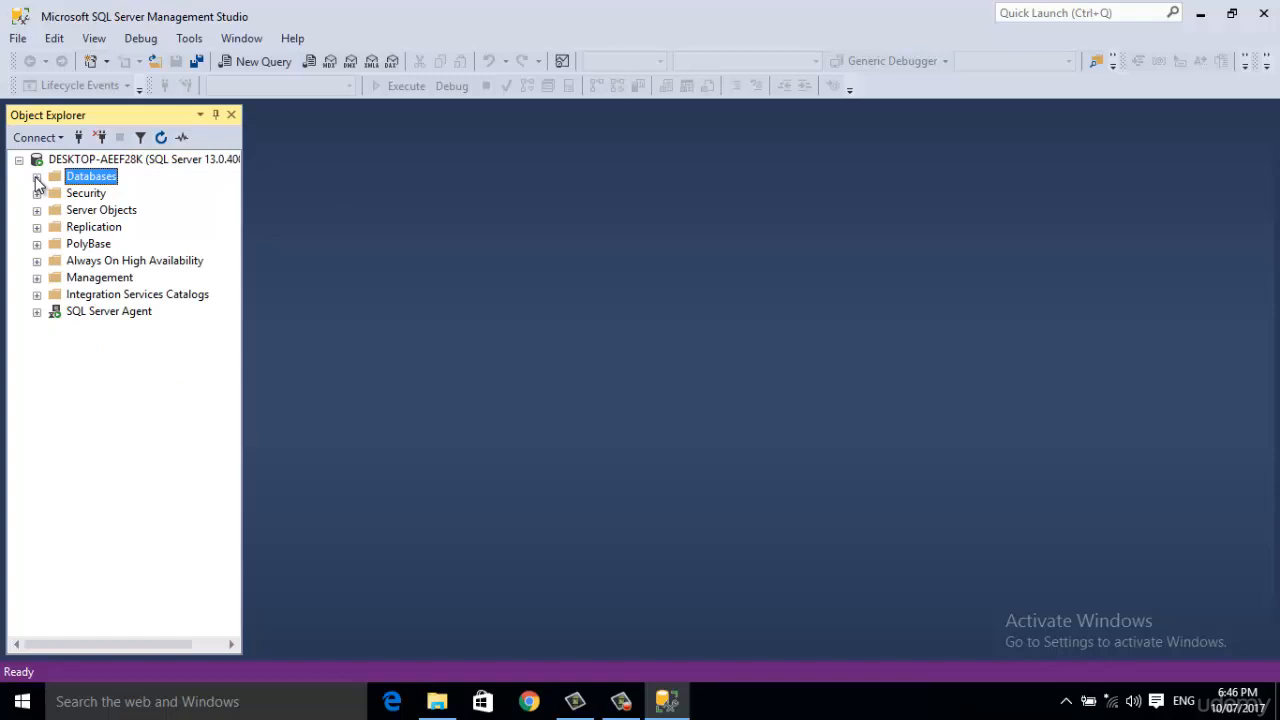
{"action": "left_click", "coordinate": [37, 177]}
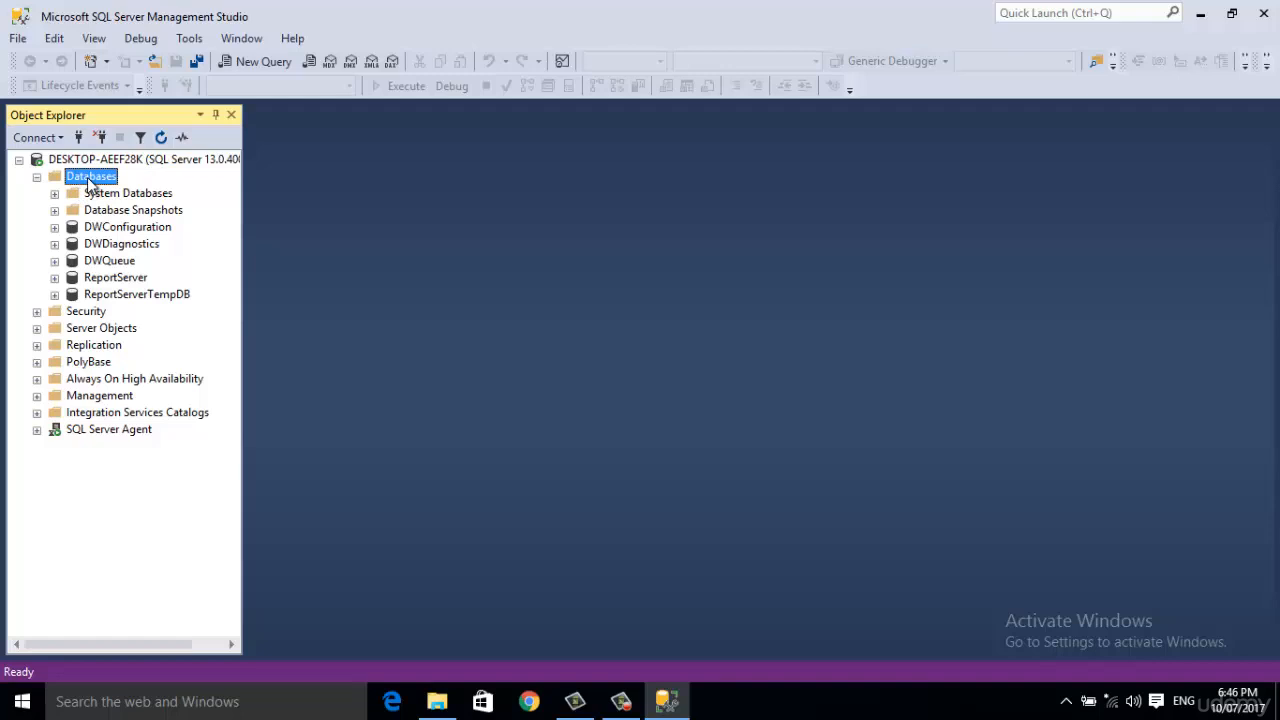
Step: Start a new database from the Databases folder and name it EmployeeManagementDB
{"action": "right_click", "coordinate": [90, 183]}
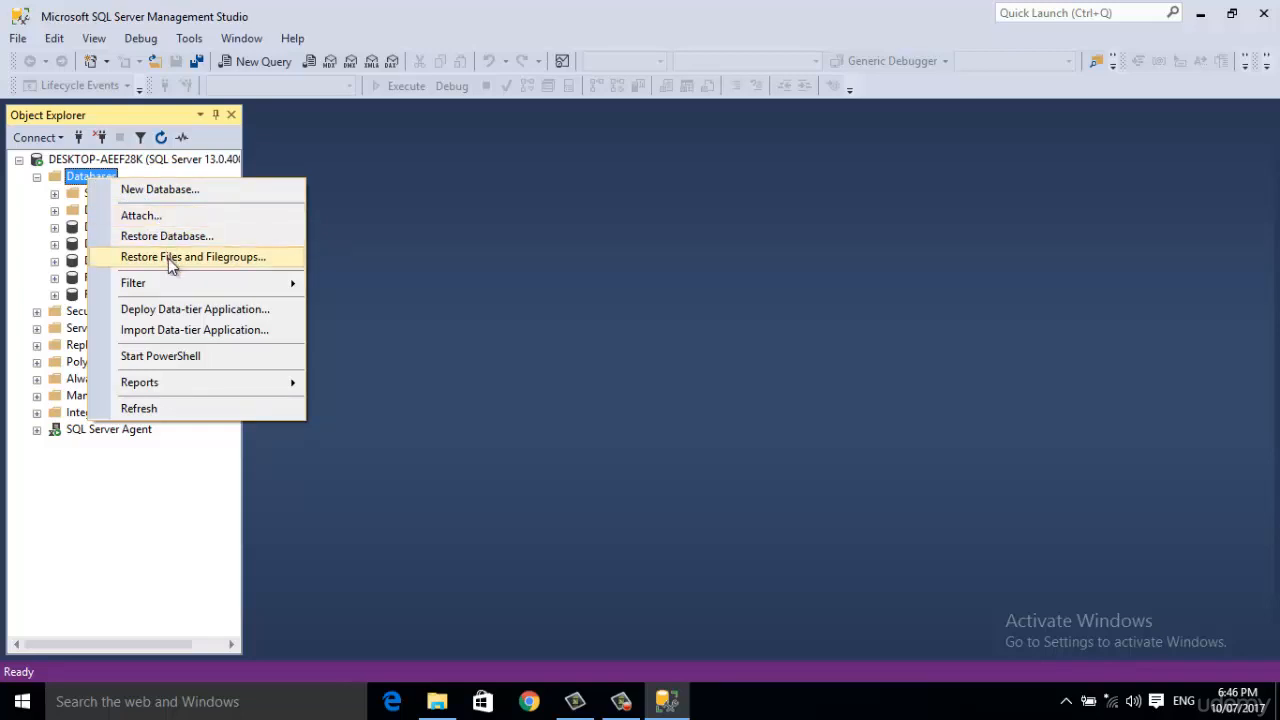
{"action": "mouse_move", "coordinate": [170, 289]}
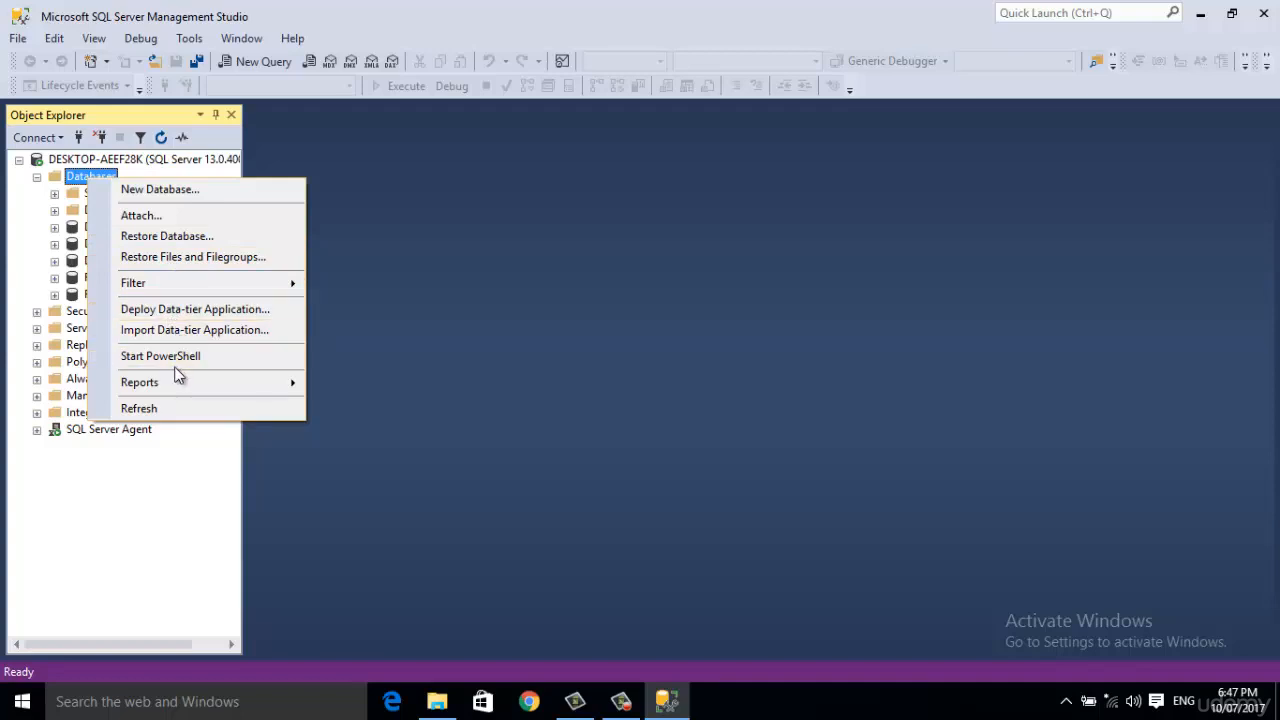
{"action": "mouse_move", "coordinate": [170, 383]}
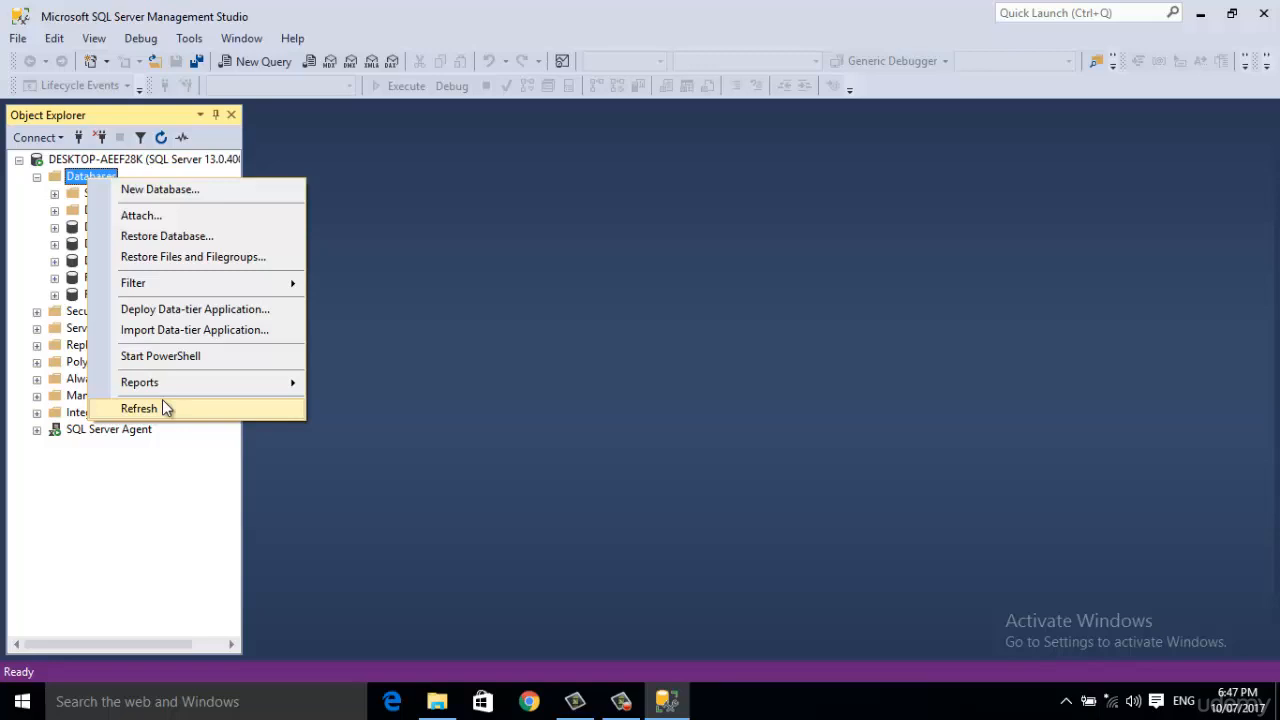
{"action": "left_click", "coordinate": [139, 408]}
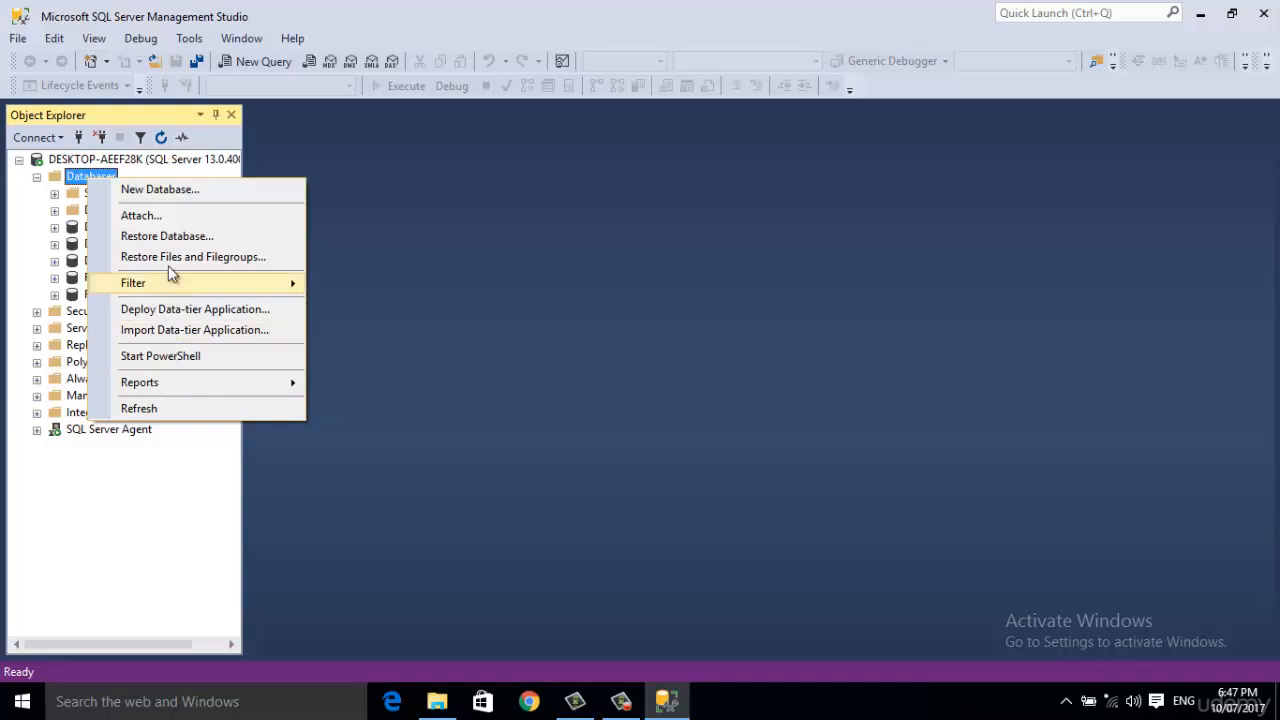
{"action": "left_click", "coordinate": [154, 190]}
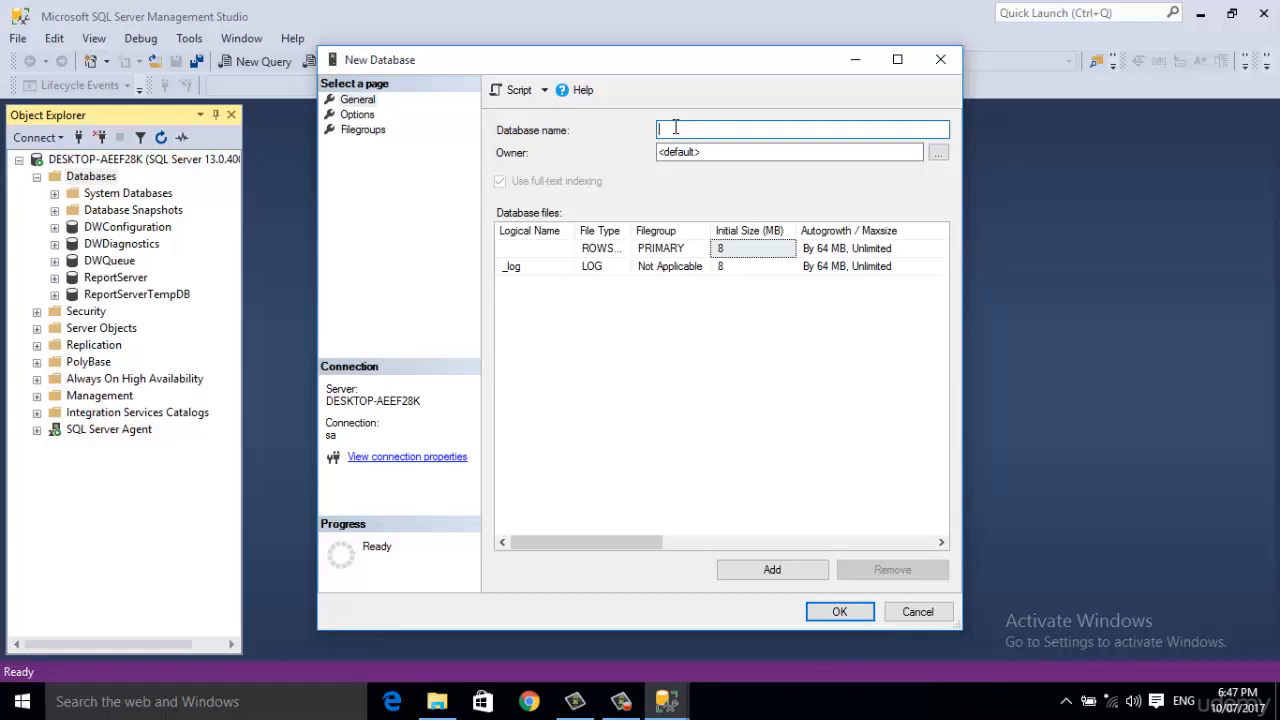
{"action": "type", "text": "EmployeeManagem"}
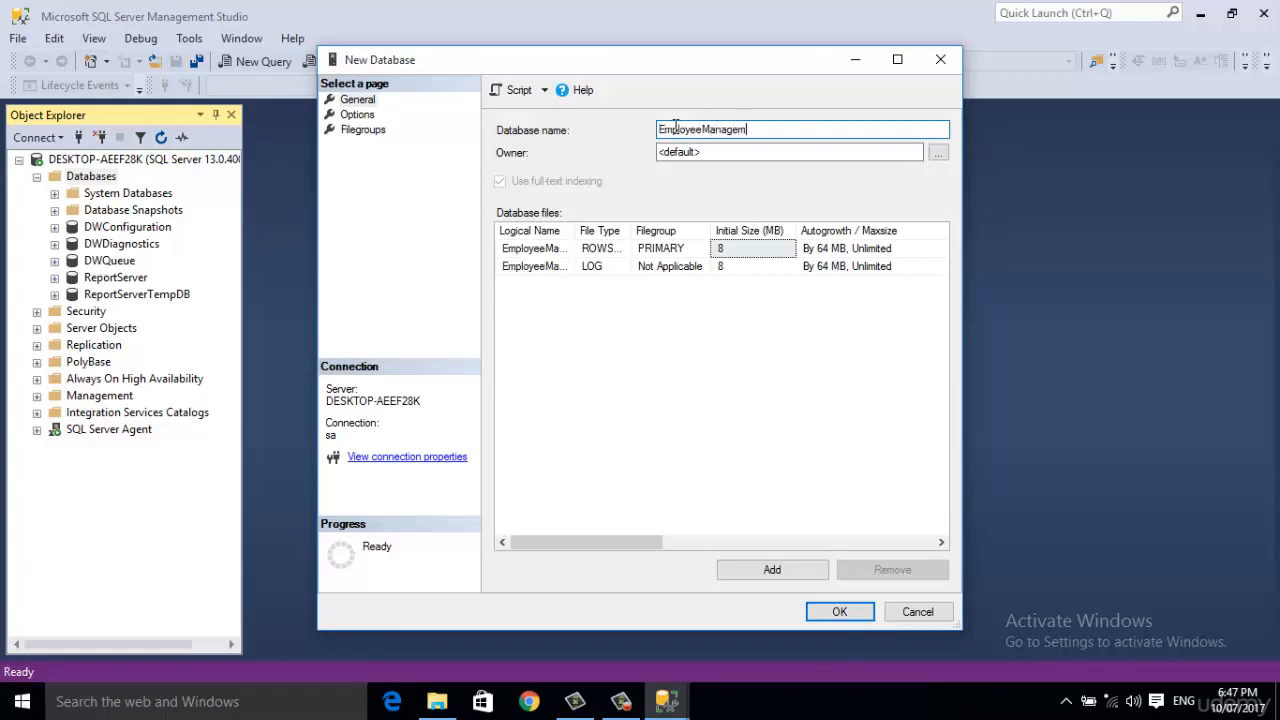
{"action": "type", "text": "ent"}
{"action": "key", "text": "BackSpace"}
{"action": "key", "text": "BackSpace"}
{"action": "key", "text": "BackSpace"}
{"action": "key", "text": "BackSpace"}
{"action": "key", "text": "BackSpace"}
{"action": "key", "text": "BackSpace"}
{"action": "type", "text": "gement"}
{"action": "key", "text": "BackSpace"}
{"action": "type", "text": "DB"}
Step: Widen the Logical Name column to read the full names of the new database's files
{"action": "left_click", "coordinate": [886, 154]}
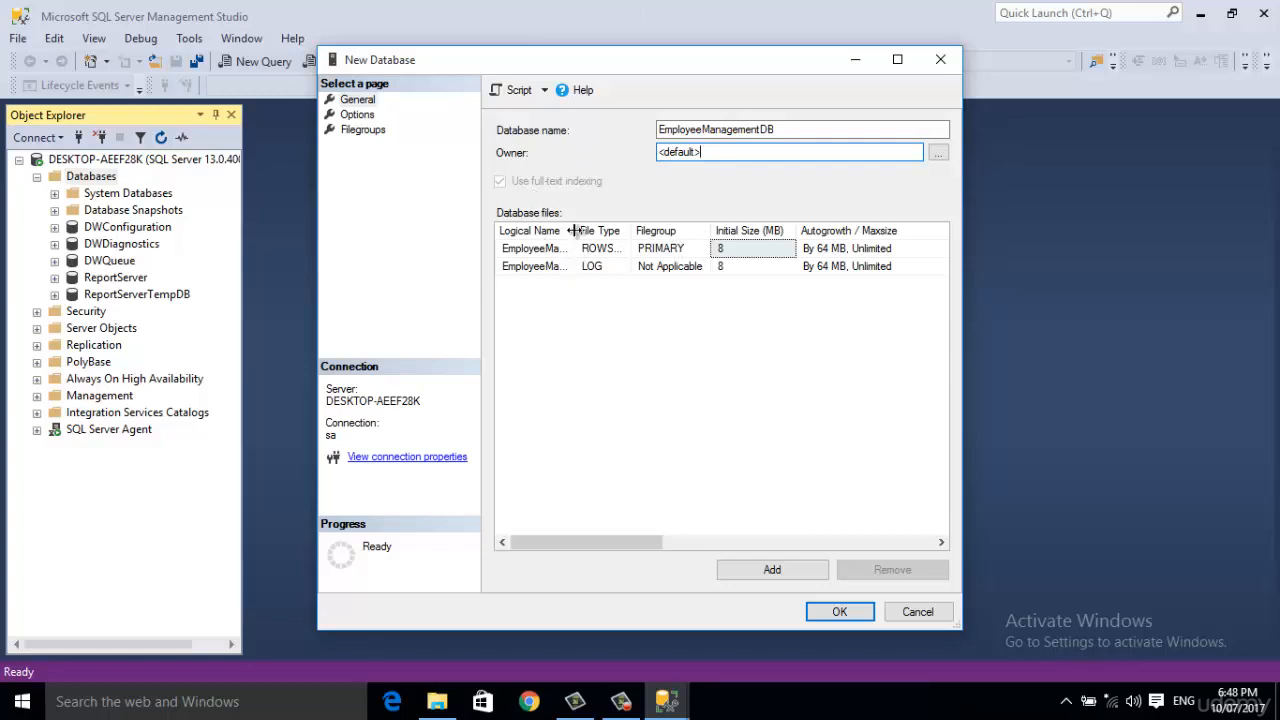
{"action": "left_click_drag", "start_coordinate": [574, 231], "coordinate": [650, 227]}
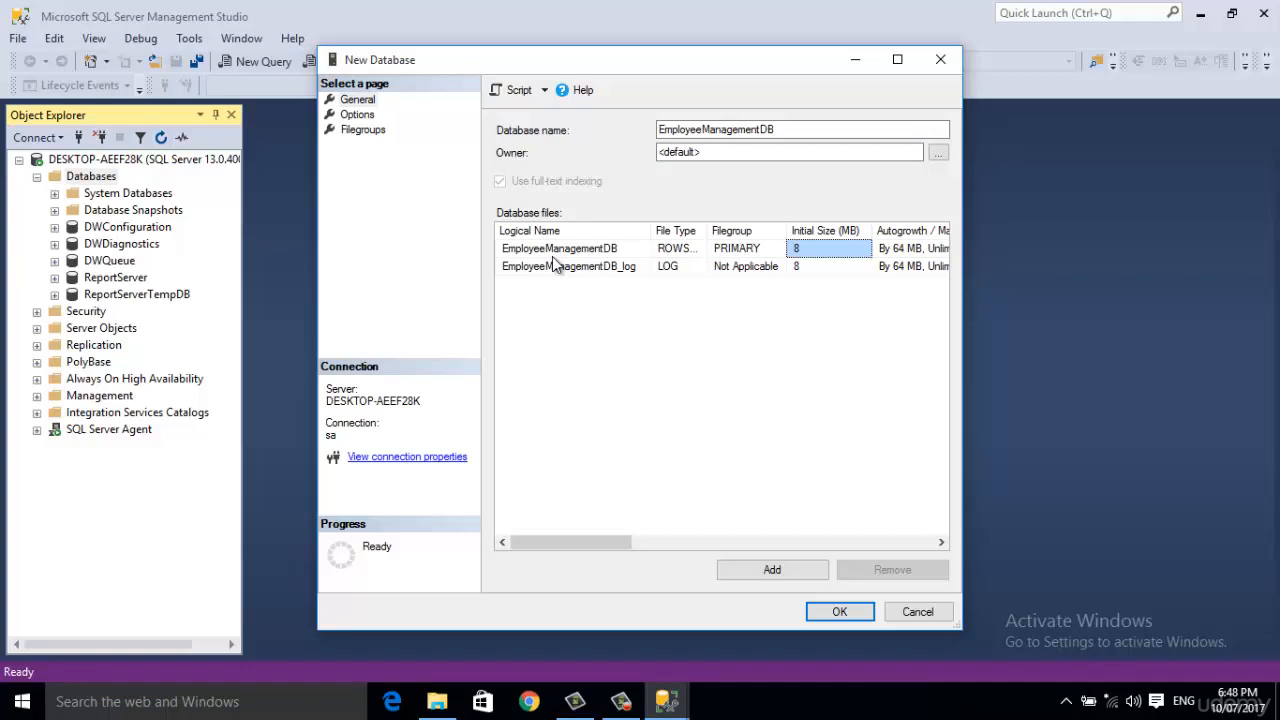
{"action": "double_click", "coordinate": [752, 129]}
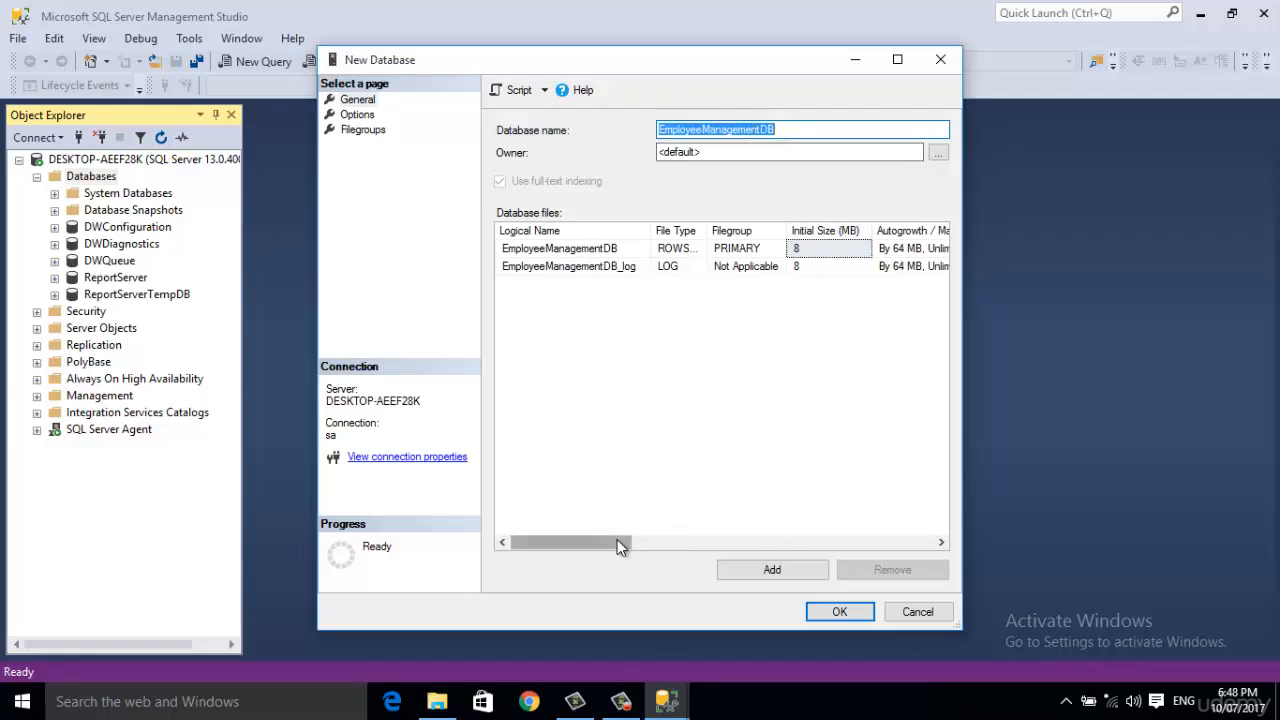
Step: Examine the storage paths of the data and log files, enlarging the New Database dialog to fit them
{"action": "left_click_drag", "start_coordinate": [617, 539], "coordinate": [634, 543]}
{"action": "left_click_drag", "start_coordinate": [636, 548], "coordinate": [777, 537]}
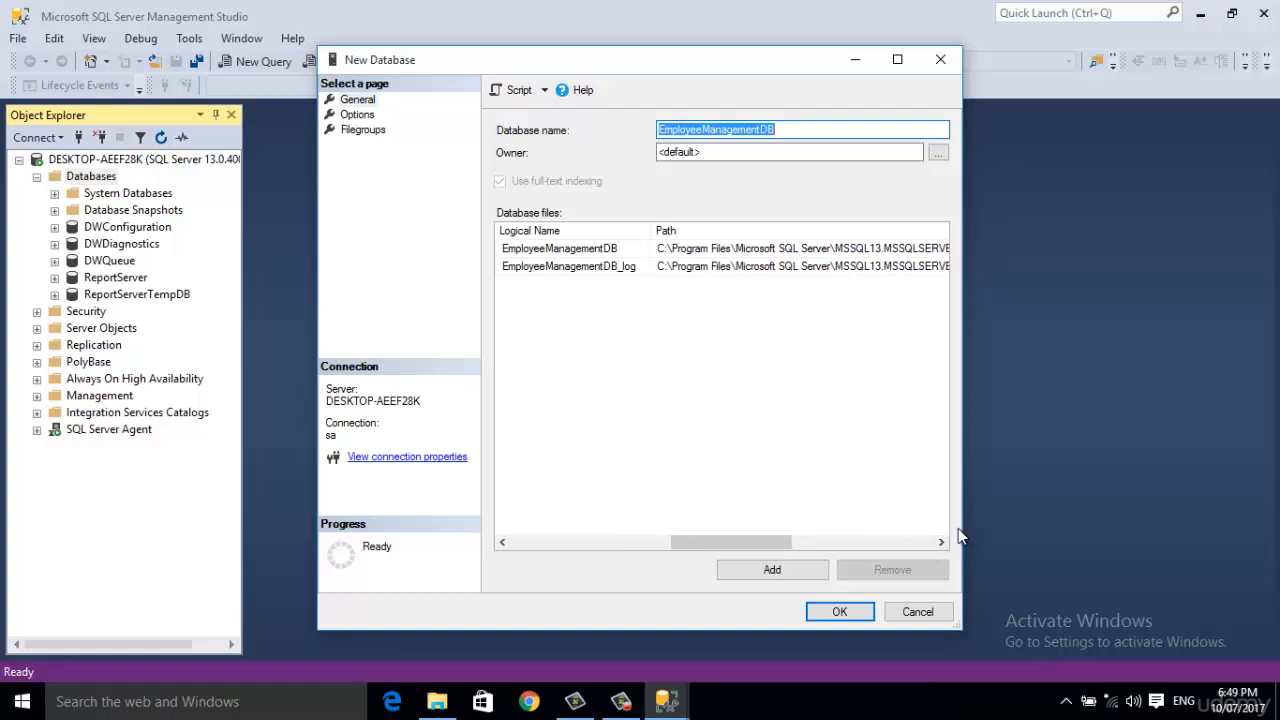
{"action": "left_click_drag", "start_coordinate": [961, 524], "coordinate": [1165, 524]}
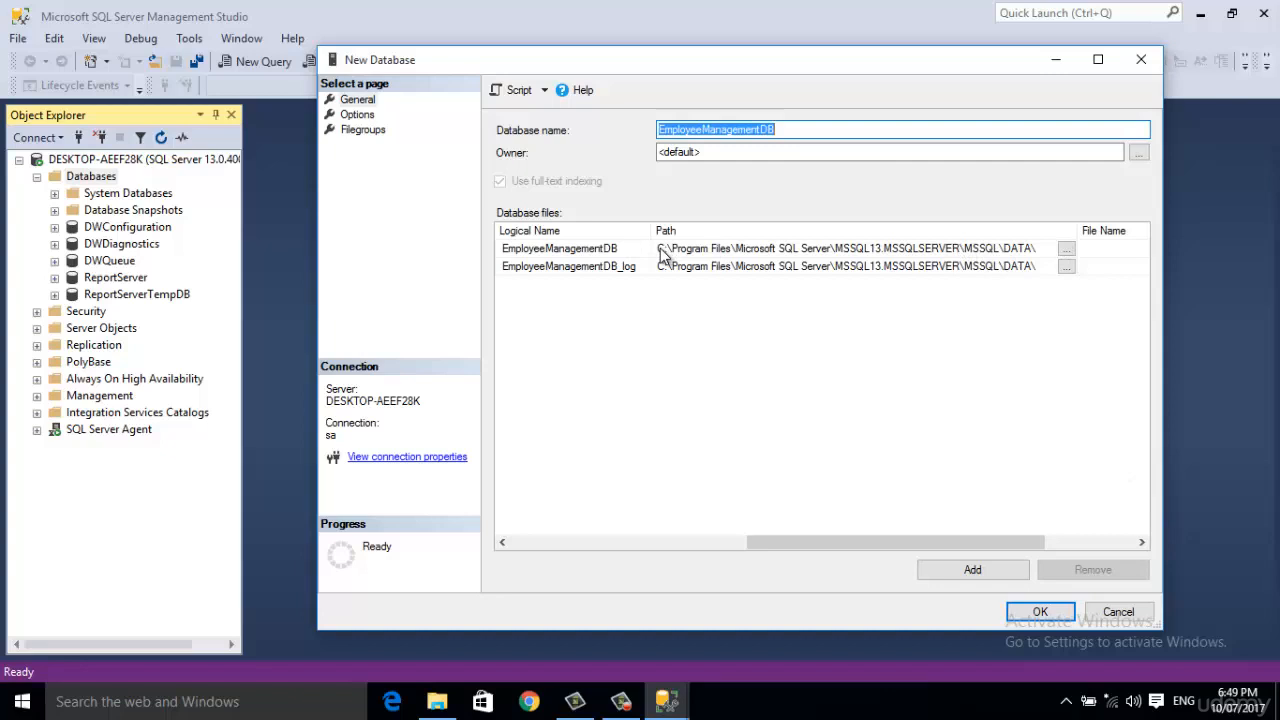
{"action": "left_click", "coordinate": [660, 249]}
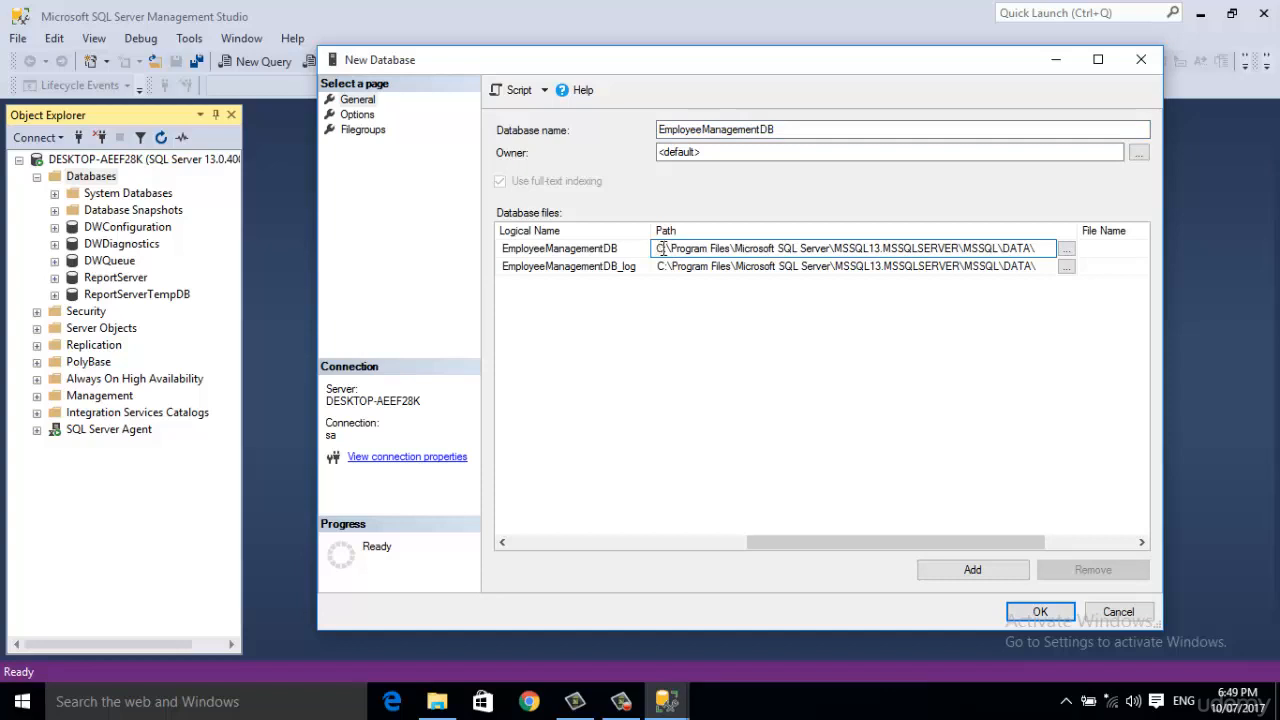
{"action": "left_click_drag", "start_coordinate": [662, 249], "coordinate": [1045, 251]}
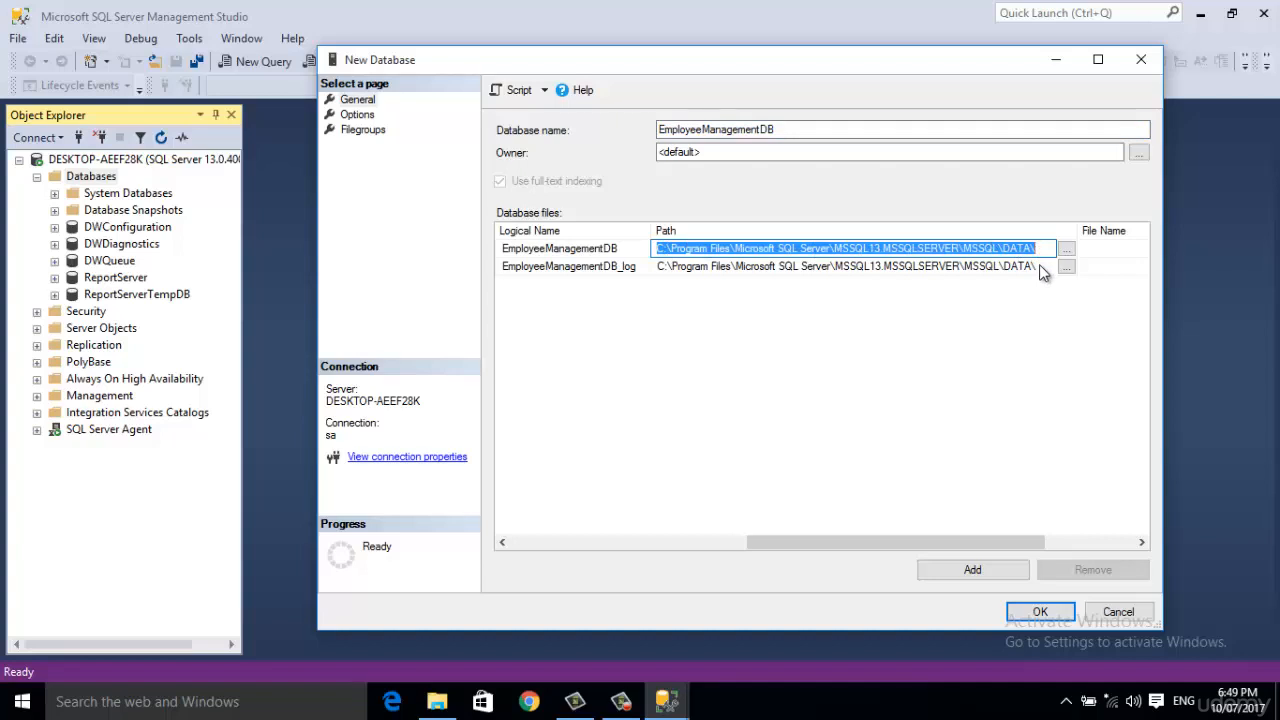
{"action": "left_click", "coordinate": [1039, 264]}
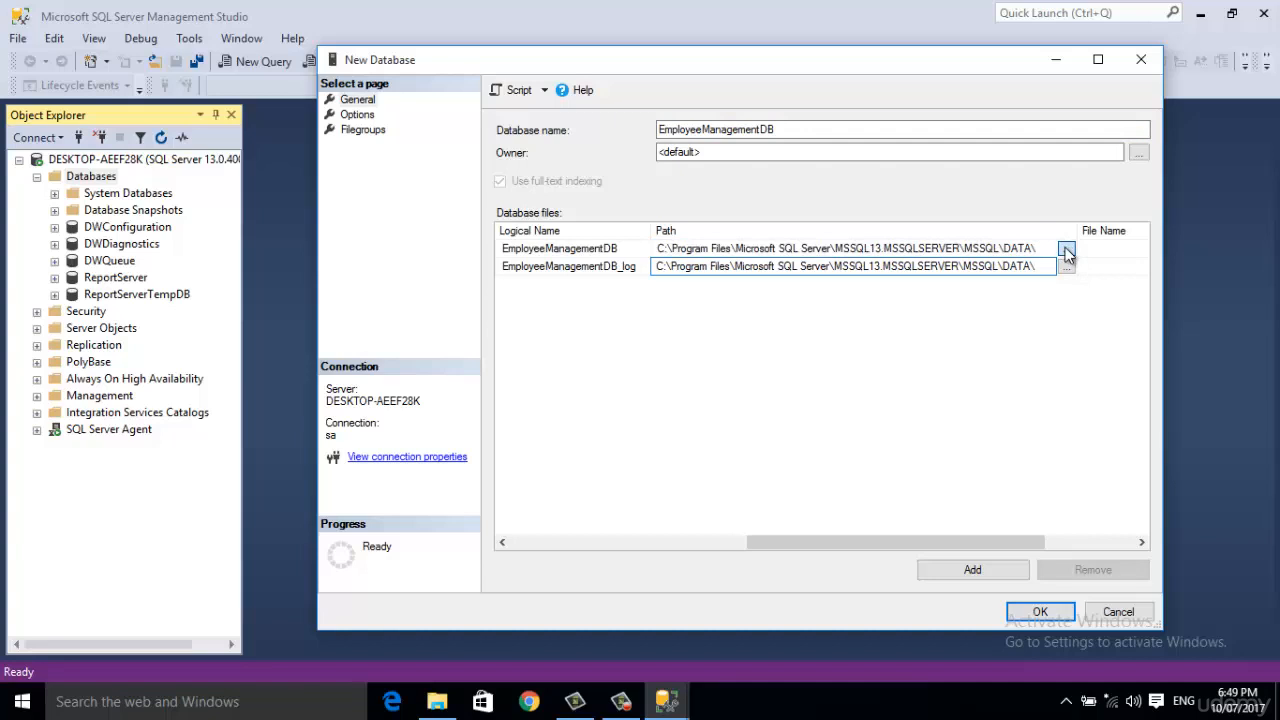
Step: Set the storage path of the EmployeeManagementDB data file to the root of drive E:
{"action": "left_click", "coordinate": [1064, 252]}
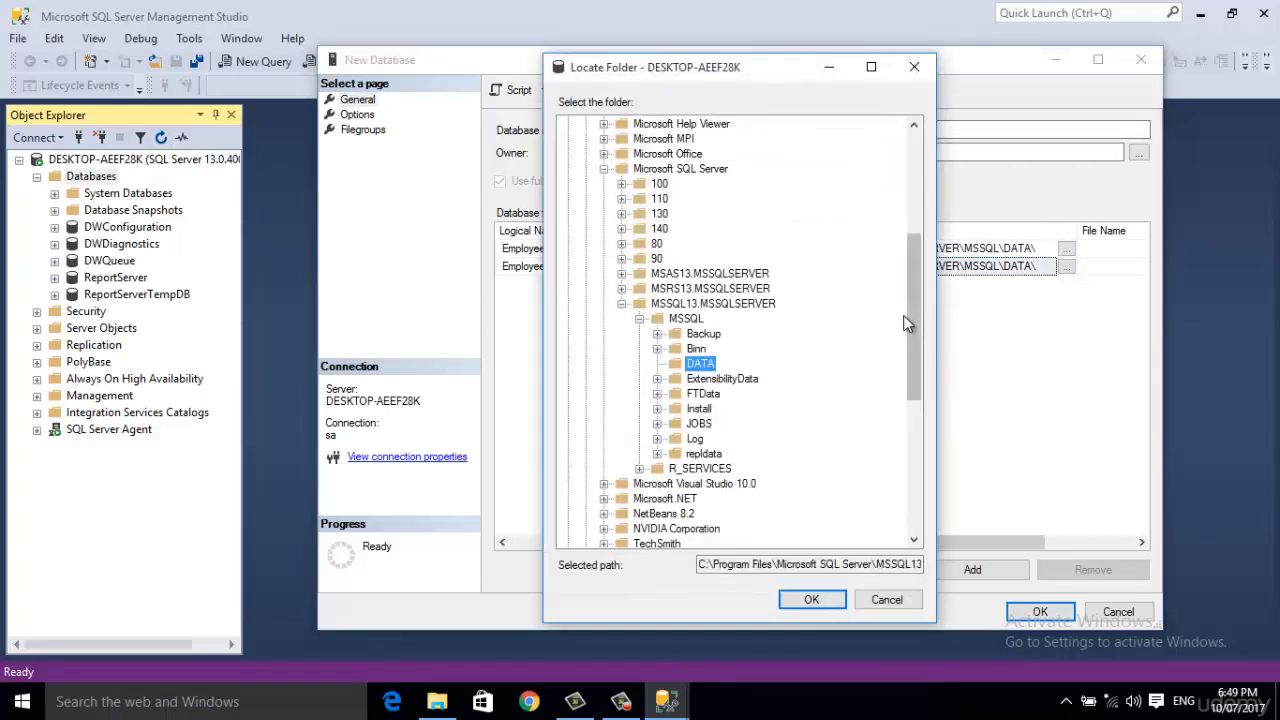
{"action": "left_click_drag", "start_coordinate": [907, 322], "coordinate": [911, 164]}
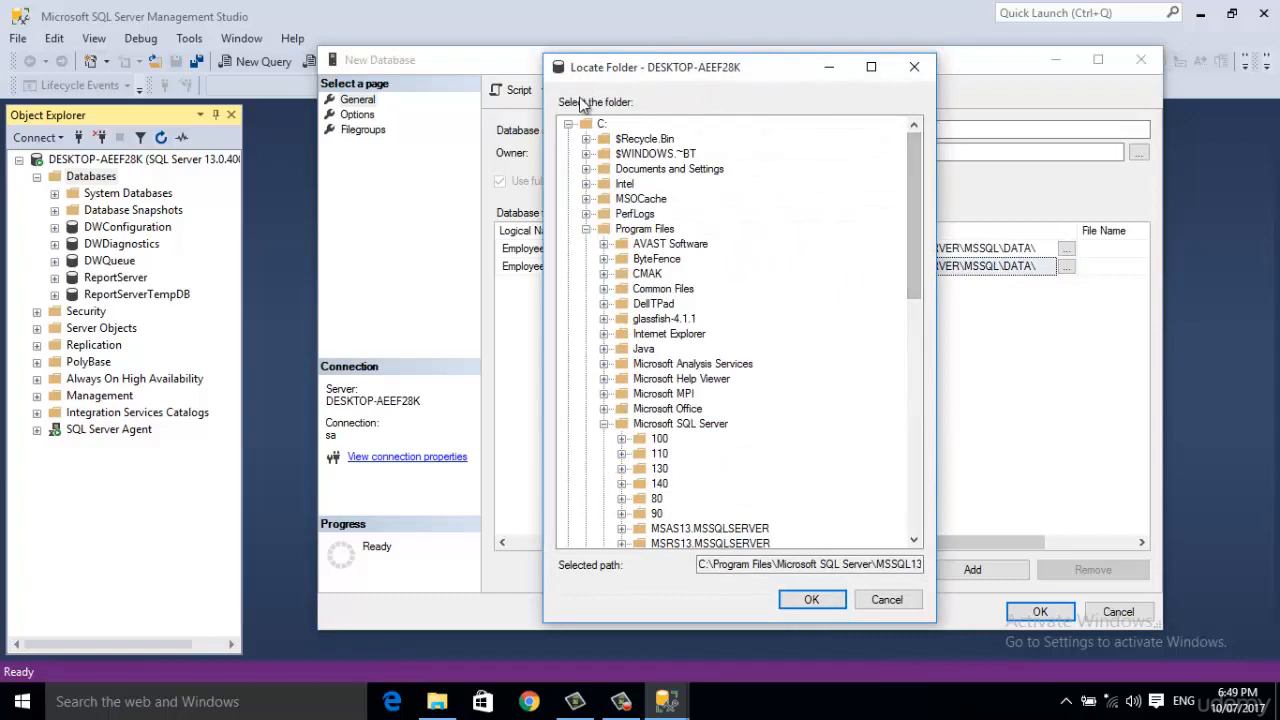
{"action": "left_click", "coordinate": [568, 125]}
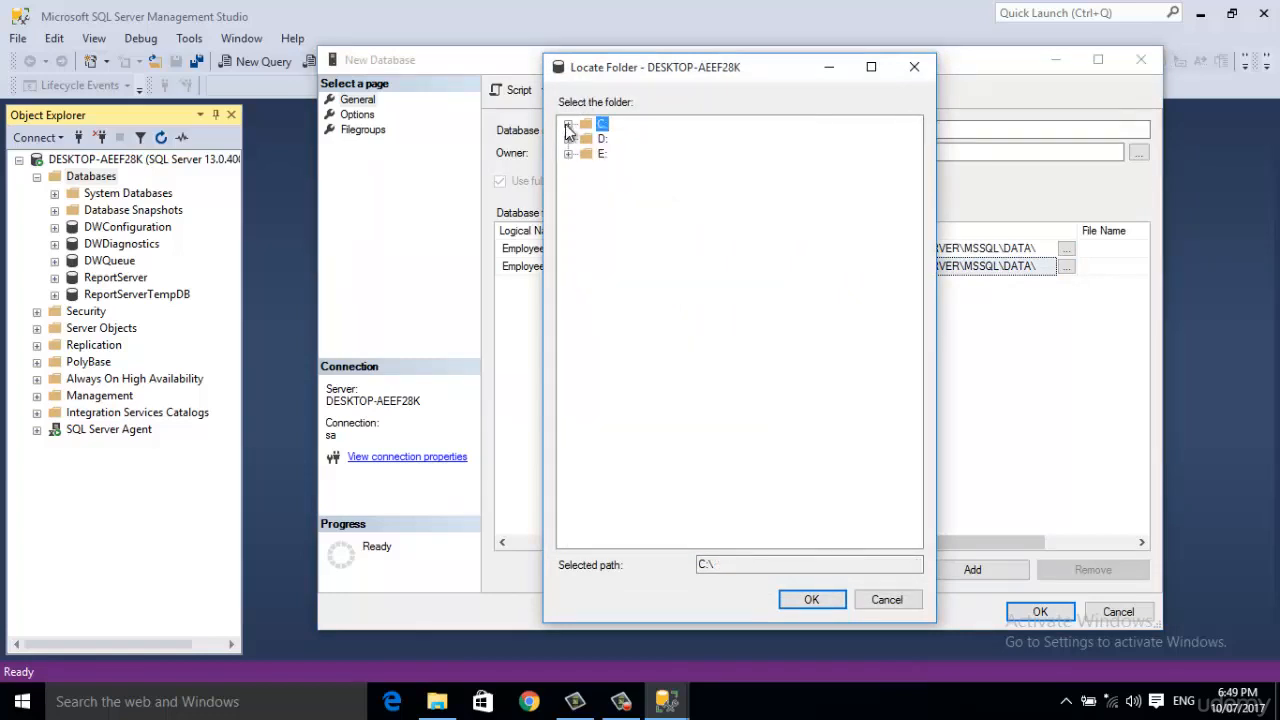
{"action": "left_click", "coordinate": [596, 157]}
{"action": "left_click", "coordinate": [806, 602]}
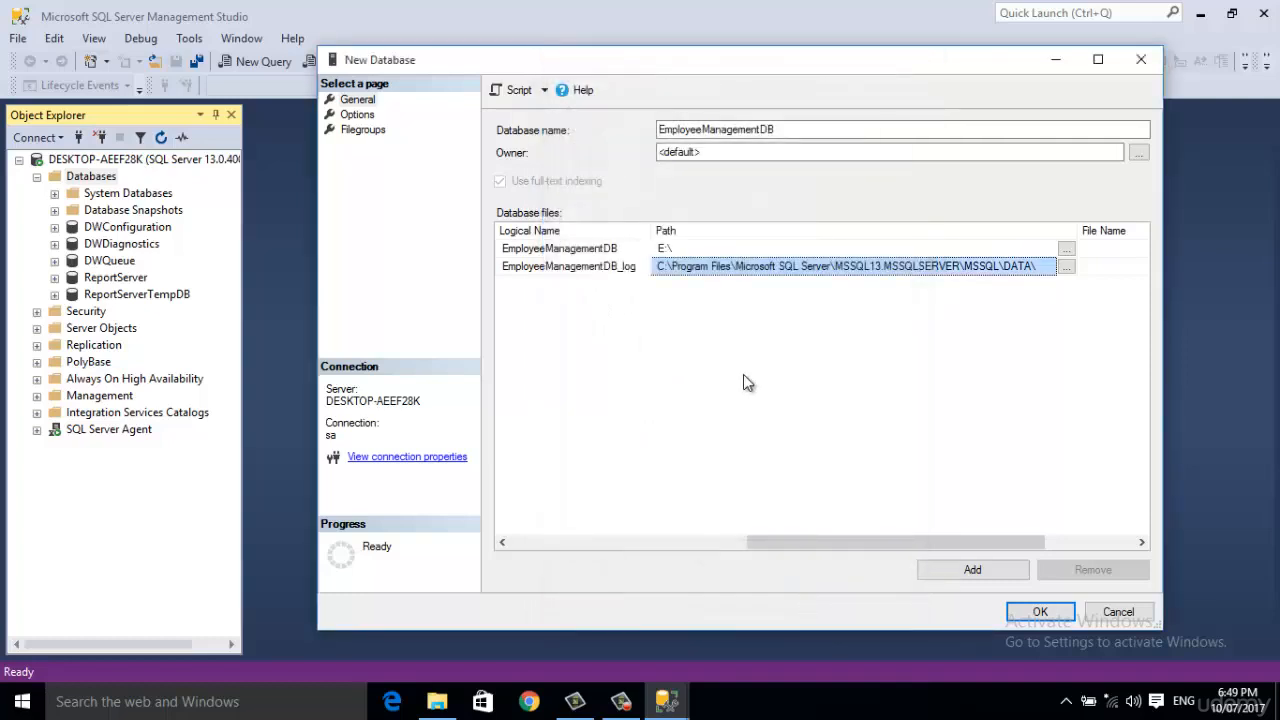
Step: Switch to File Explorer and create a new folder in the root of Local Disk (E:)
{"action": "left_click", "coordinate": [436, 704]}
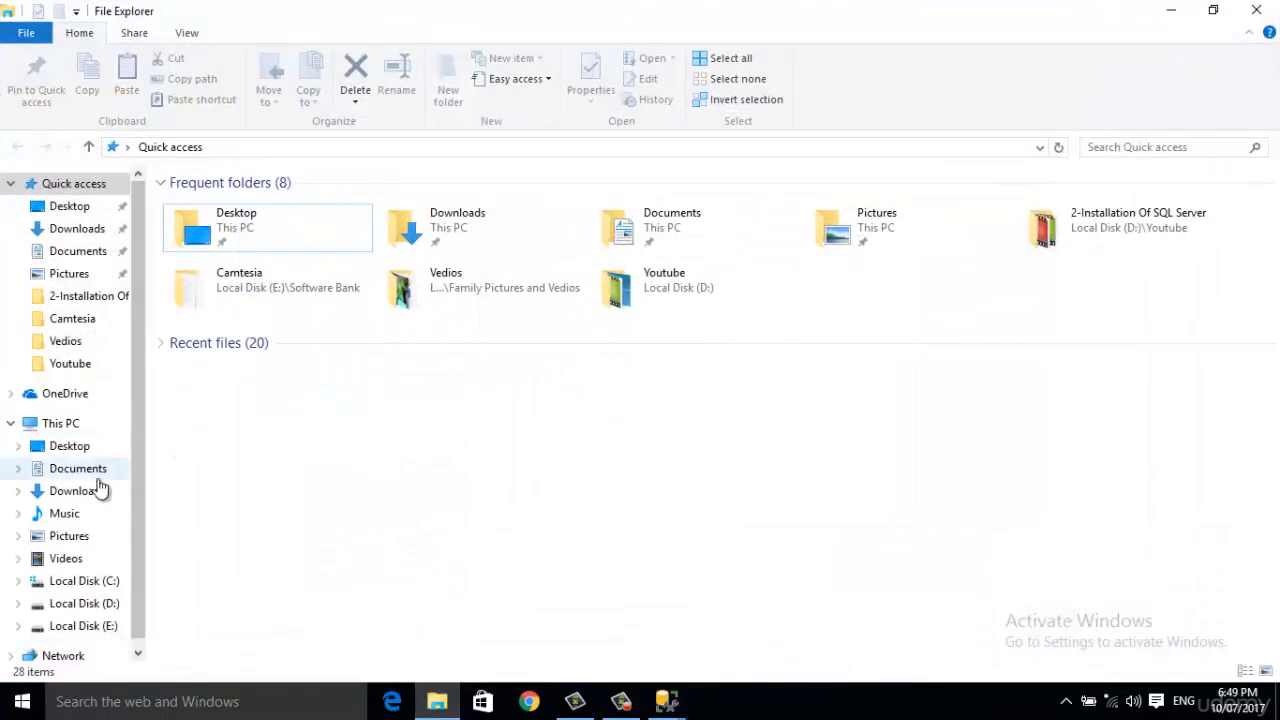
{"action": "left_click", "coordinate": [104, 628]}
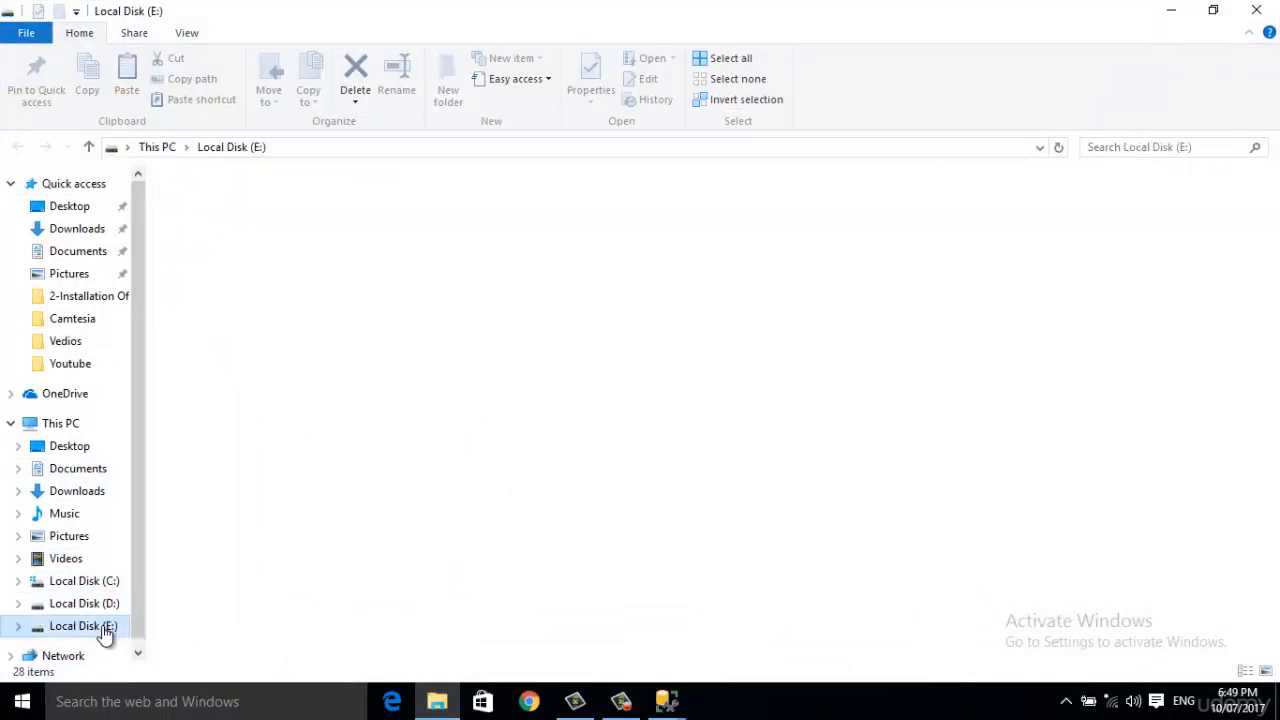
{"action": "right_click", "coordinate": [835, 403]}
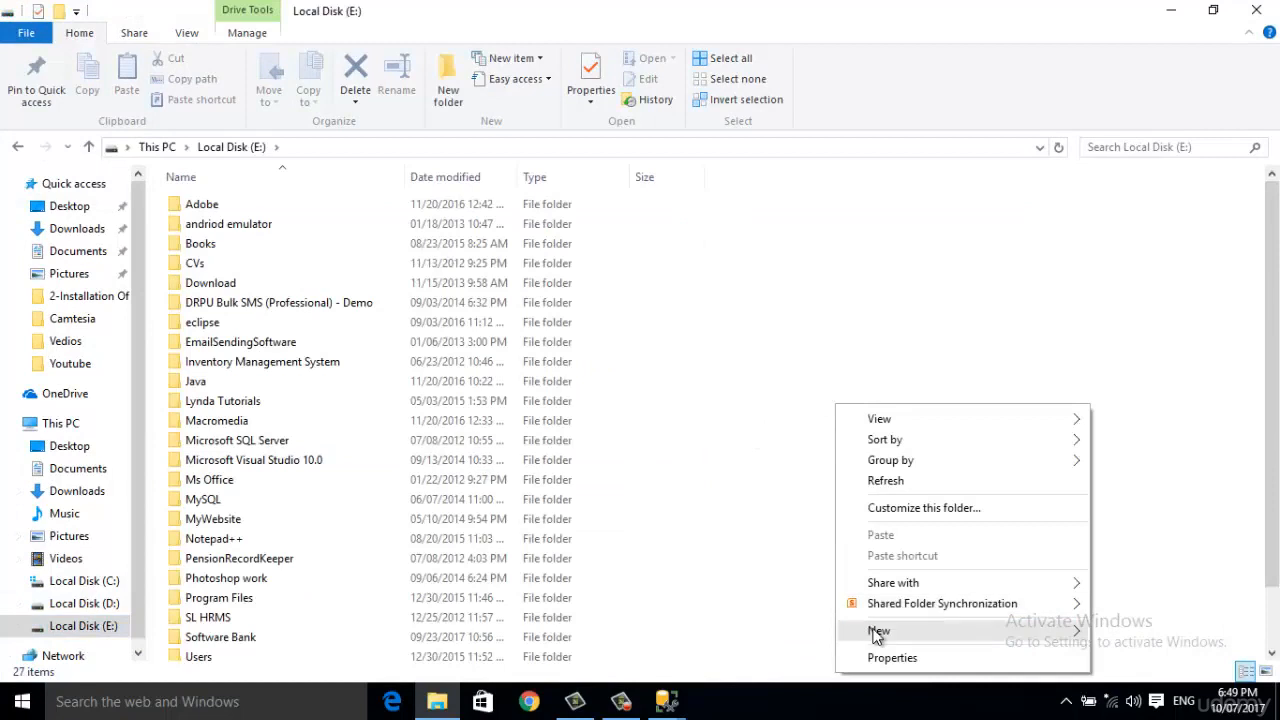
{"action": "mouse_move", "coordinate": [876, 635]}
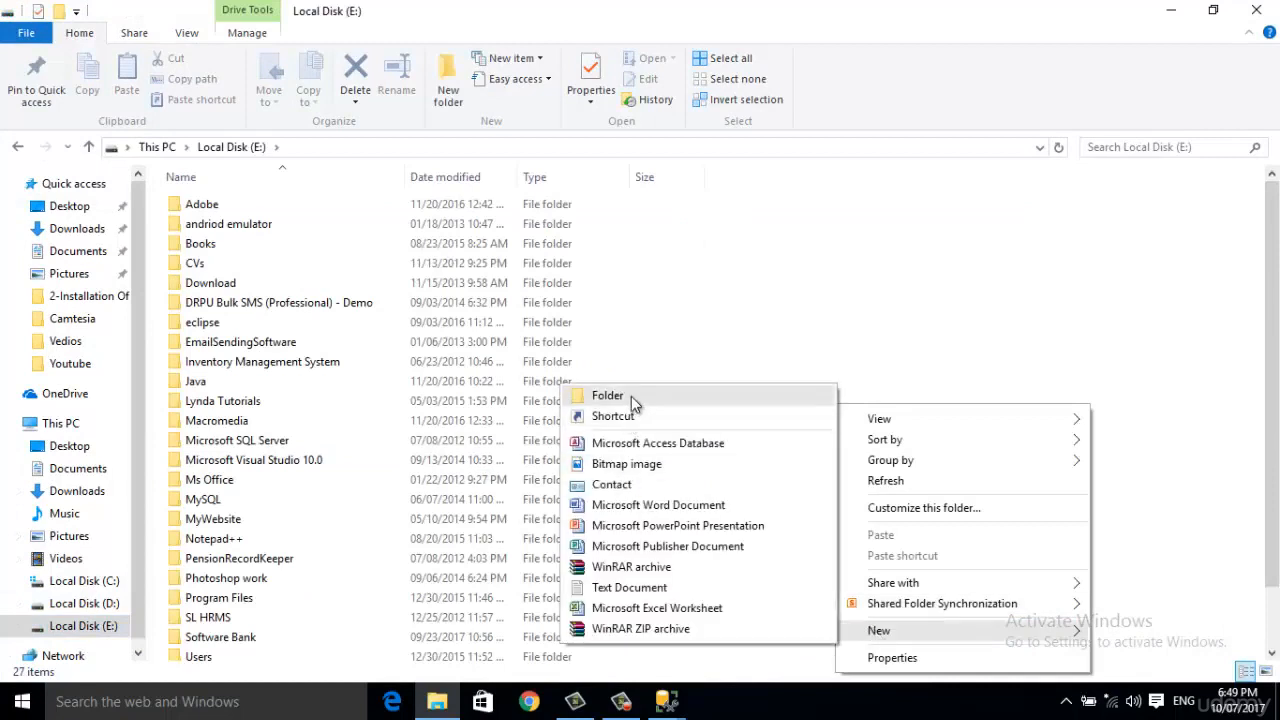
{"action": "left_click", "coordinate": [631, 396]}
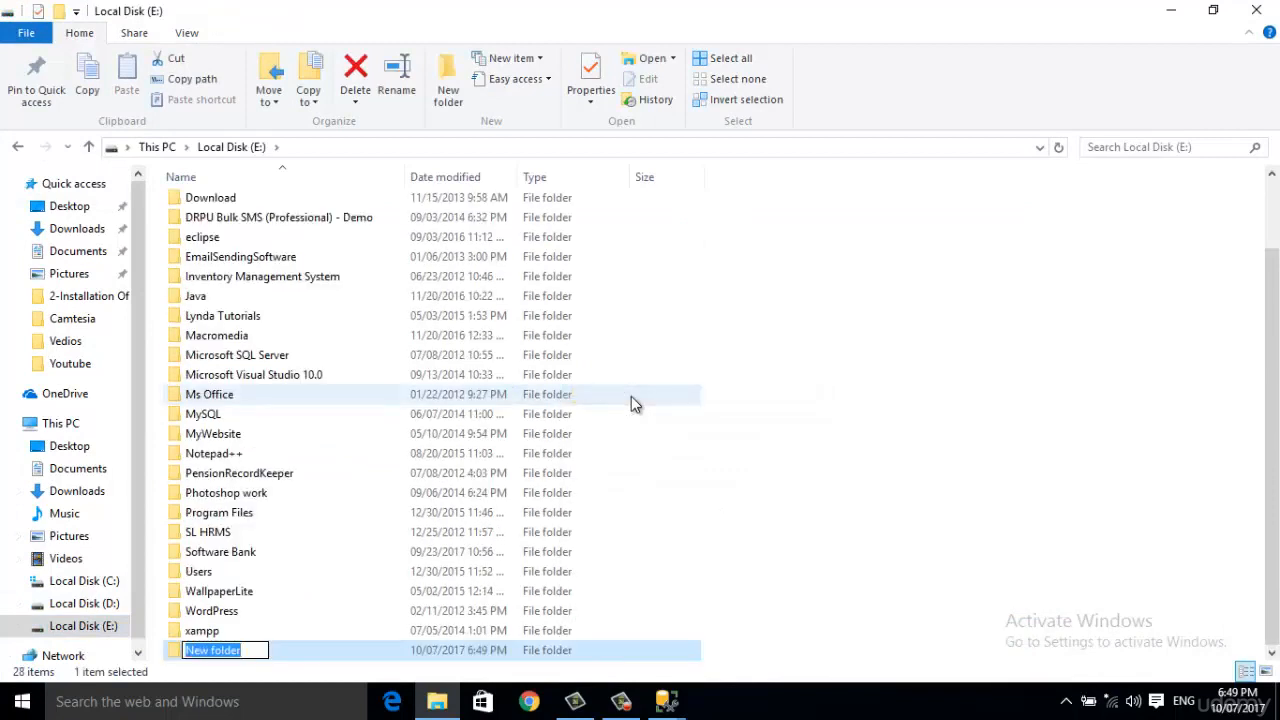
Step: Name the new folder EmployeeManagementTestDB and close File Explorer
{"action": "type", "text": "SQ"}
{"action": "key", "text": "BackSpace"}
{"action": "key", "text": "BackSpace"}
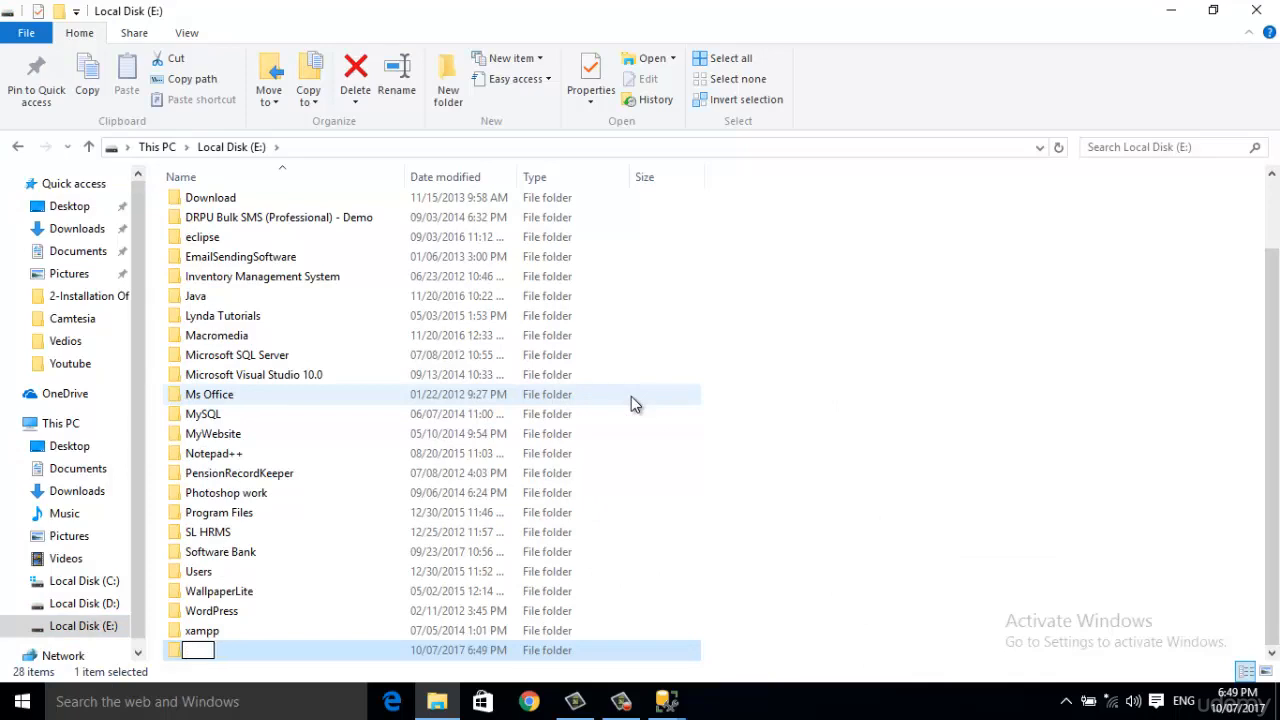
{"action": "type", "text": "Employee"}
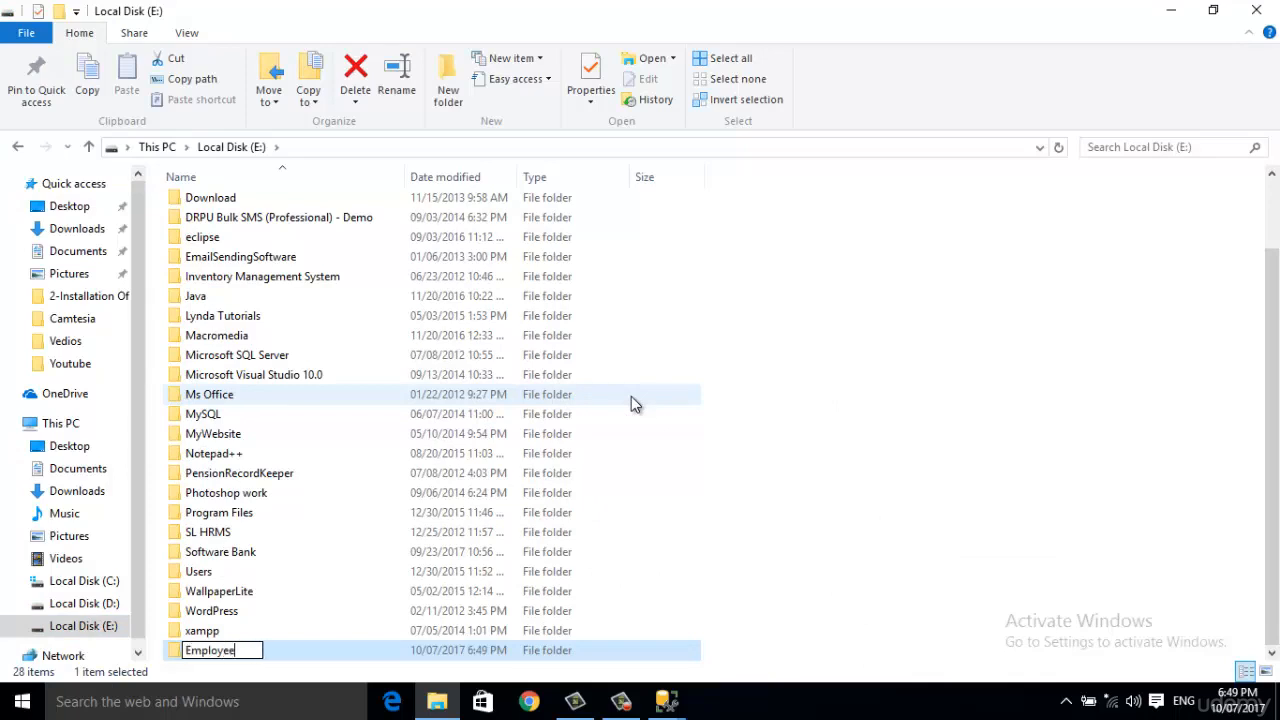
{"action": "type", "text": "Manage"}
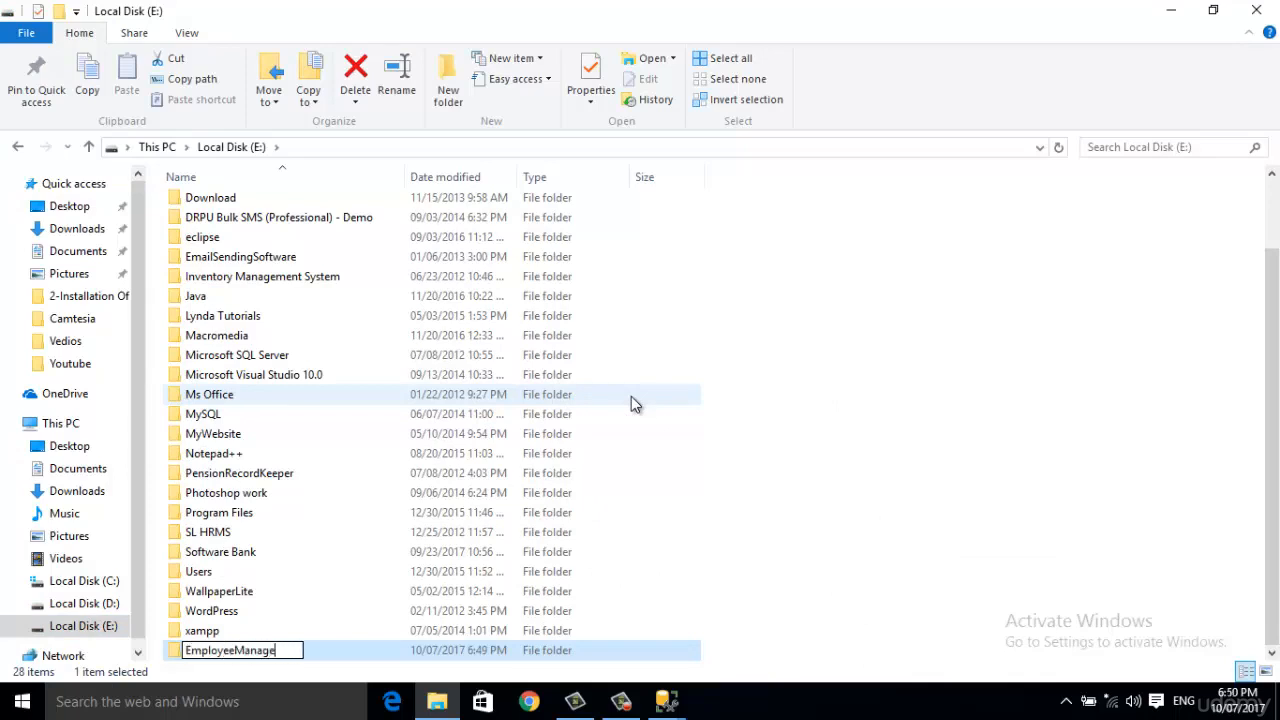
{"action": "type", "text": "mentTestDB"}
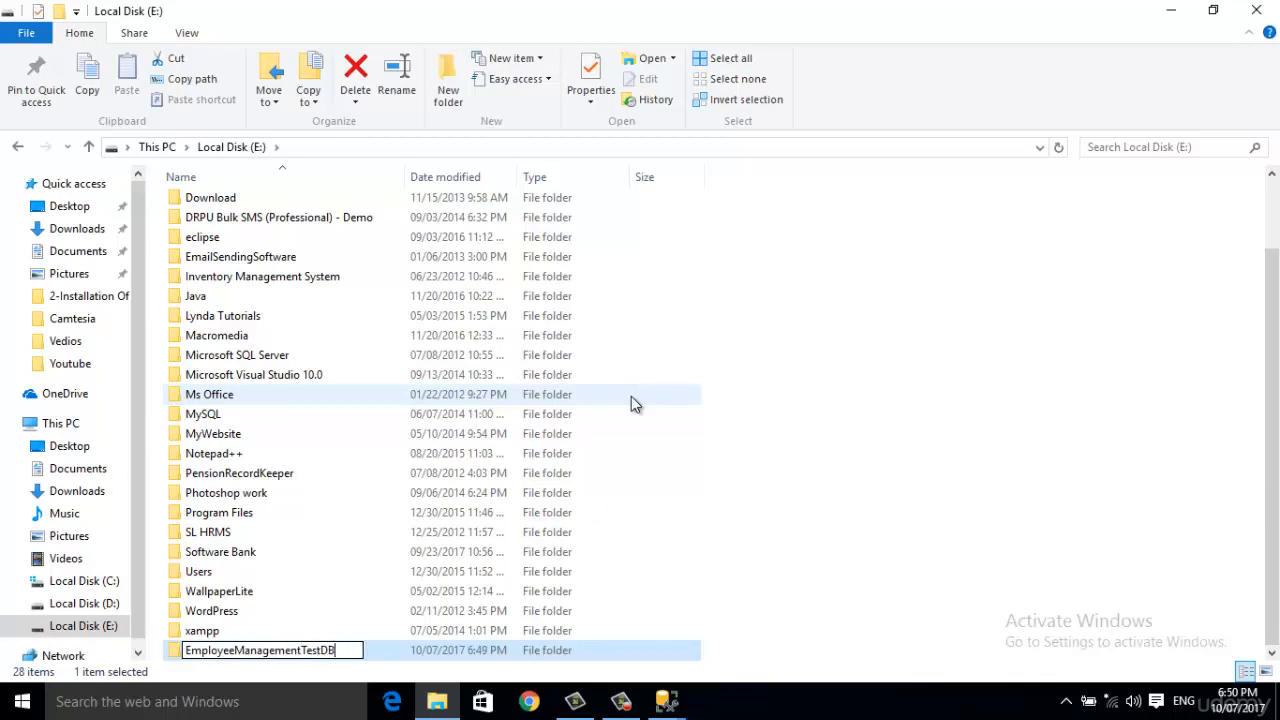
{"action": "key", "text": "Return"}
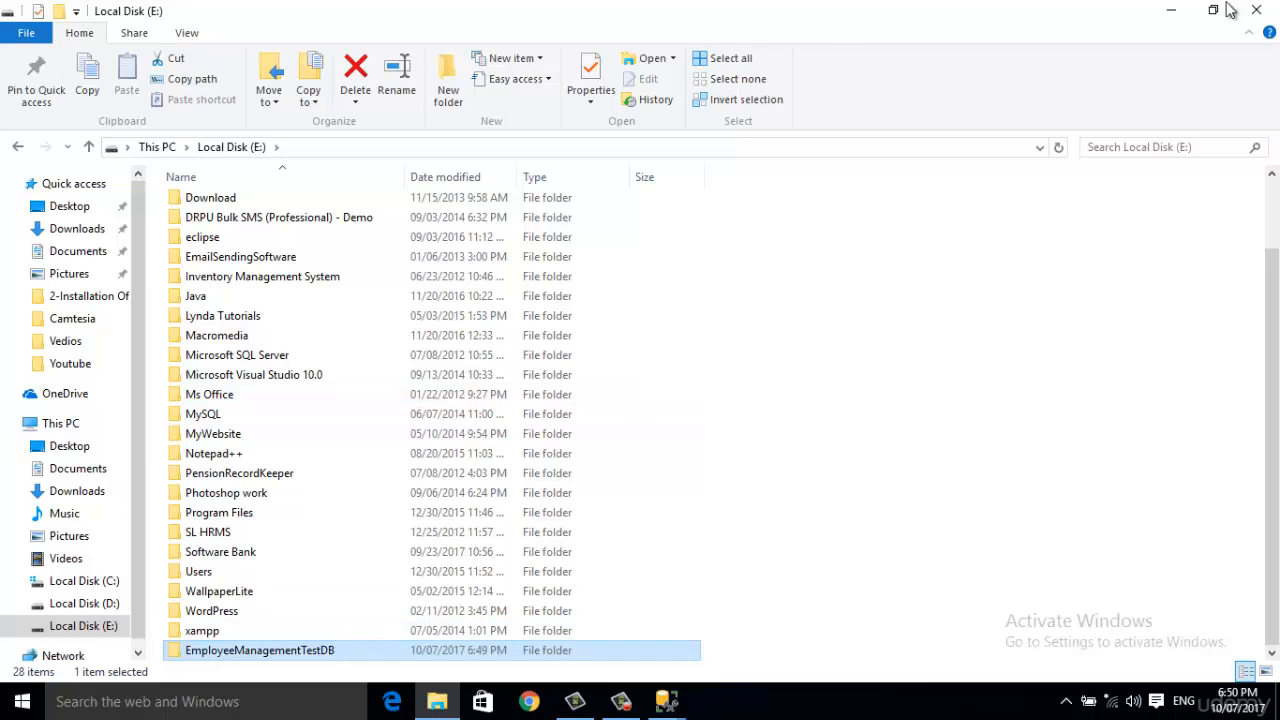
{"action": "left_click", "coordinate": [1262, 10]}
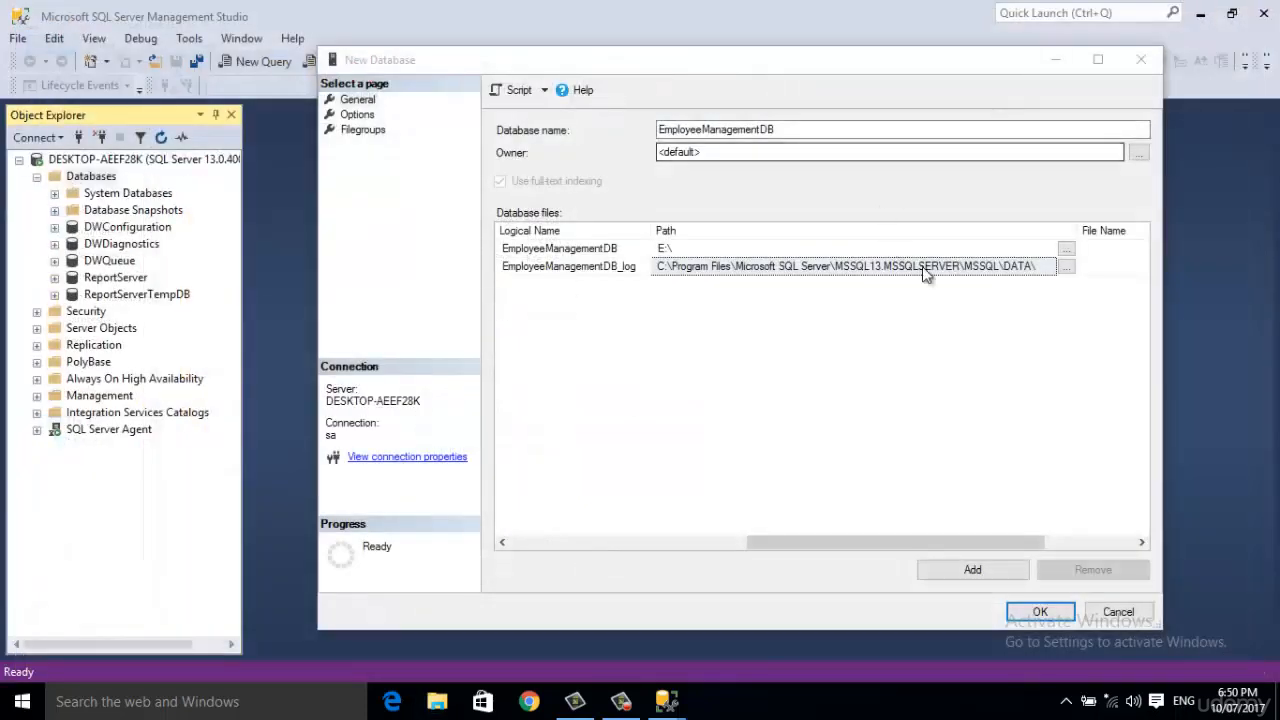
Step: Set the storage path of the EmployeeManagementDB data file to E:\EmployeeManagementTestDB
{"action": "left_click", "coordinate": [1066, 249]}
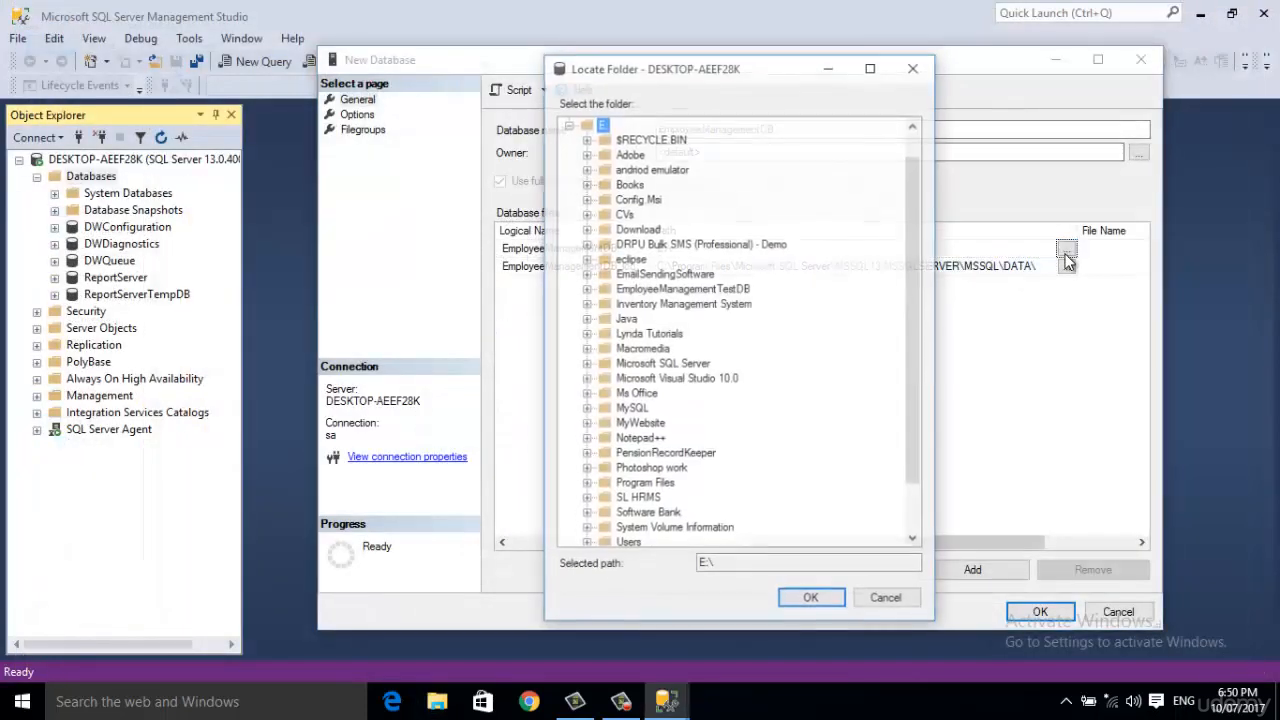
{"action": "left_click", "coordinate": [629, 140]}
{"action": "key", "text": "e"}
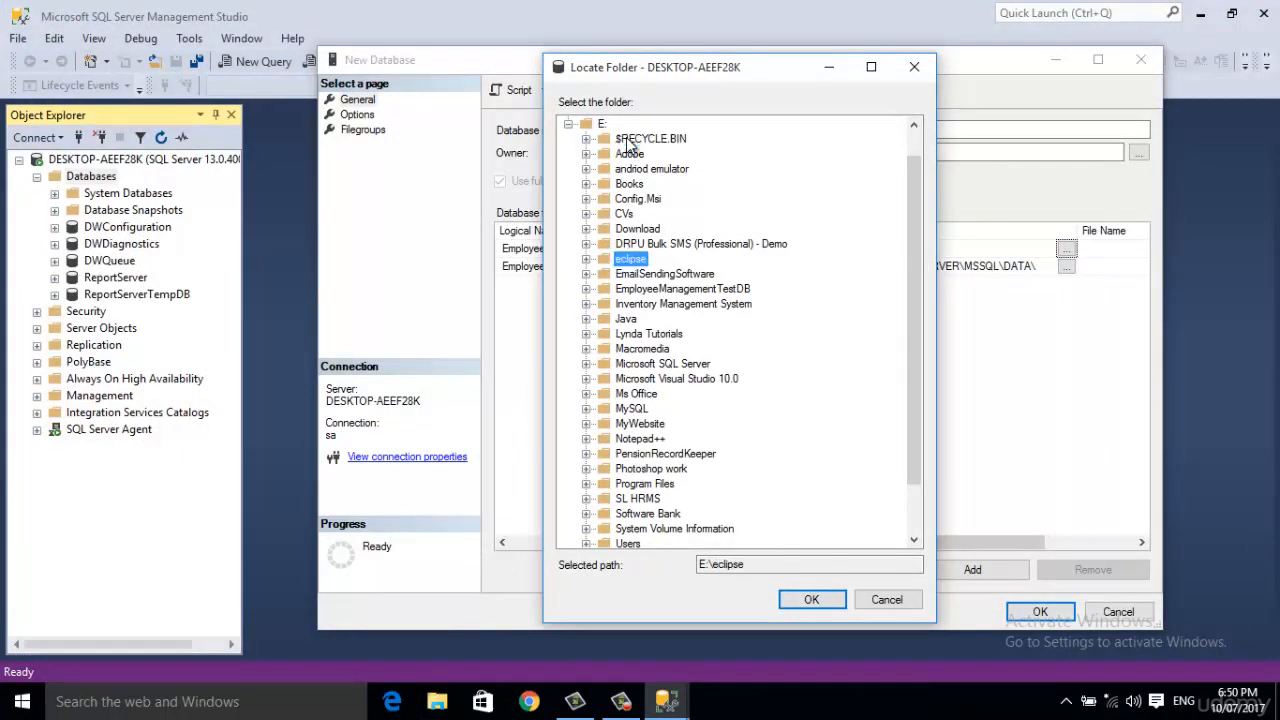
{"action": "key", "text": "m"}
{"action": "key", "text": "p"}
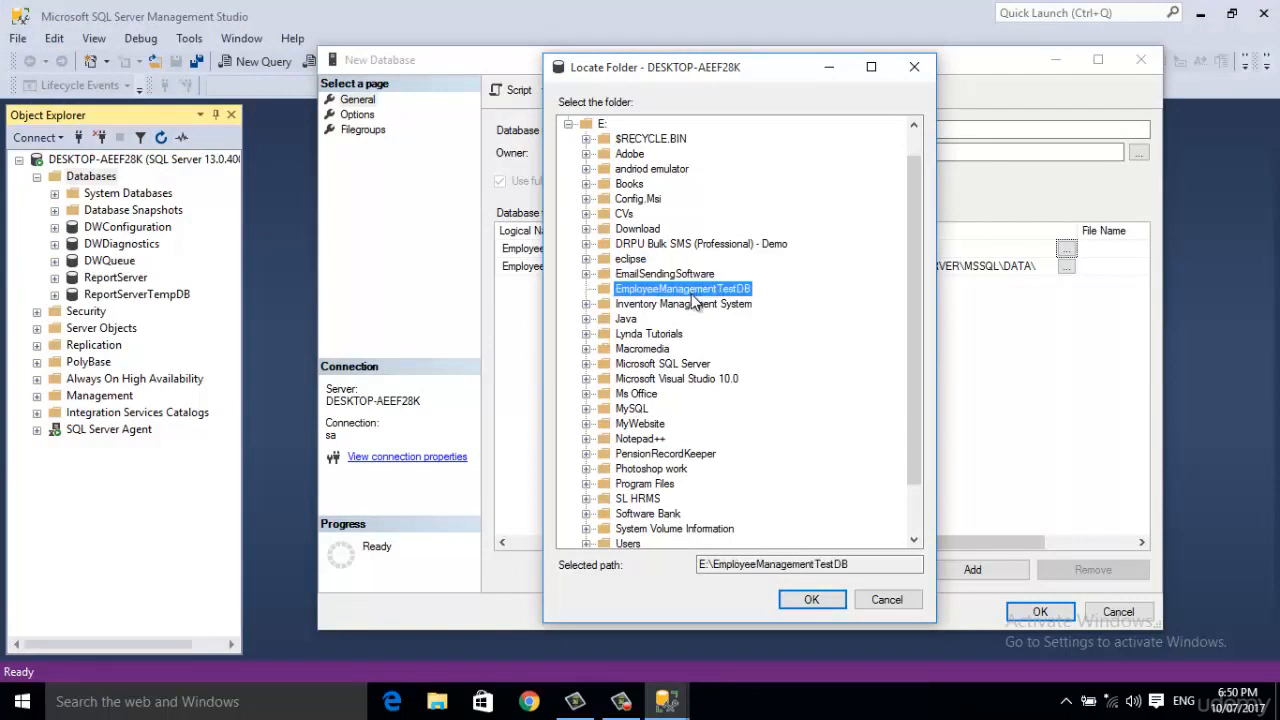
{"action": "left_click", "coordinate": [813, 601]}
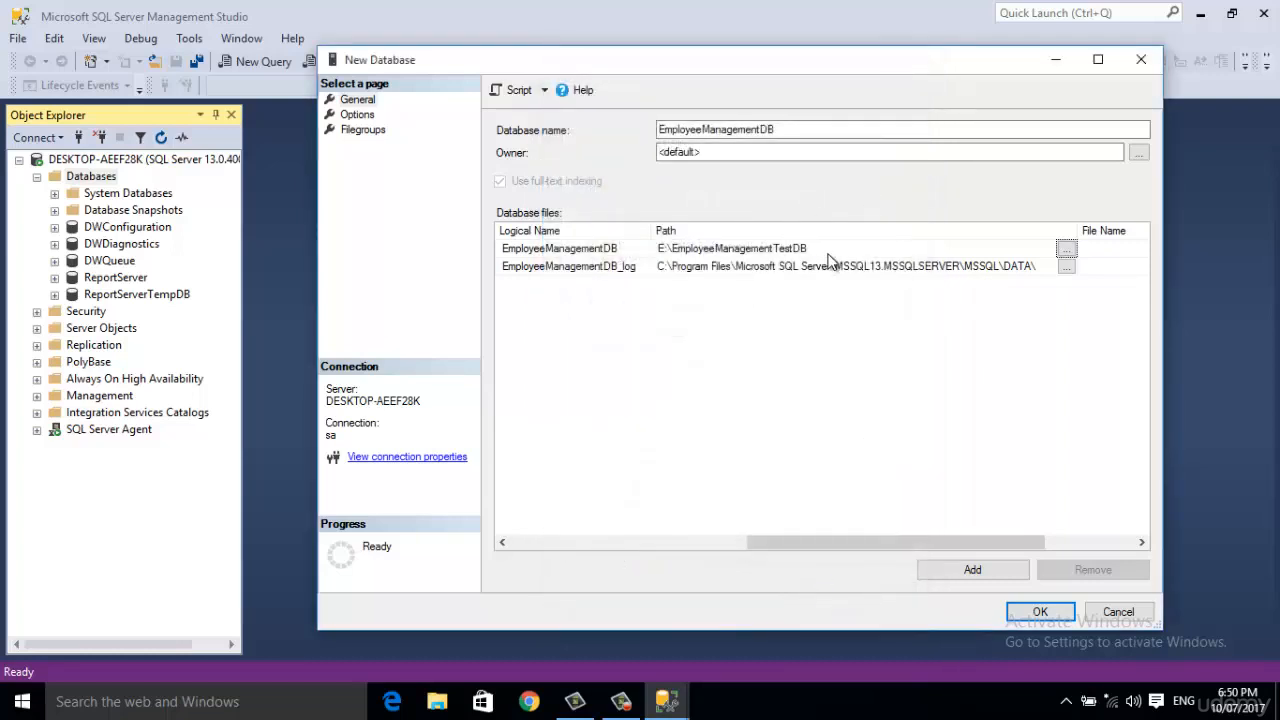
{"action": "left_click", "coordinate": [813, 248]}
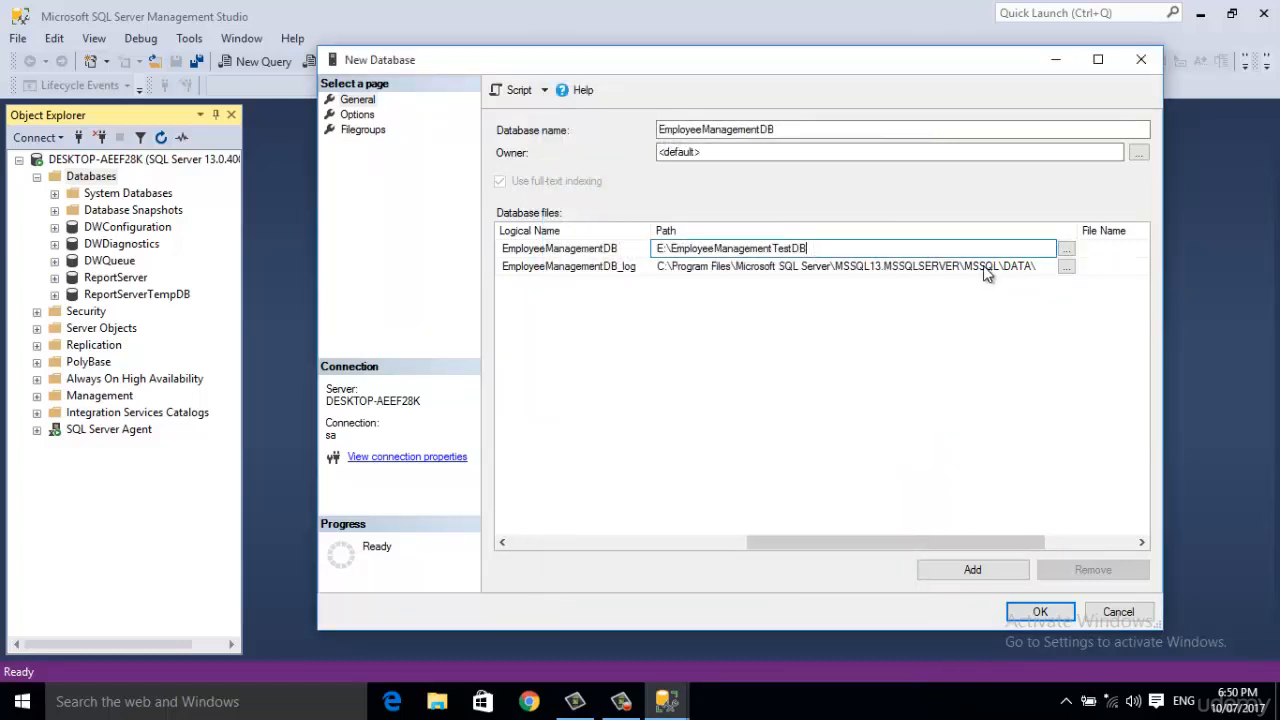
Step: Set the storage path of the EmployeeManagementDB_log file to E:\EmployeeManagementTestDB
{"action": "left_click", "coordinate": [1067, 266]}
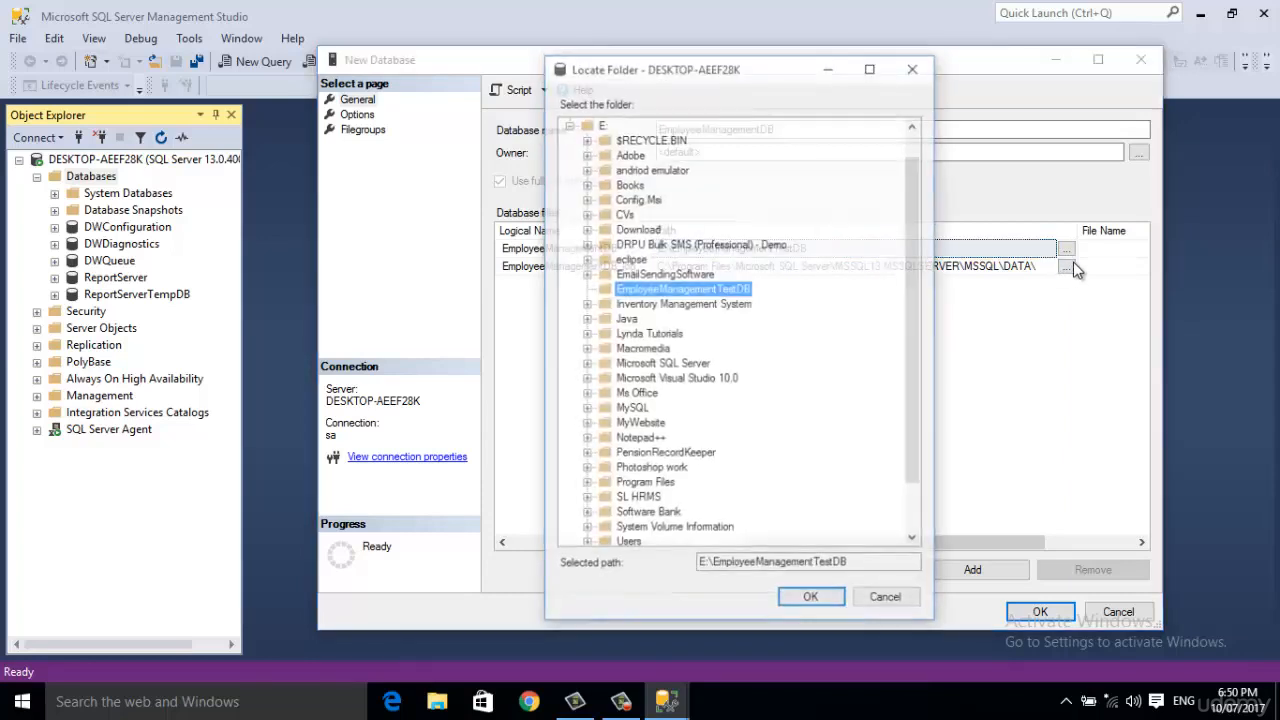
{"action": "left_click", "coordinate": [811, 600]}
{"action": "left_click", "coordinate": [845, 266]}
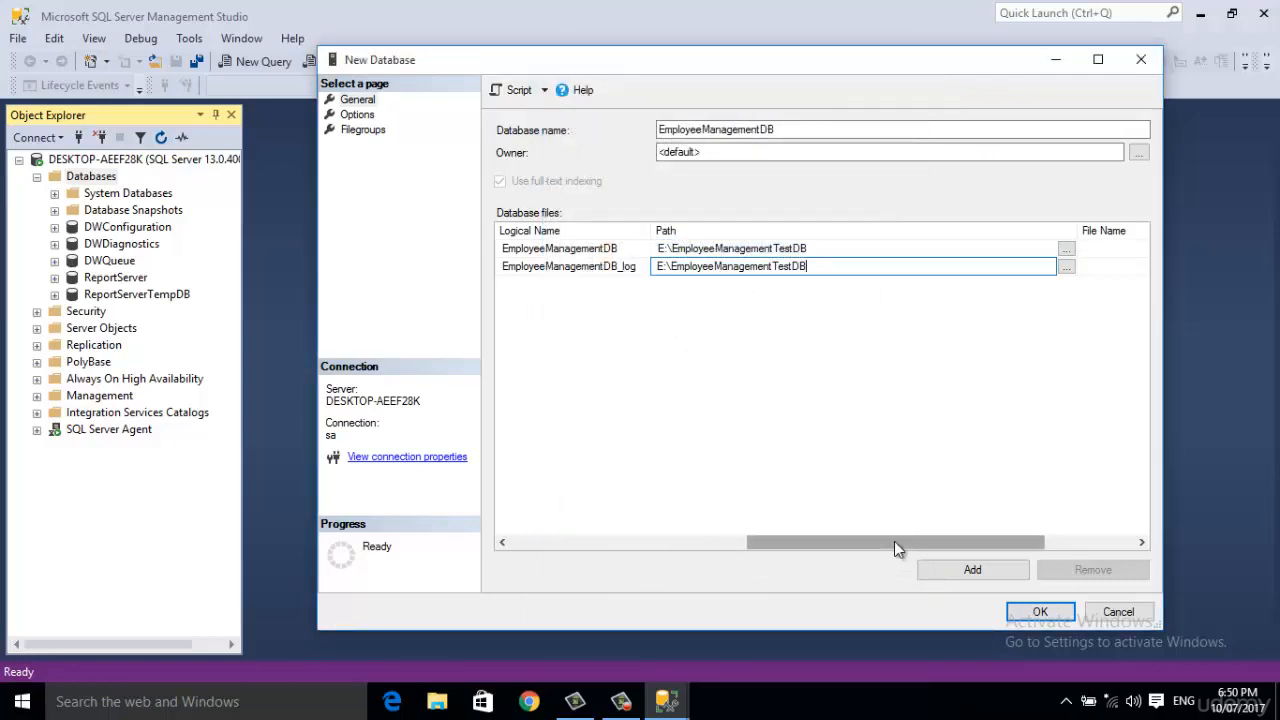
Step: Check the File Name column for the data and log files, leaving both entries blank
{"action": "left_click_drag", "start_coordinate": [894, 541], "coordinate": [941, 545]}
{"action": "left_click", "coordinate": [1141, 542]}
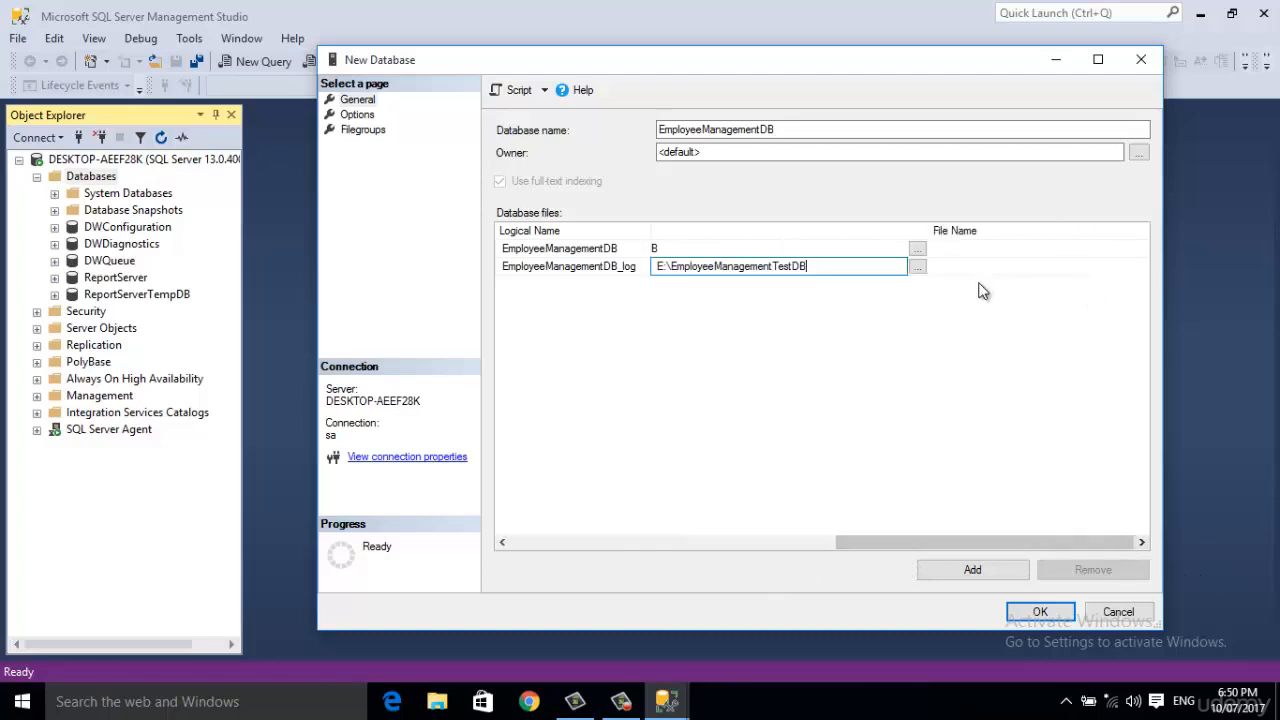
{"action": "left_click", "coordinate": [974, 249]}
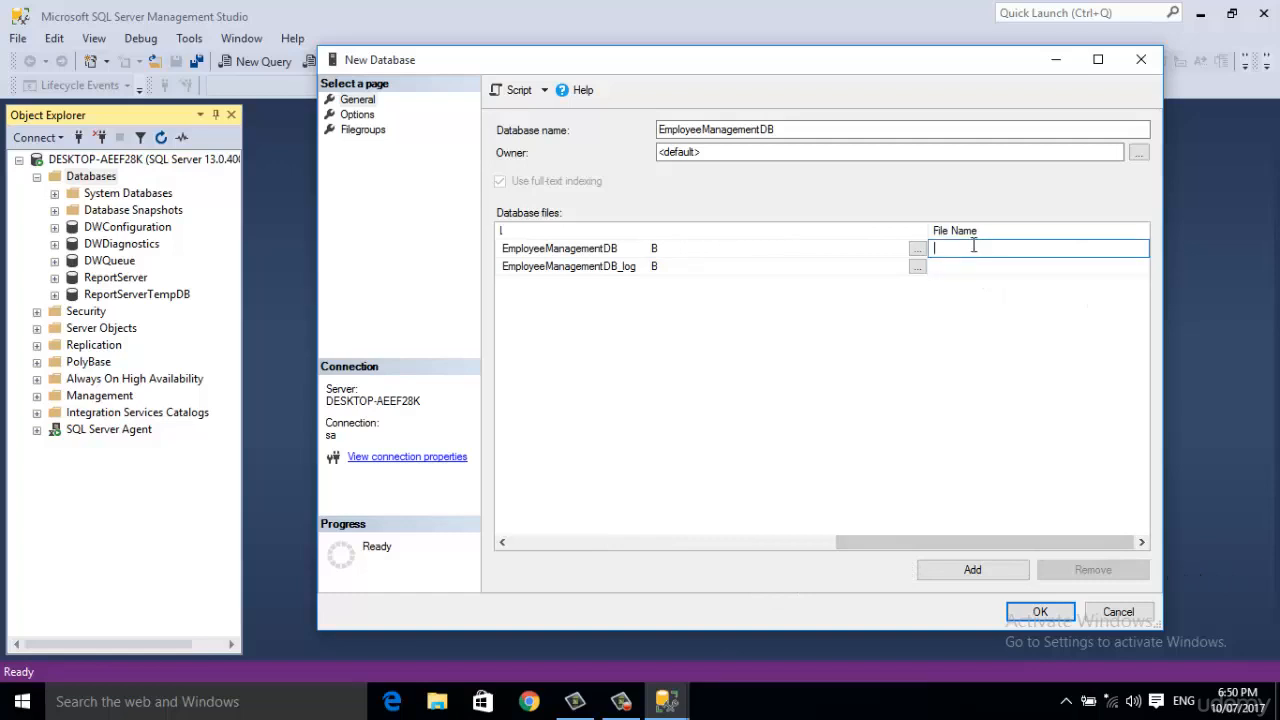
{"action": "left_click", "coordinate": [967, 267]}
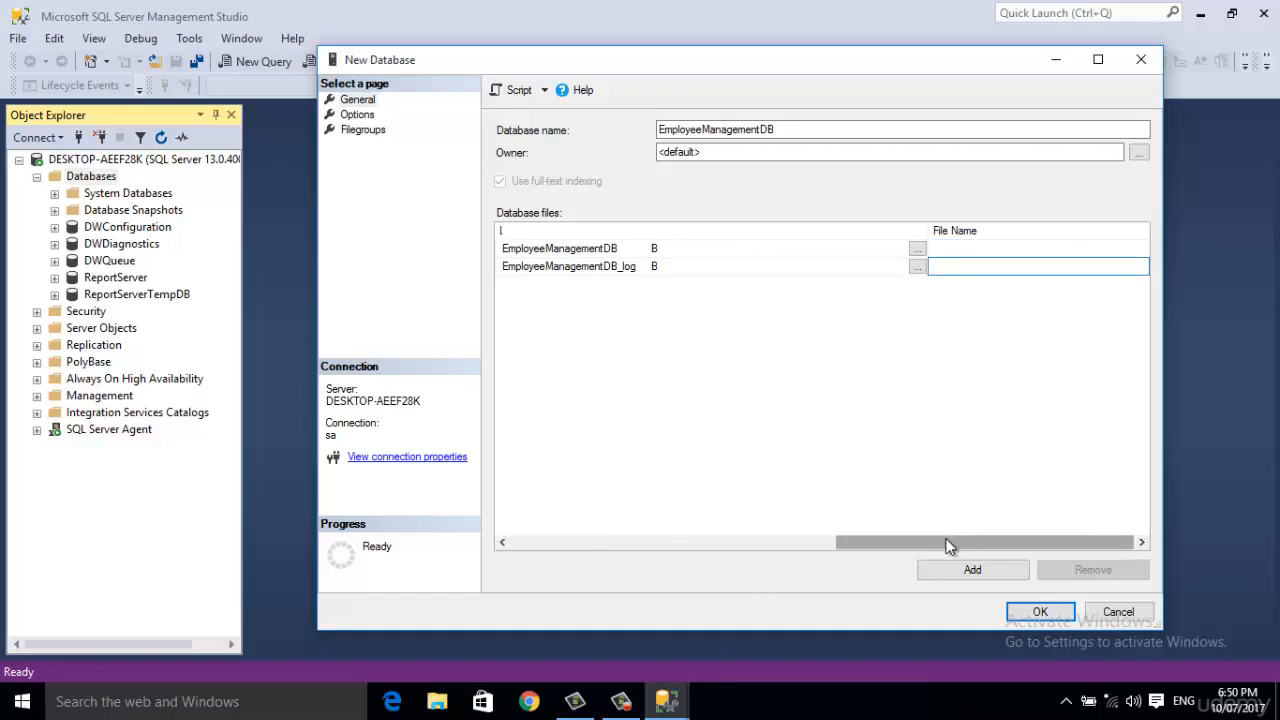
{"action": "left_click_drag", "start_coordinate": [948, 545], "coordinate": [509, 449]}
Step: Review the new database's settings on the Options page, keep the defaults, and create the EmployeeManagementDB database
{"action": "left_click", "coordinate": [357, 115]}
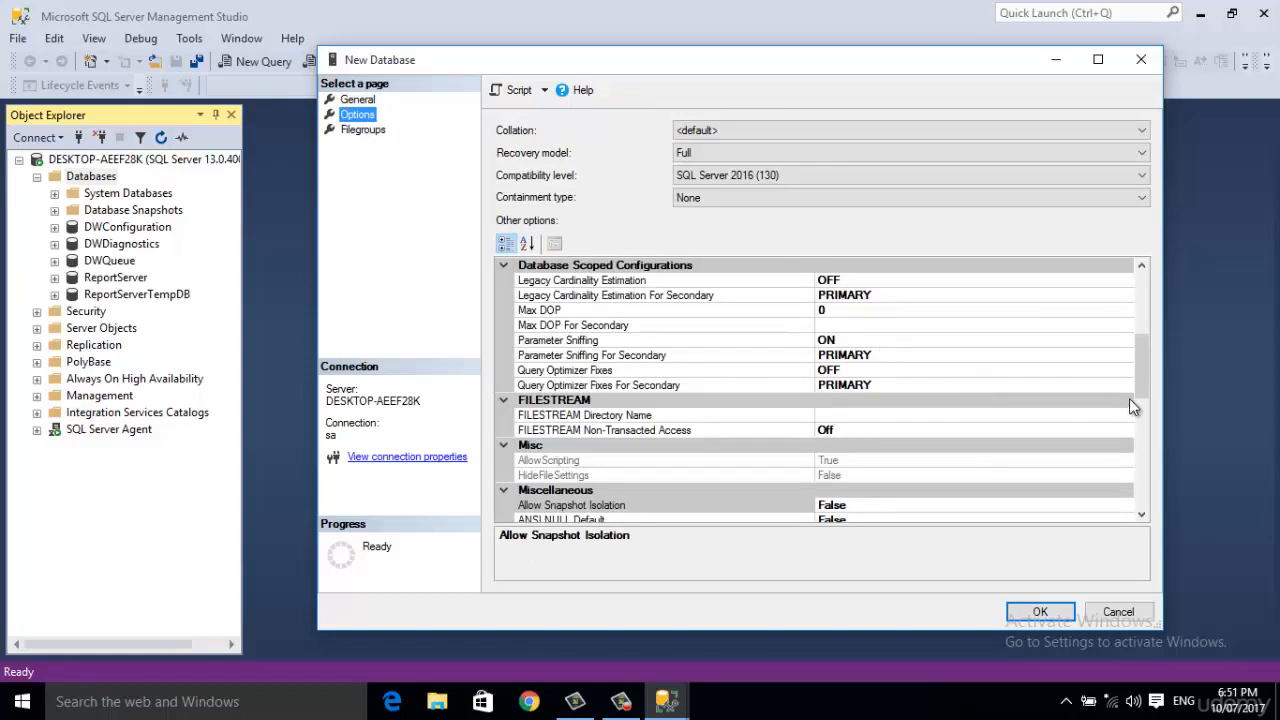
{"action": "left_click_drag", "start_coordinate": [1141, 393], "coordinate": [1144, 322]}
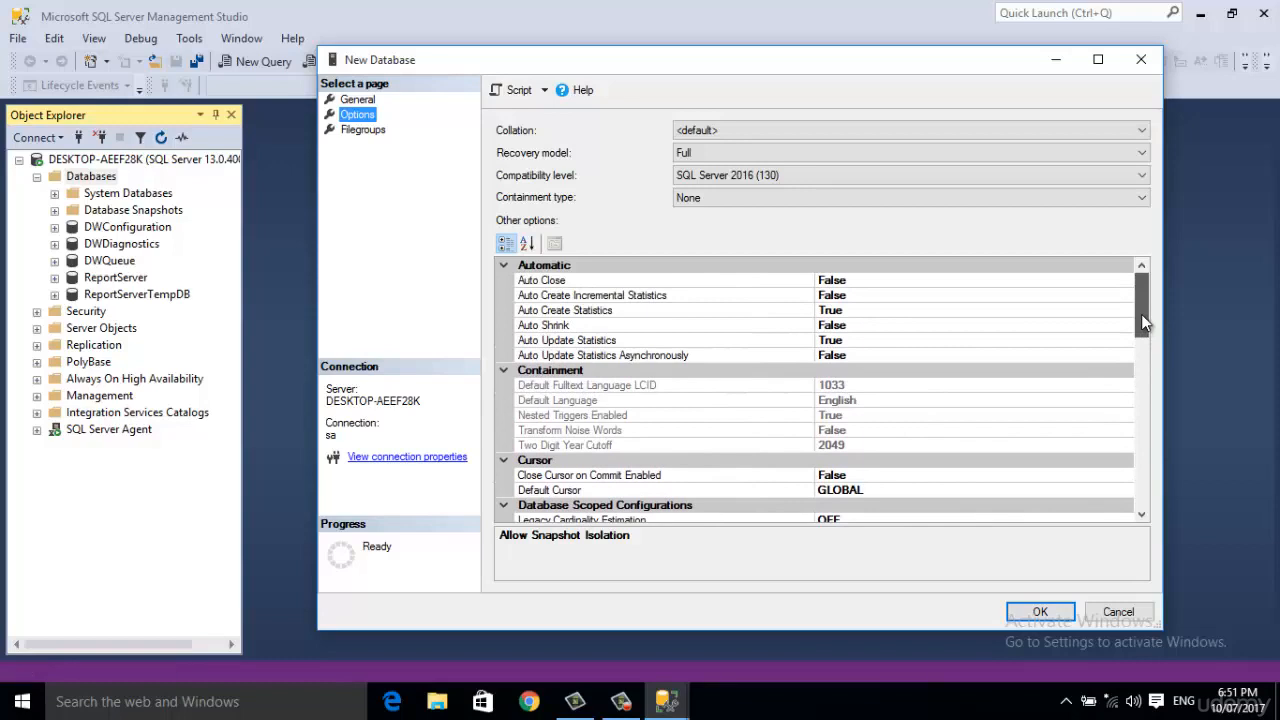
{"action": "left_click_drag", "start_coordinate": [1141, 314], "coordinate": [1143, 523]}
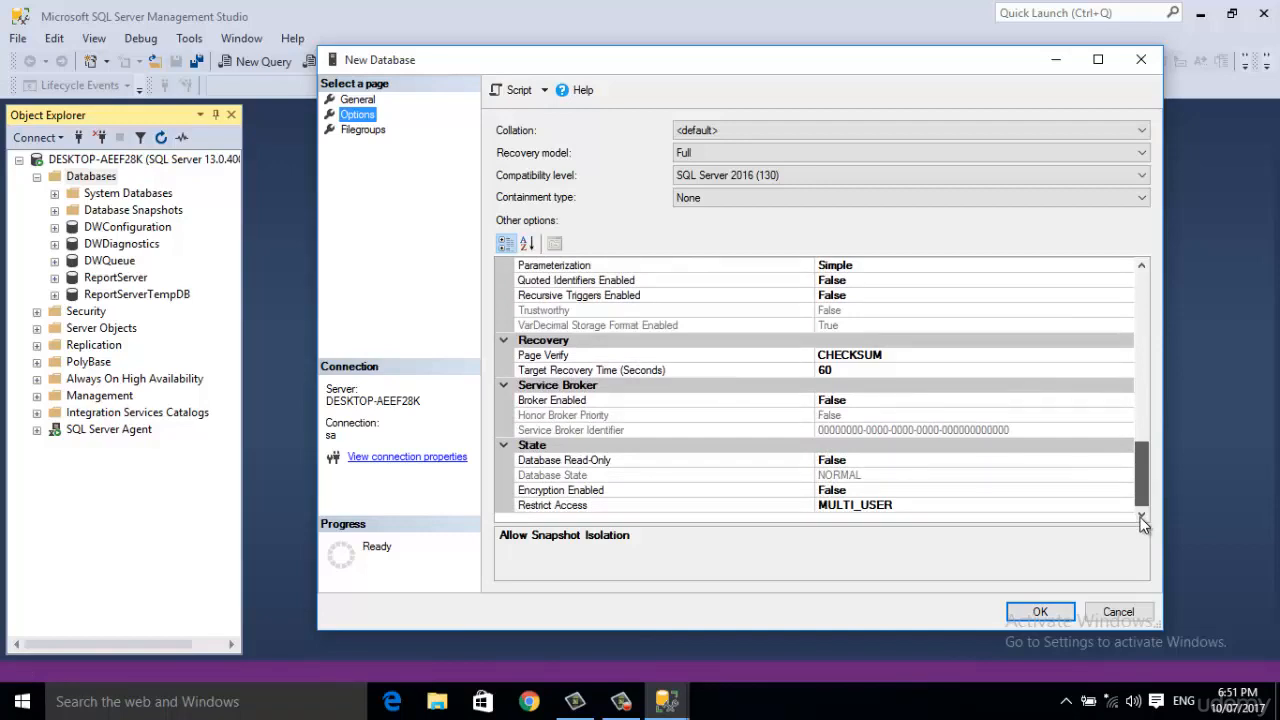
{"action": "left_click_drag", "start_coordinate": [1143, 523], "coordinate": [1144, 320]}
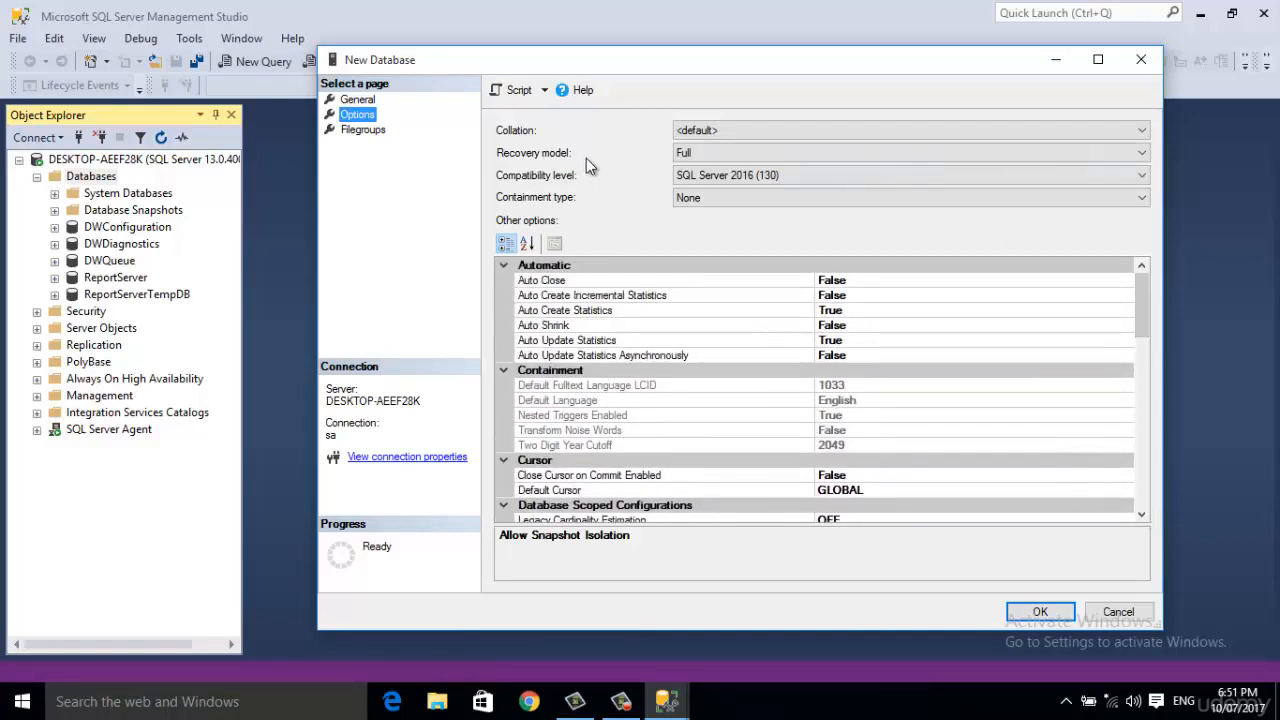
{"action": "left_click", "coordinate": [1029, 614]}
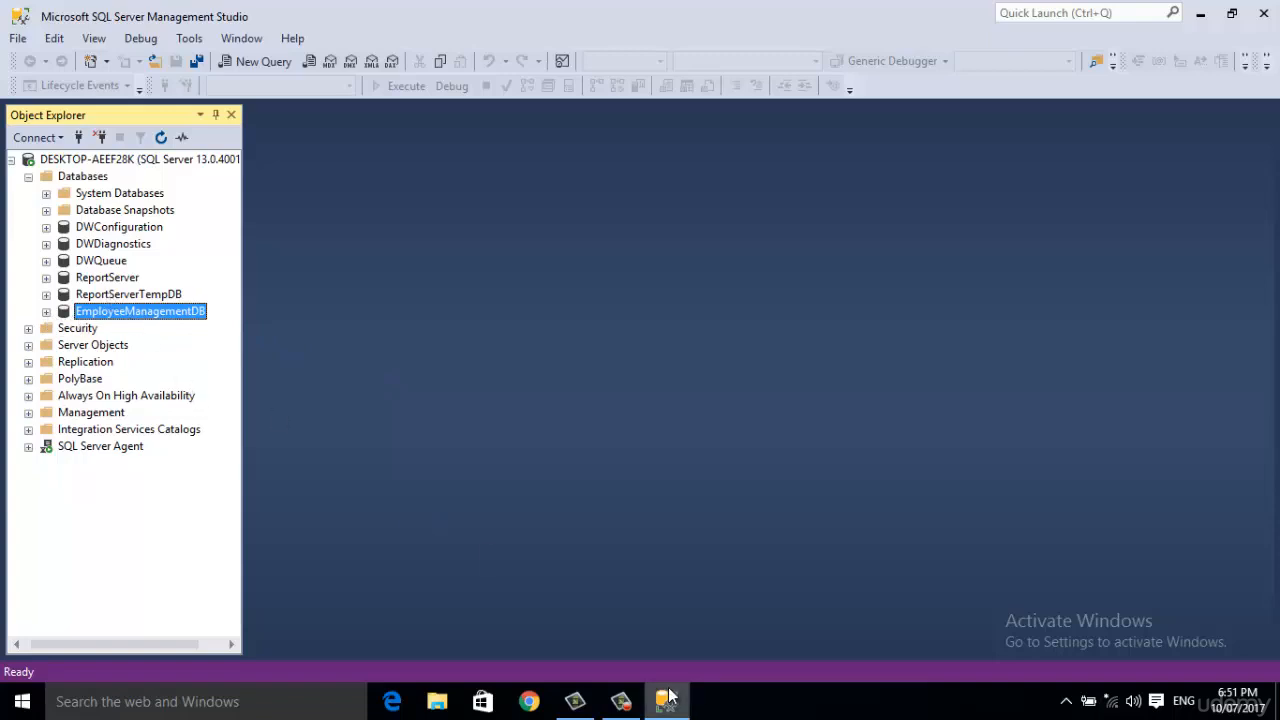
{"action": "left_click", "coordinate": [1205, 22]}
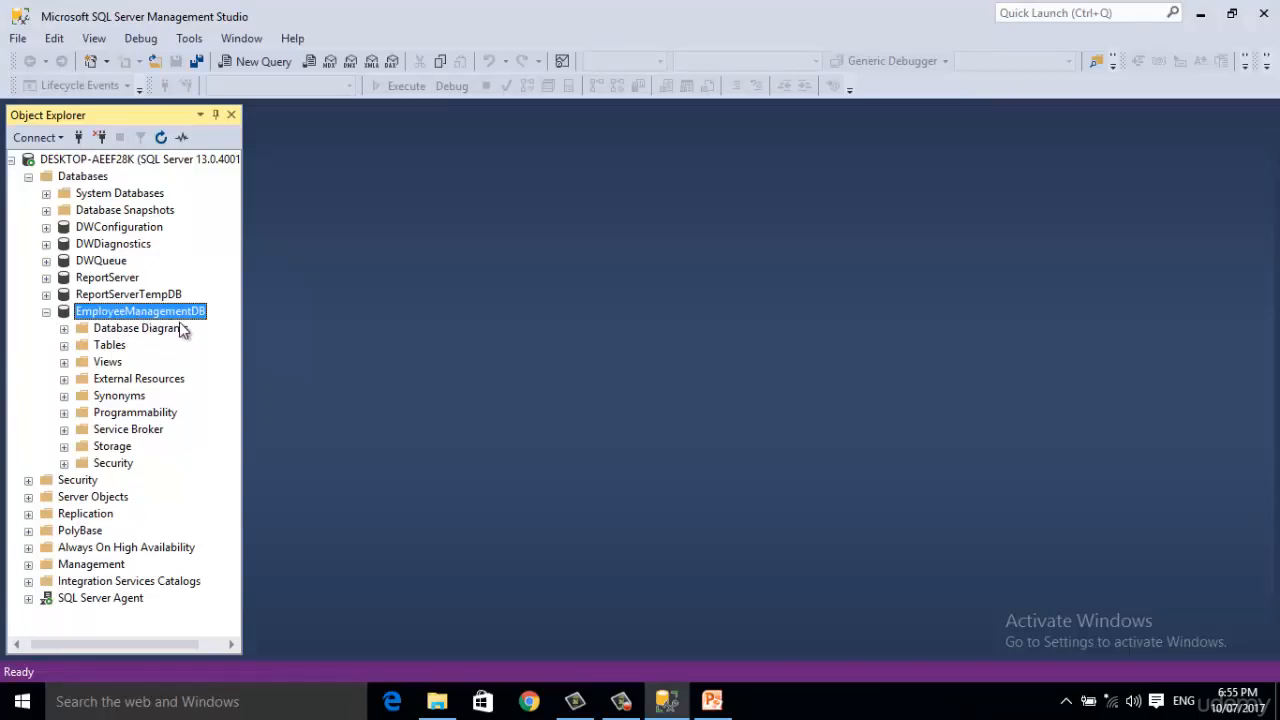
Step: Start designing a new regular table in the EmployeeManagementDB database
{"action": "left_click", "coordinate": [114, 352]}
{"action": "right_click", "coordinate": [114, 352]}
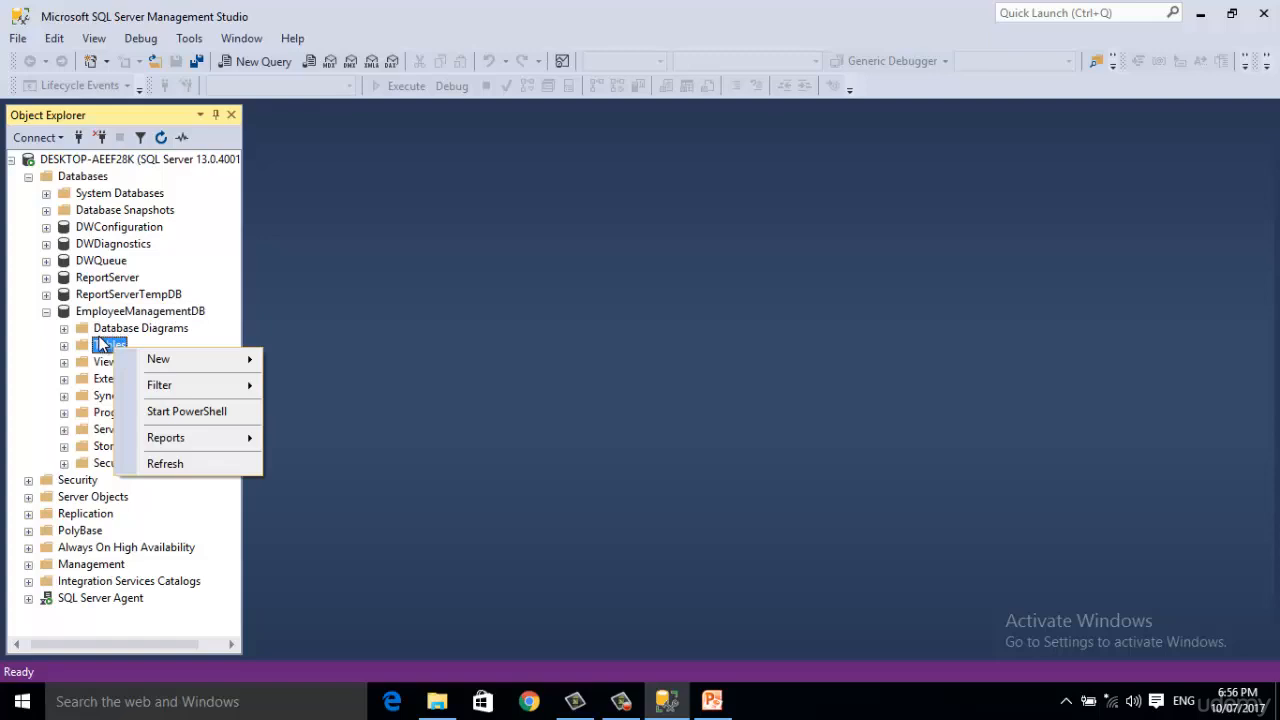
{"action": "mouse_move", "coordinate": [151, 360]}
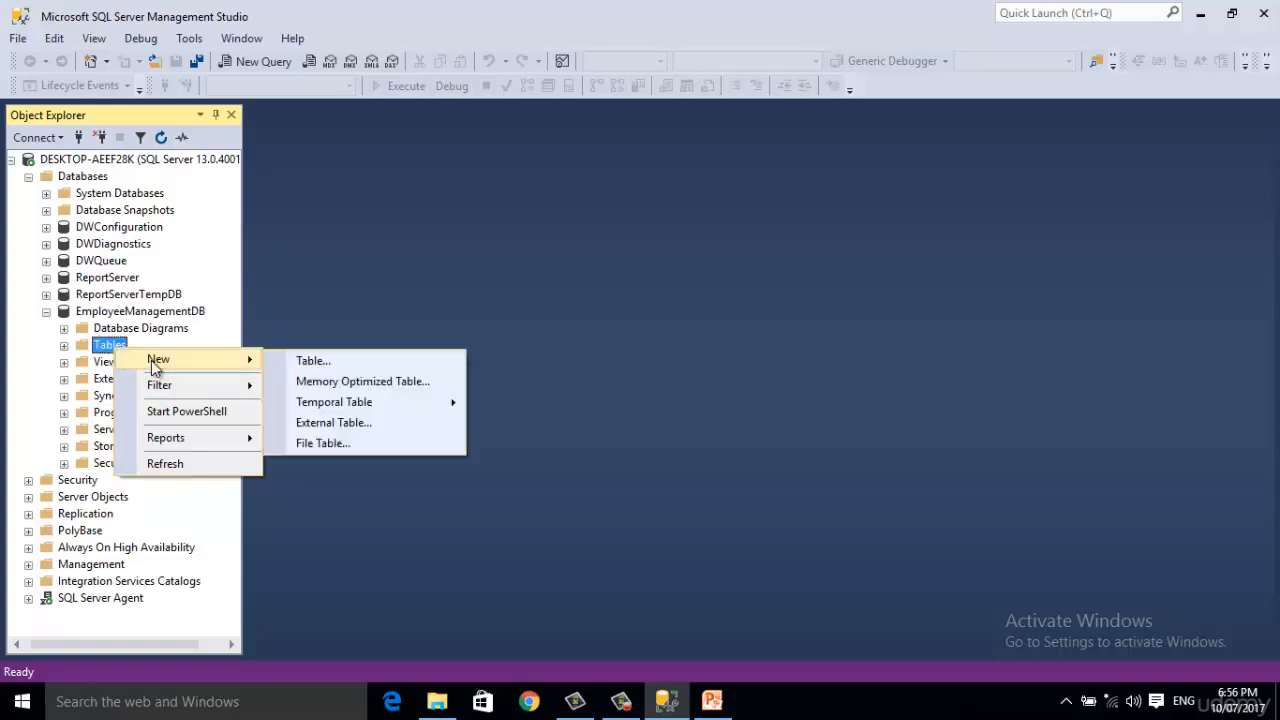
{"action": "left_click", "coordinate": [99, 351]}
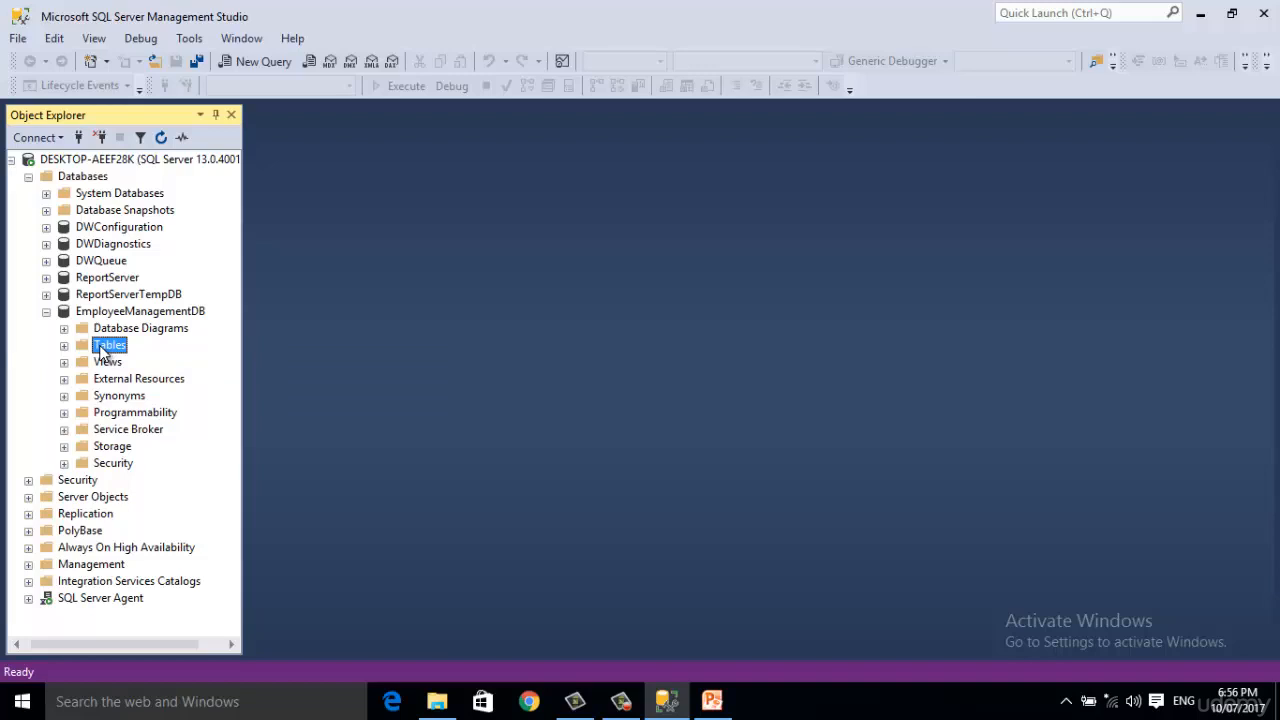
{"action": "right_click", "coordinate": [101, 352]}
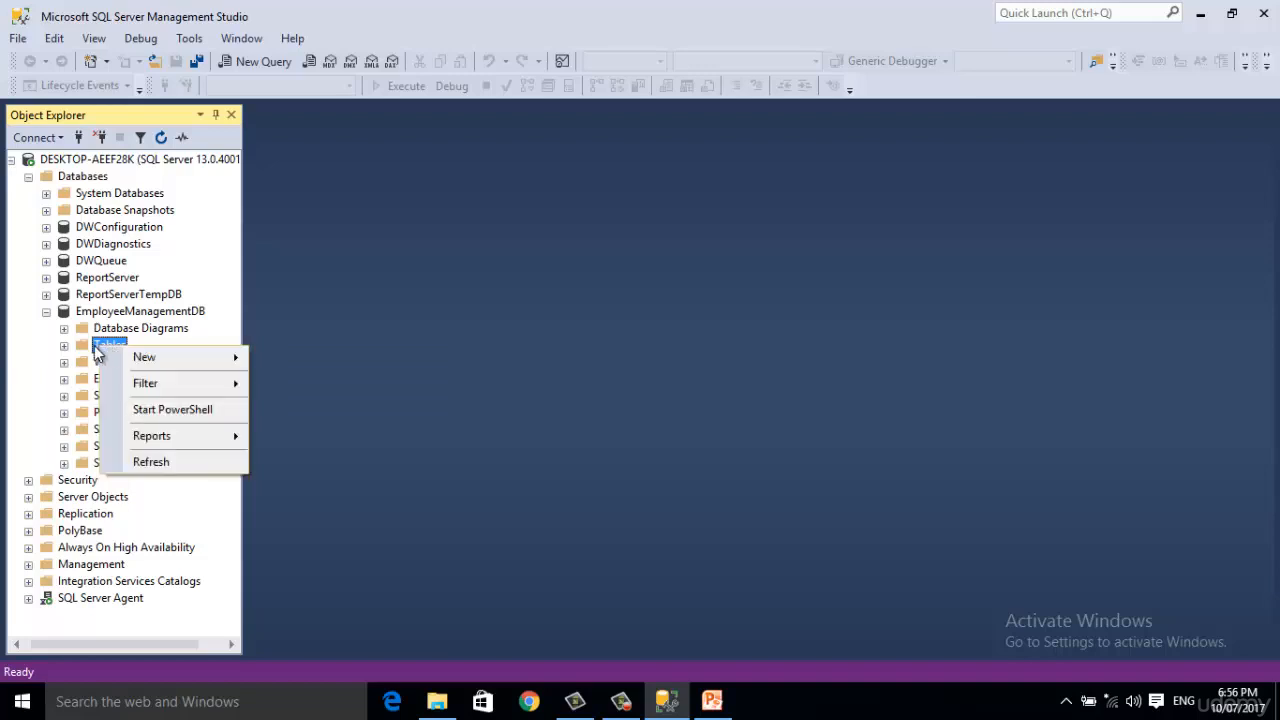
{"action": "mouse_move", "coordinate": [148, 362]}
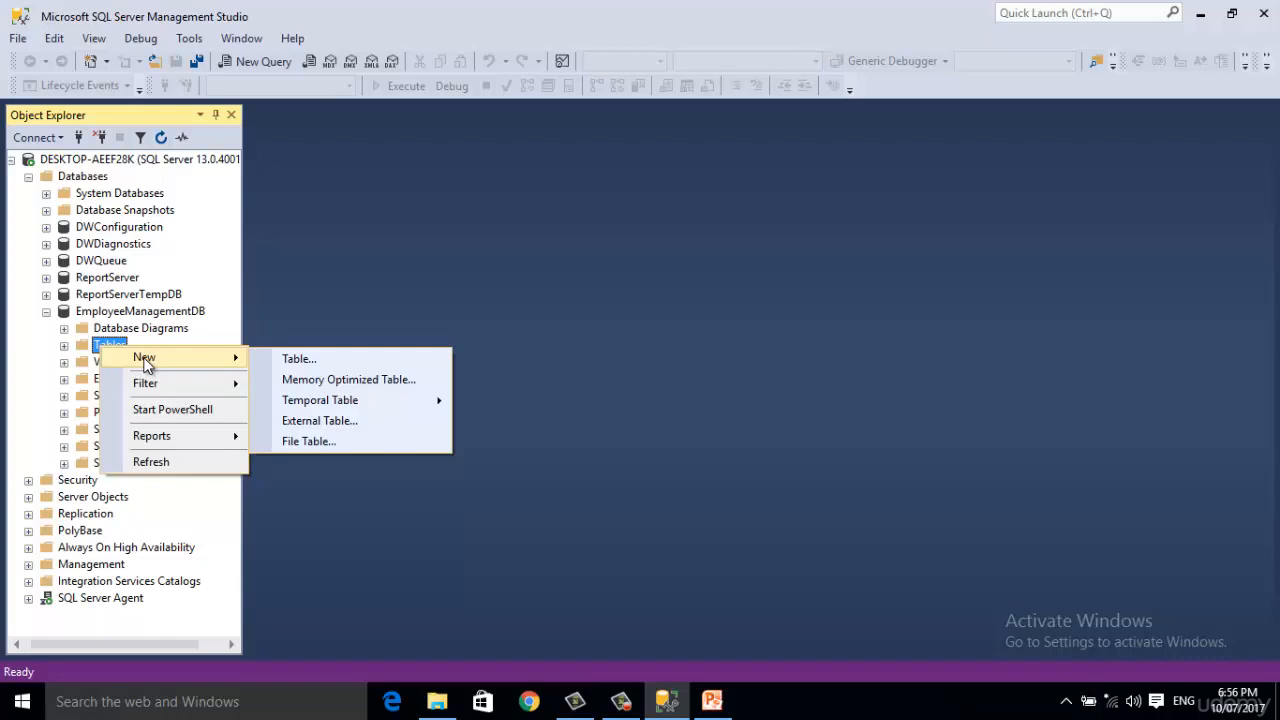
{"action": "left_click", "coordinate": [282, 365]}
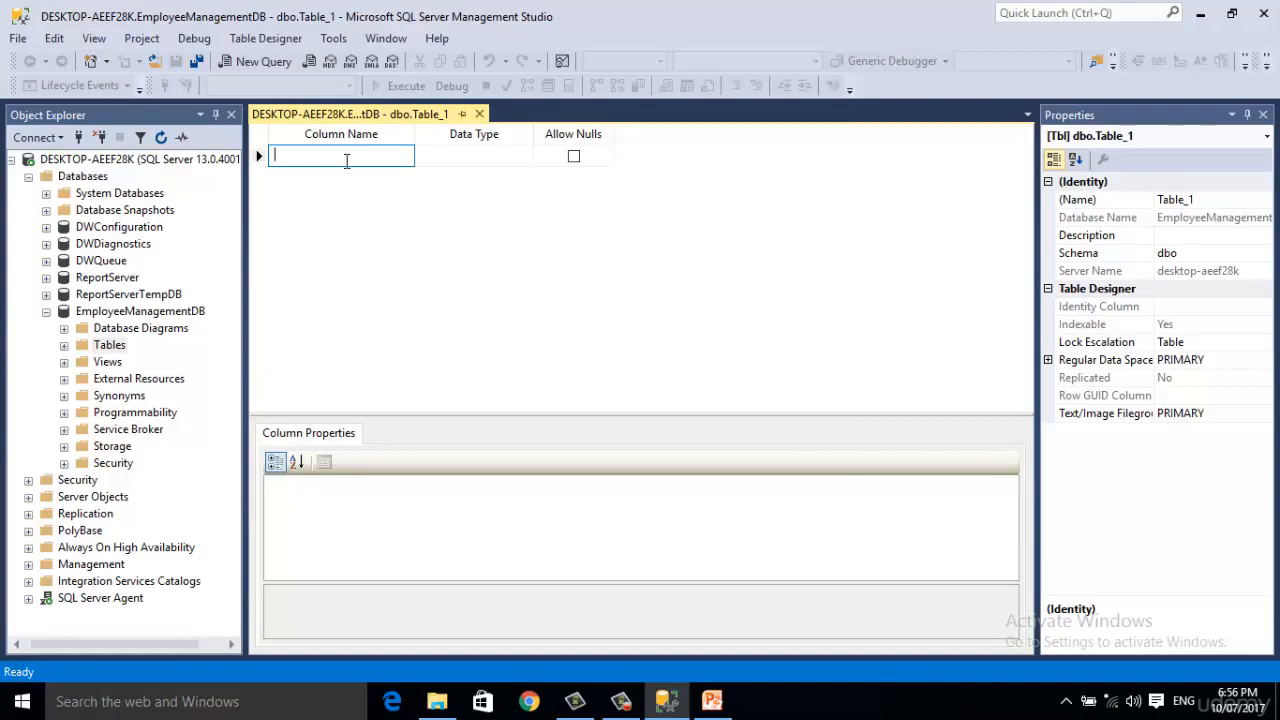
Step: Add an Employee_ID column with data type int that does not allow nulls
{"action": "type", "text": "Em"}
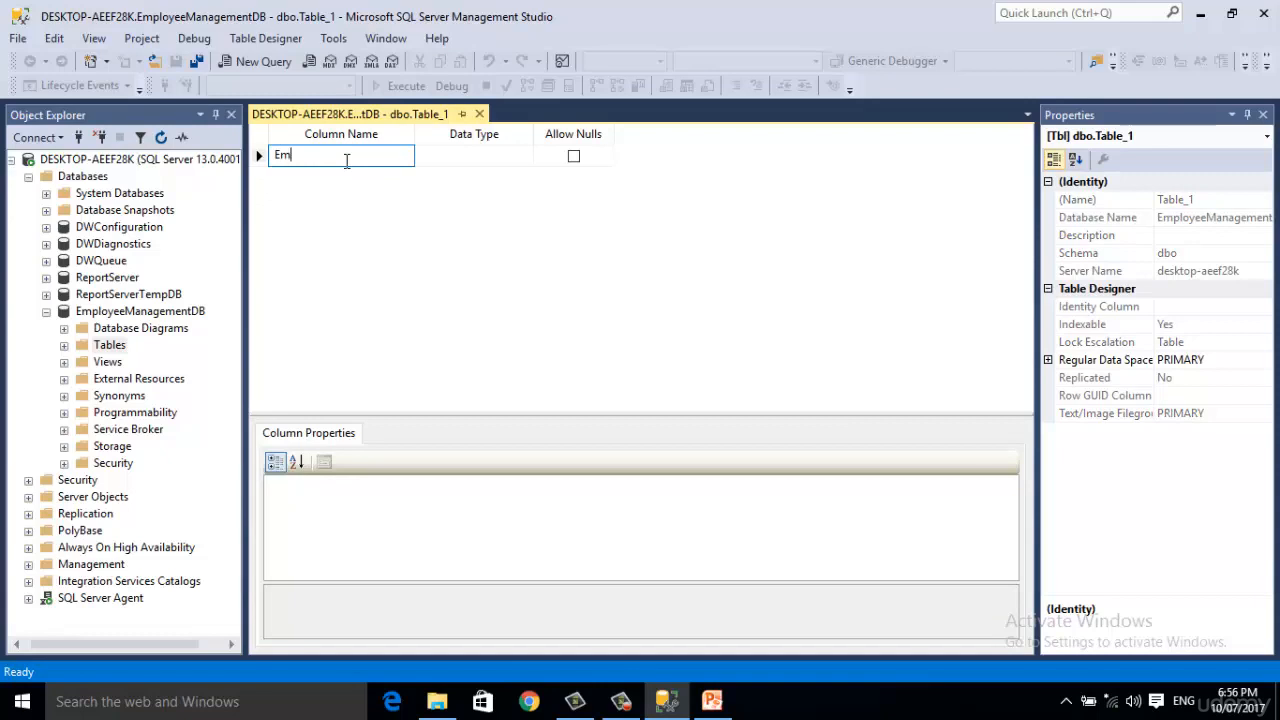
{"action": "type", "text": "ployee"}
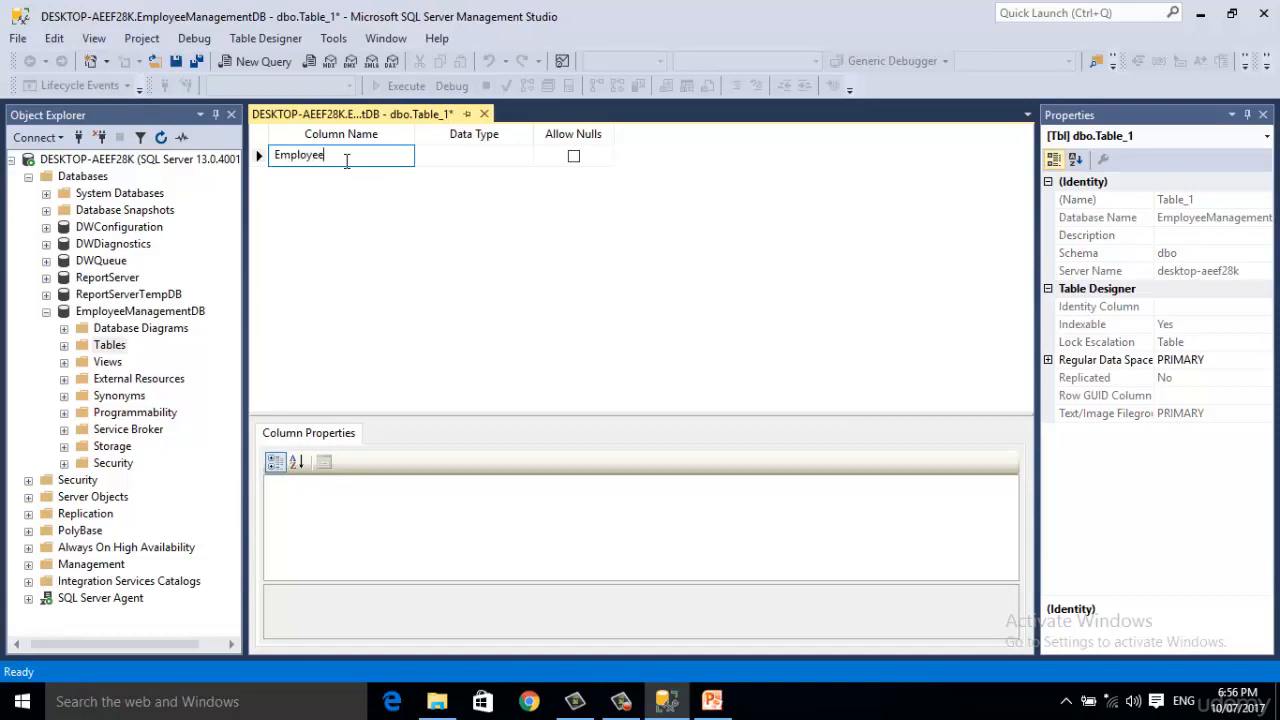
{"action": "type", "text": "_ID"}
{"action": "key", "text": "Tab"}
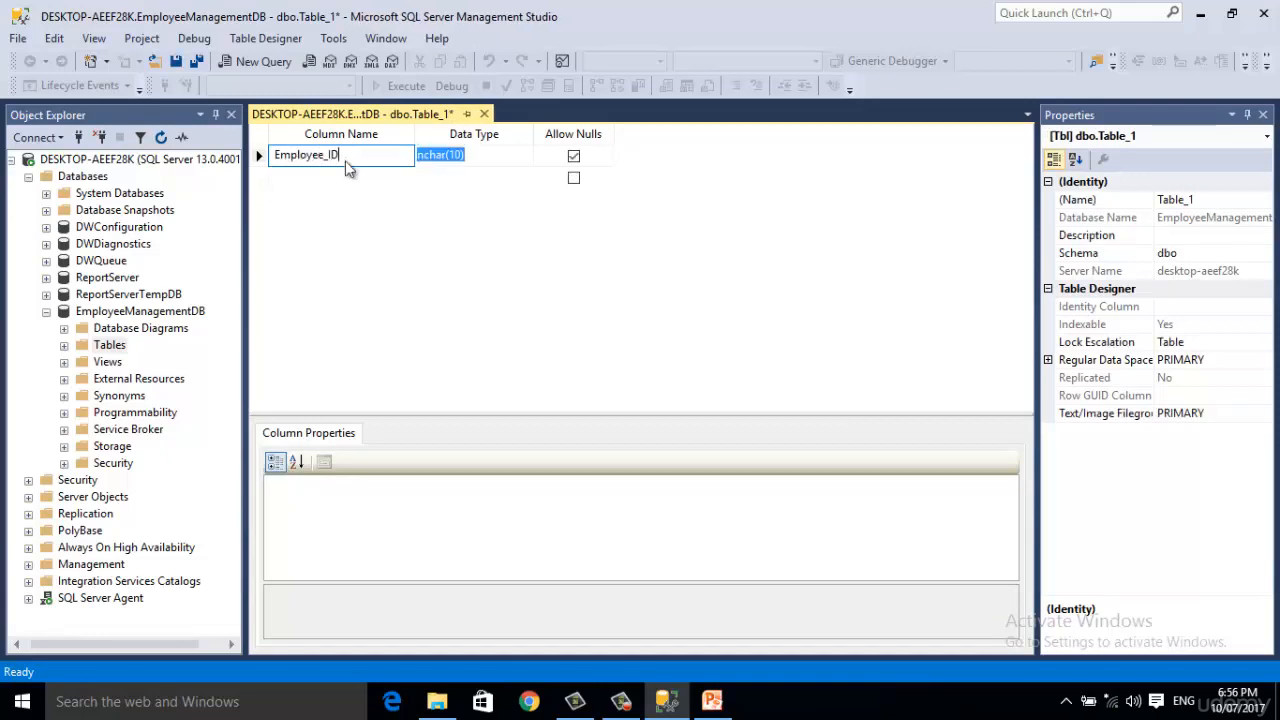
{"action": "left_click", "coordinate": [525, 156]}
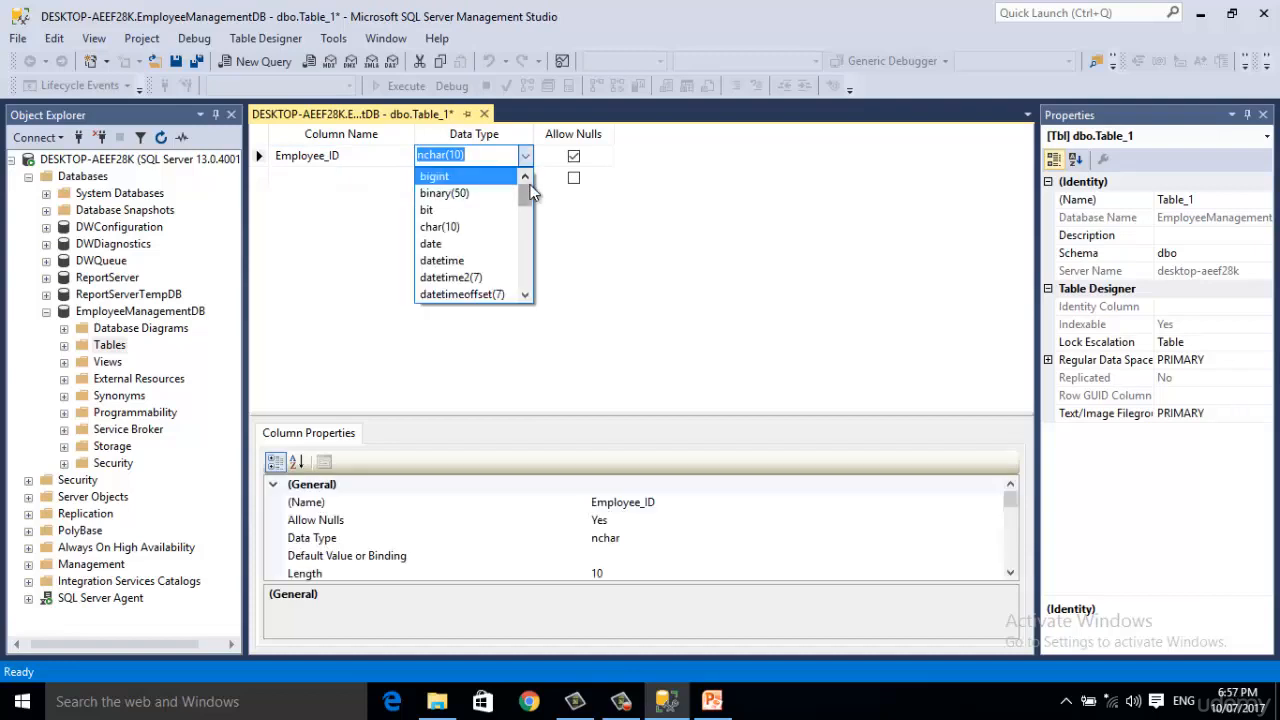
{"action": "left_click_drag", "start_coordinate": [526, 190], "coordinate": [526, 229]}
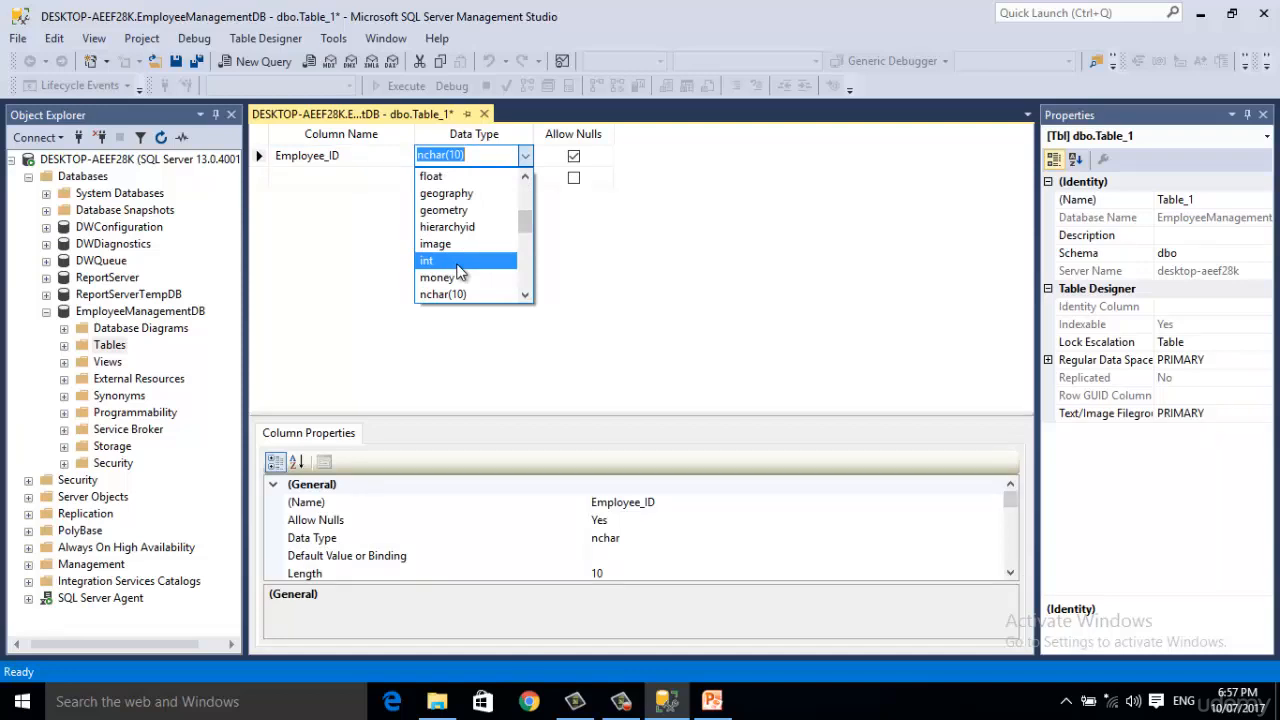
{"action": "left_click", "coordinate": [458, 265]}
{"action": "left_click", "coordinate": [453, 160]}
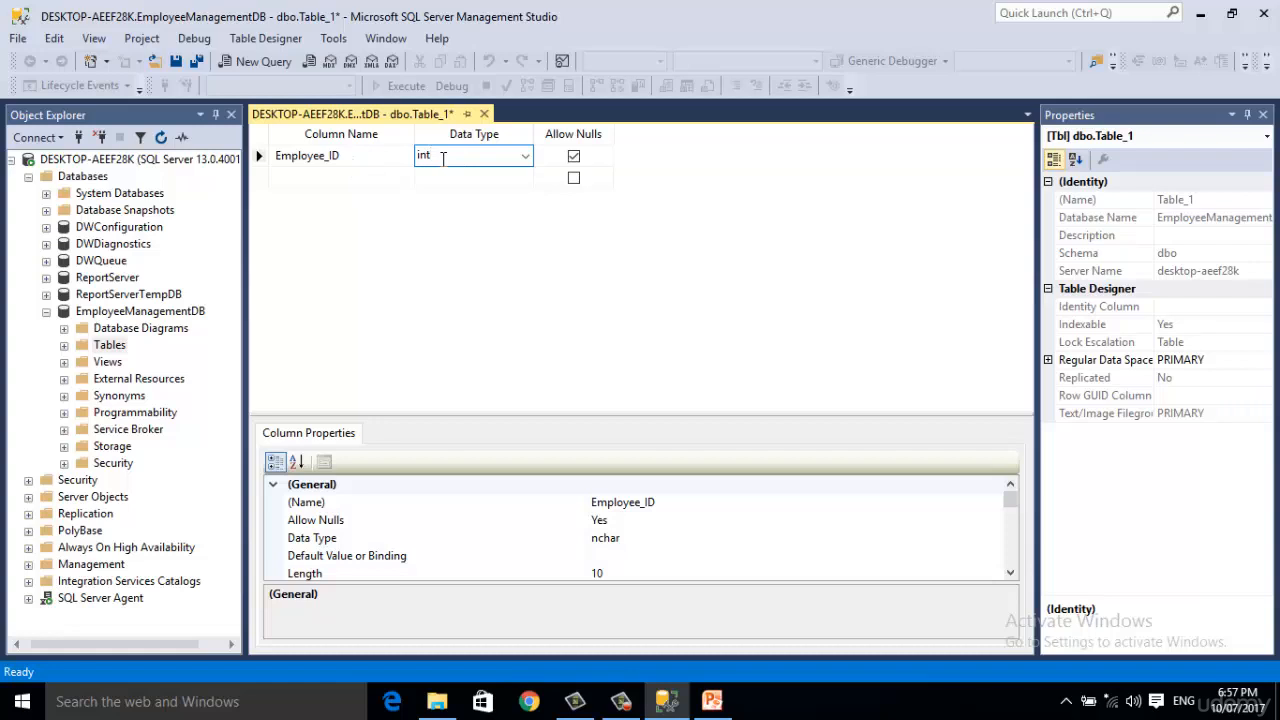
{"action": "left_click", "coordinate": [573, 158]}
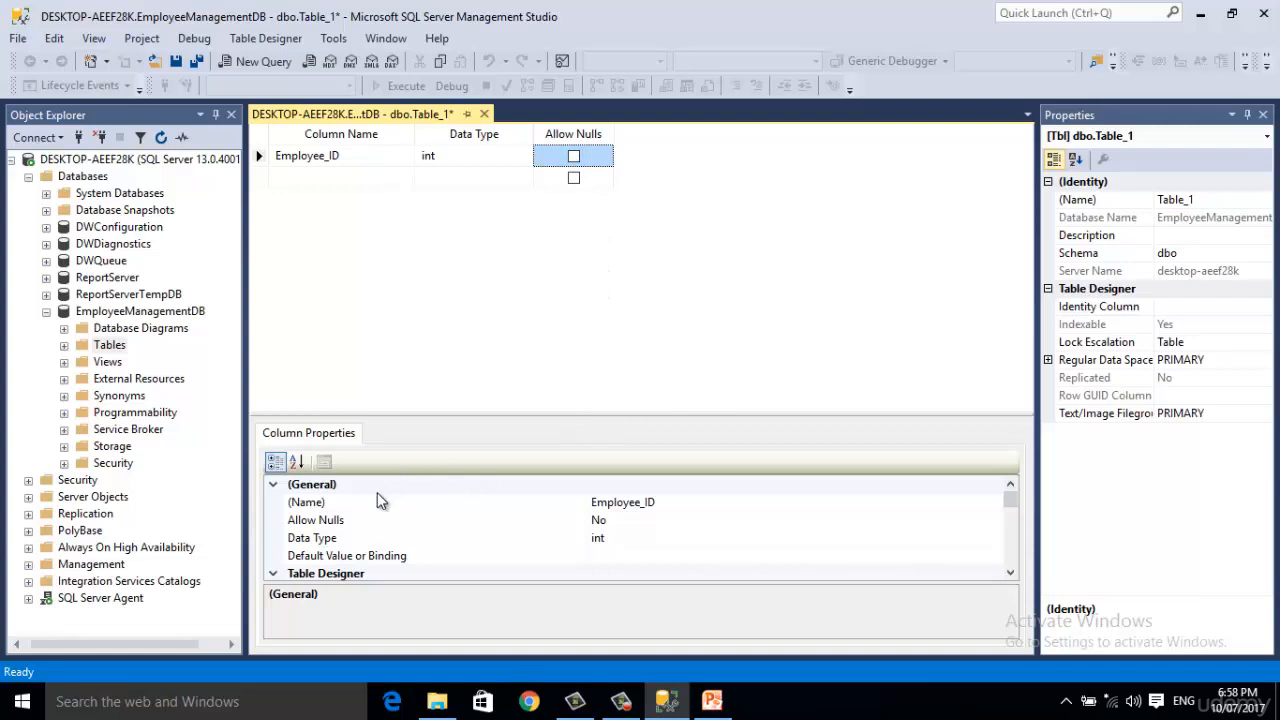
Step: Add a second column called Name below Employee_ID in the table design
{"action": "left_click", "coordinate": [328, 178]}
{"action": "type", "text": "Emplo"}
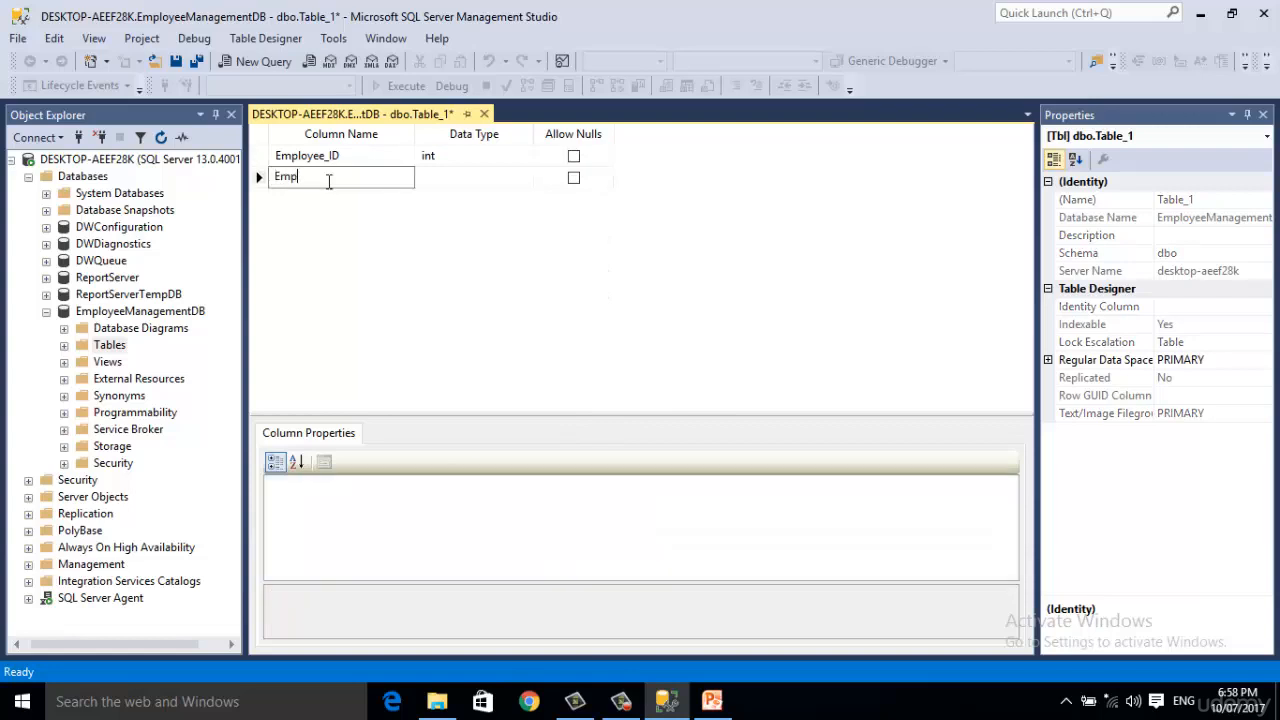
{"action": "key", "text": "BackSpace"}
{"action": "key", "text": "BackSpace"}
{"action": "key", "text": "BackSpace"}
{"action": "key", "text": "BackSpace"}
{"action": "key", "text": "BackSpace"}
{"action": "type", "text": "Name"}
{"action": "key", "text": "Tab"}
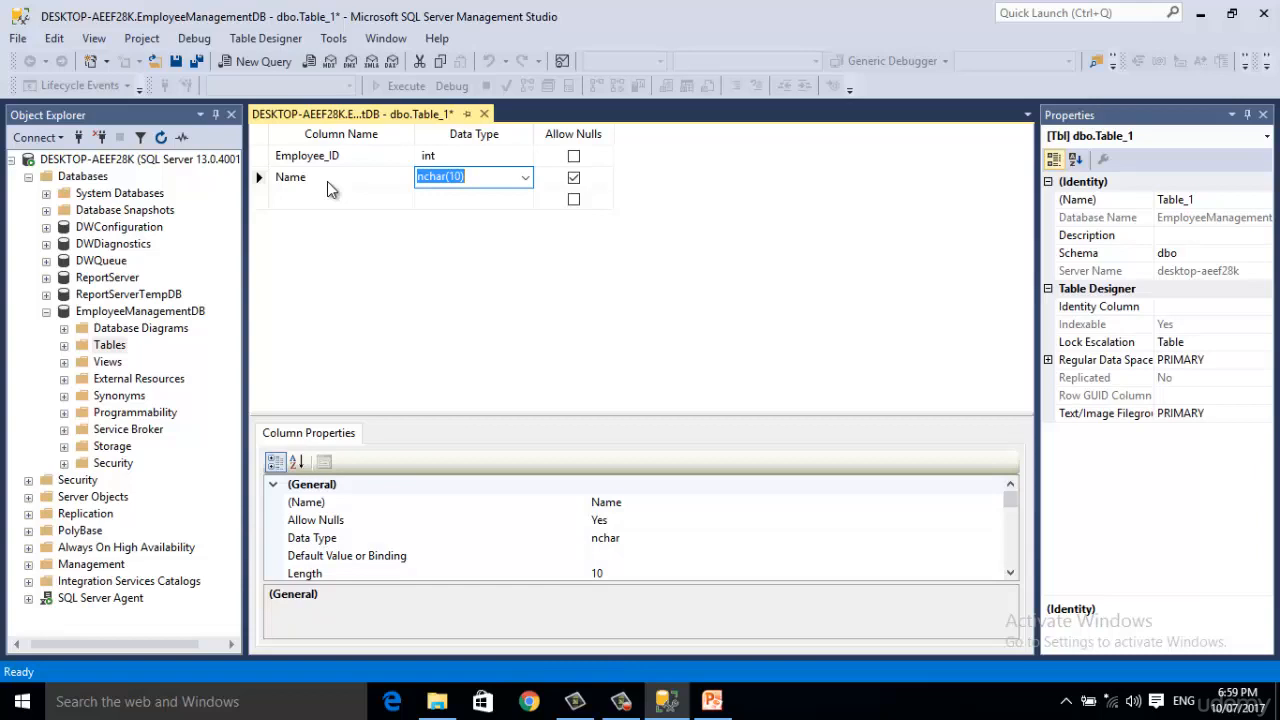
Step: Set the Name column's data type to varchar(50) and disallow nulls for it
{"action": "left_click", "coordinate": [525, 178]}
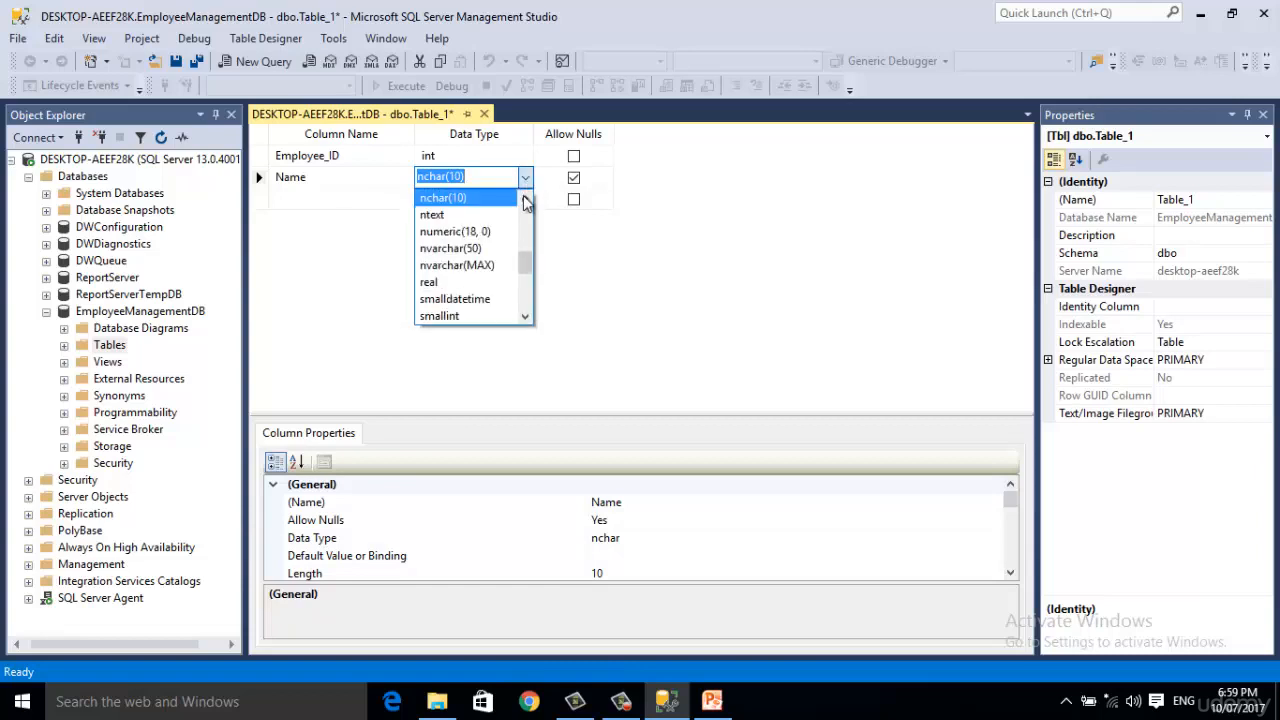
{"action": "left_click_drag", "start_coordinate": [527, 263], "coordinate": [527, 311]}
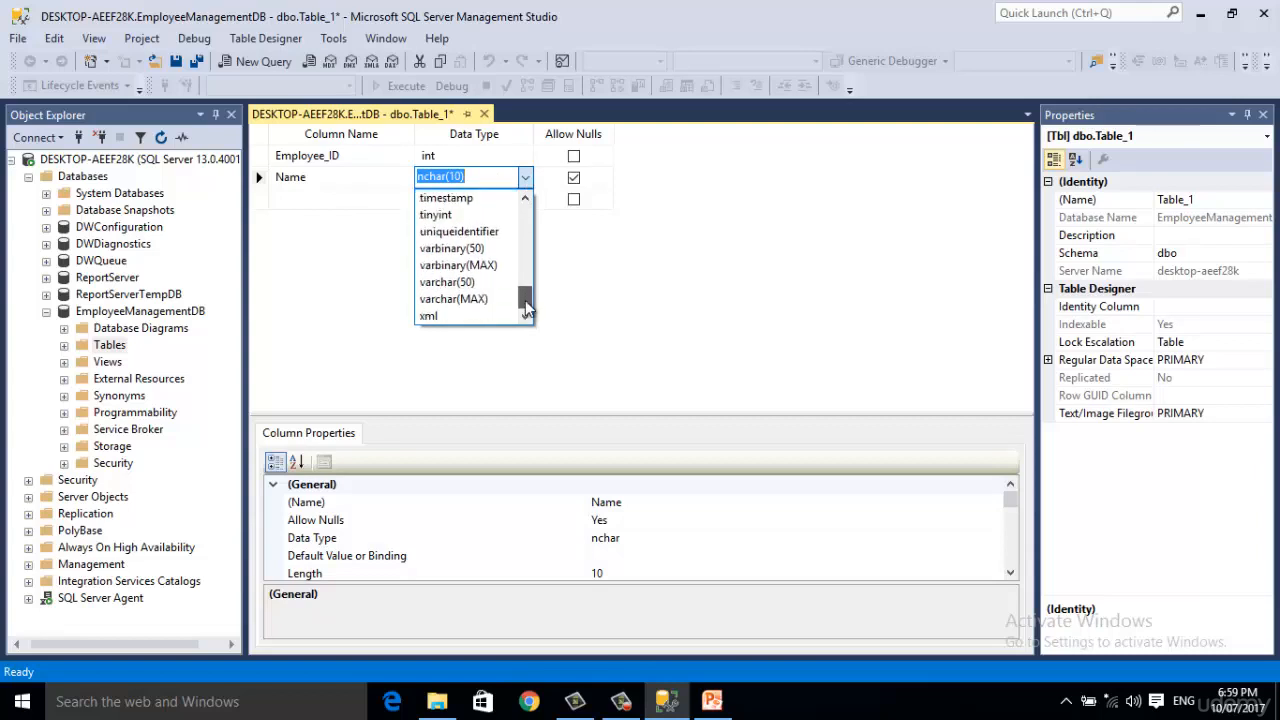
{"action": "left_click", "coordinate": [474, 287]}
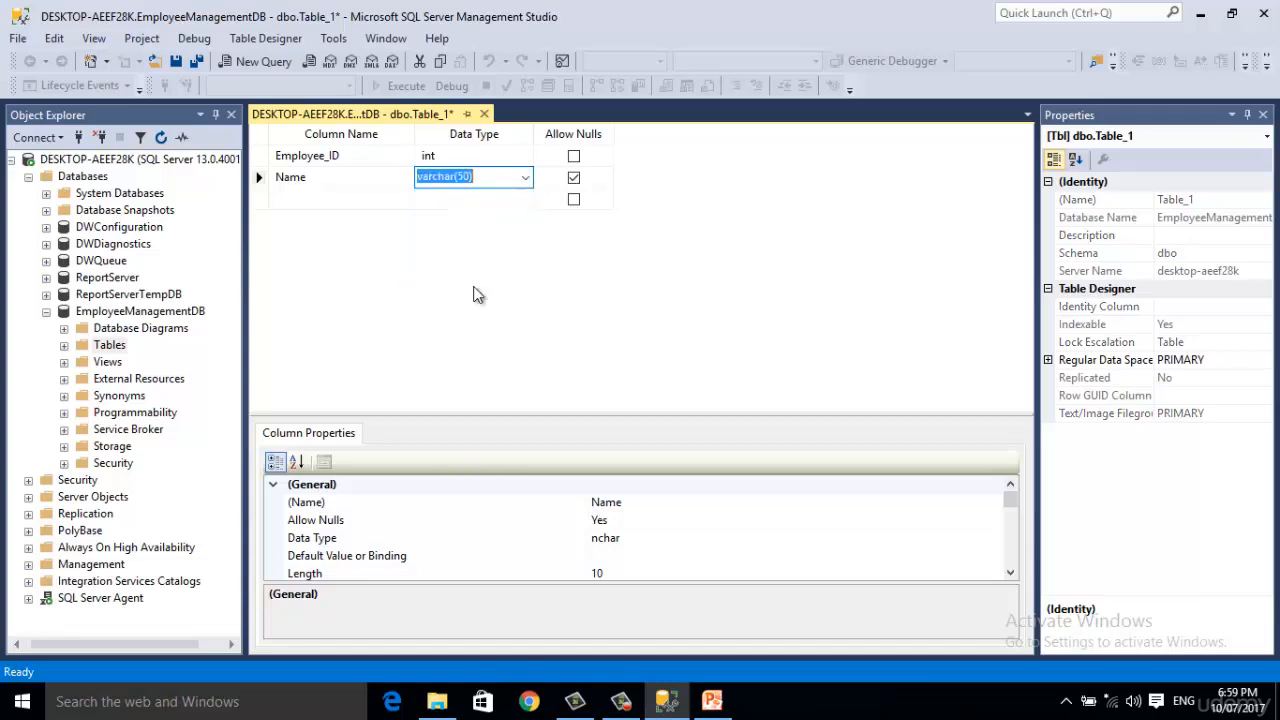
{"action": "left_click", "coordinate": [465, 177]}
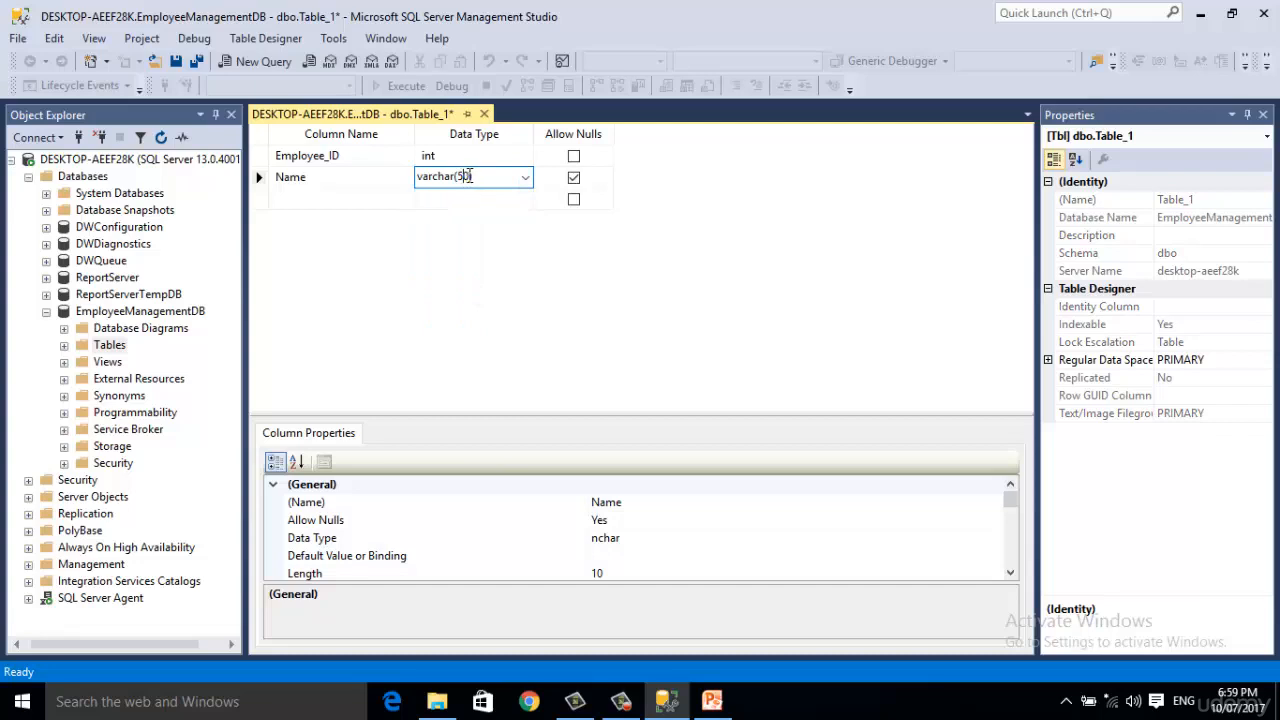
{"action": "double_click", "coordinate": [465, 176]}
{"action": "key", "text": "Tab"}
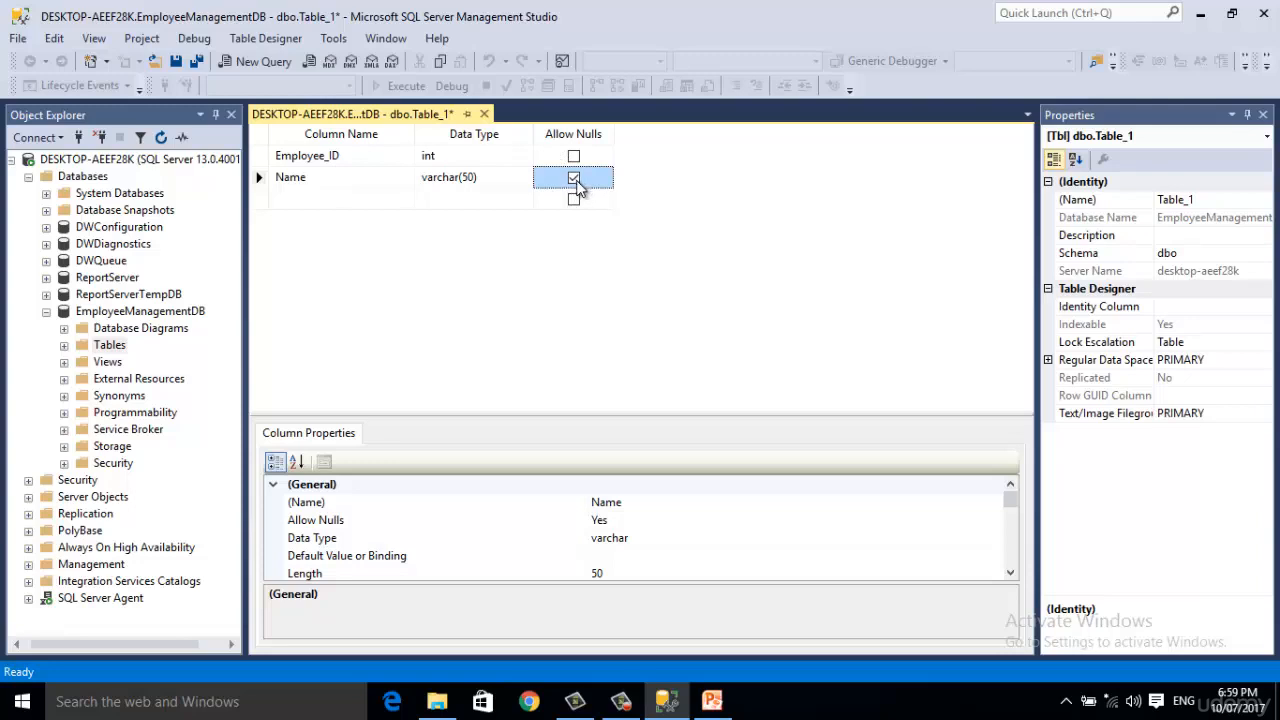
{"action": "left_click", "coordinate": [576, 186]}
{"action": "key", "text": "Tab"}
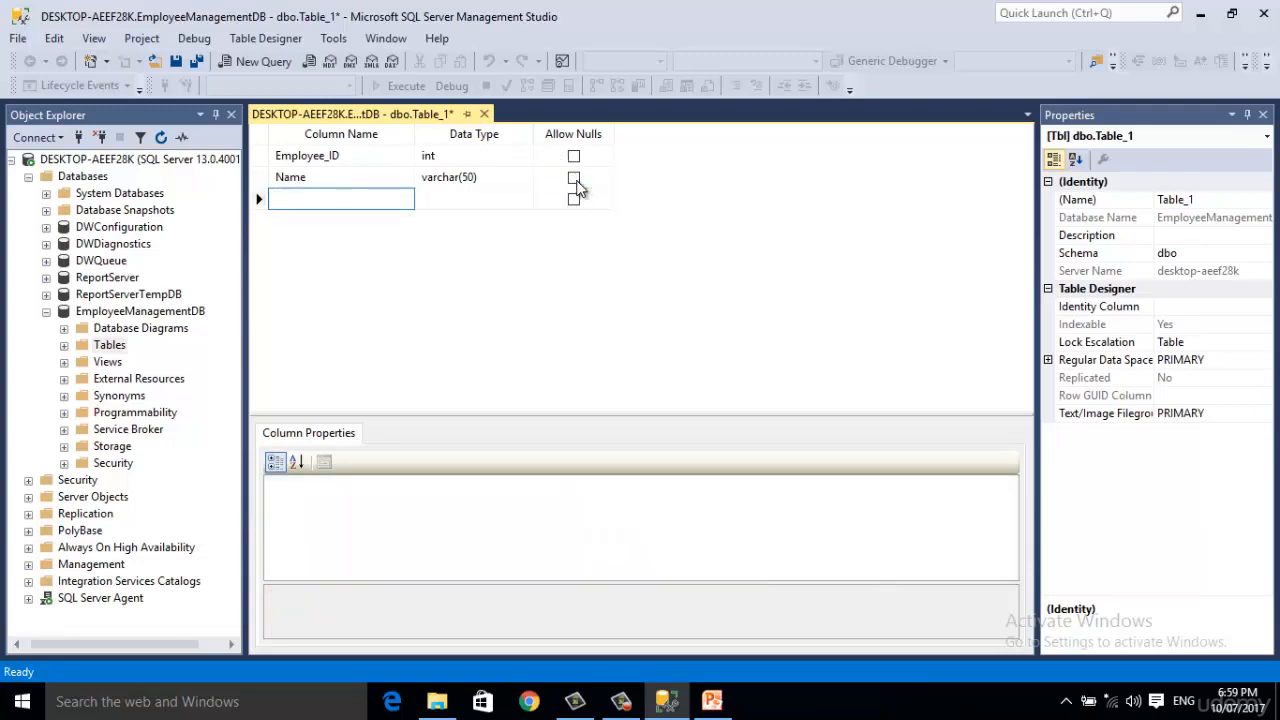
Step: Add a DateOfBirth column with data type date, keeping nulls allowed
{"action": "type", "text": "Da"}
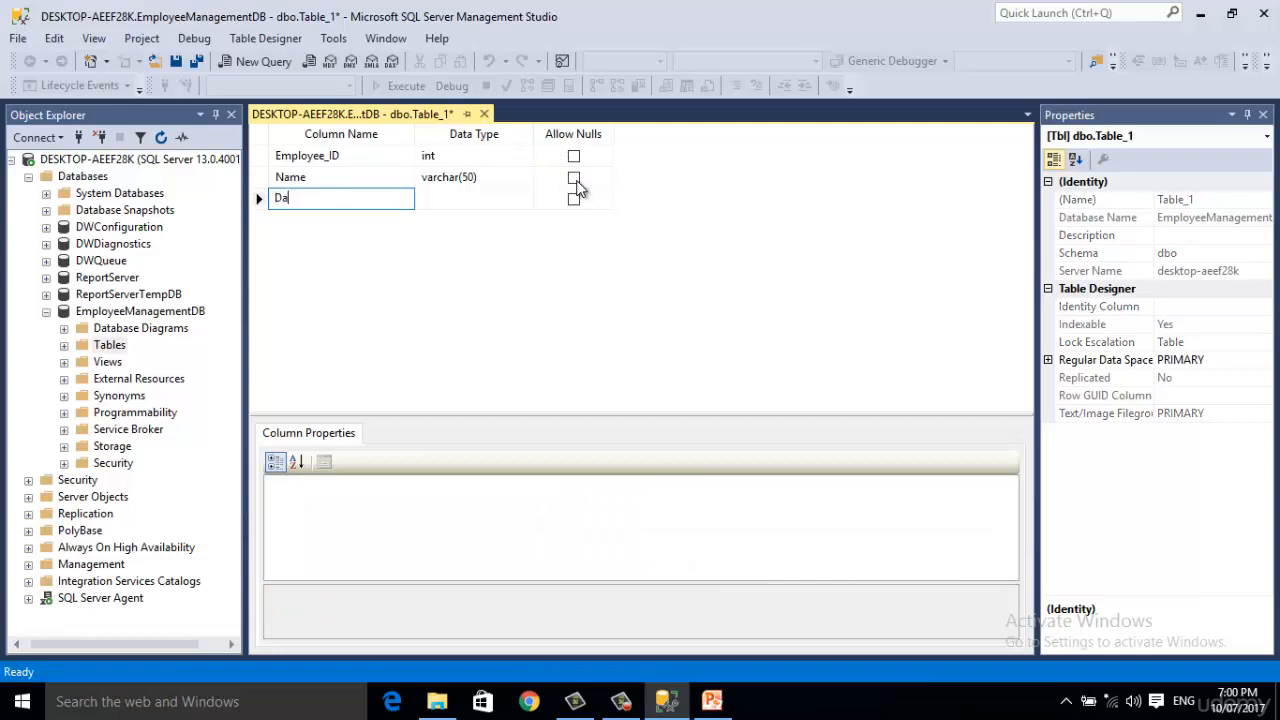
{"action": "type", "text": "teOfBirth"}
{"action": "left_click", "coordinate": [519, 203]}
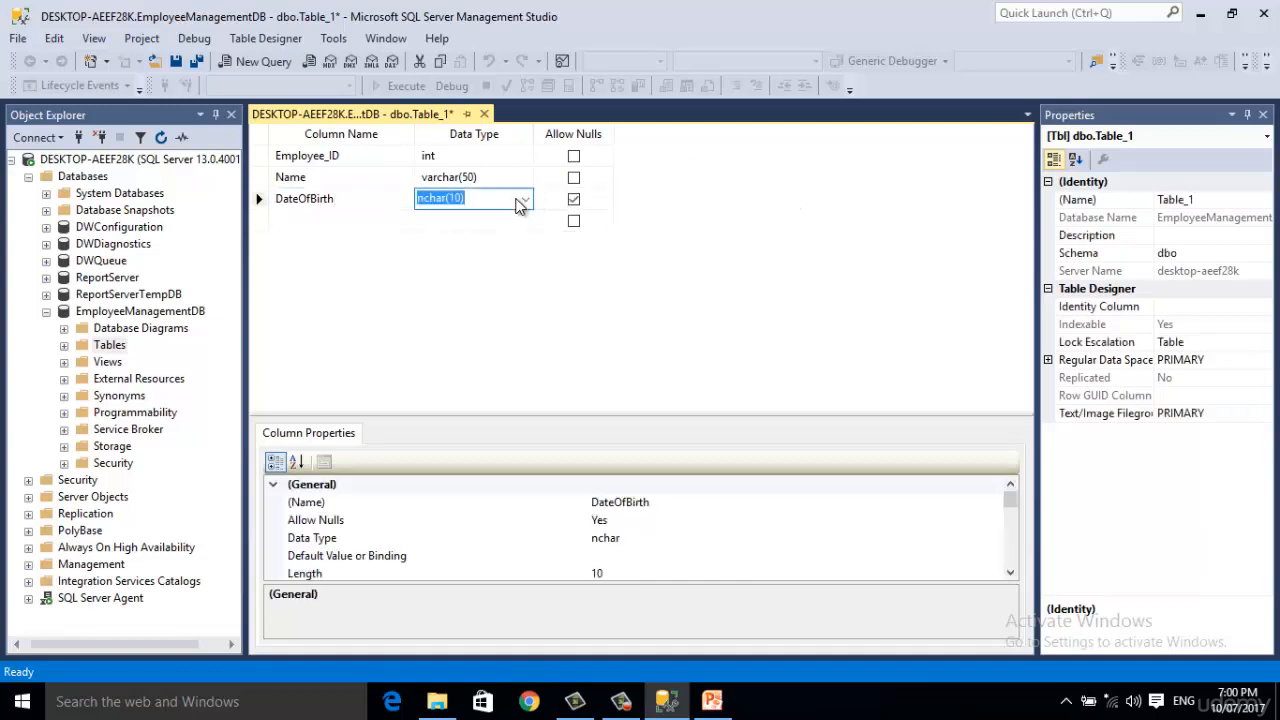
{"action": "left_click", "coordinate": [525, 202]}
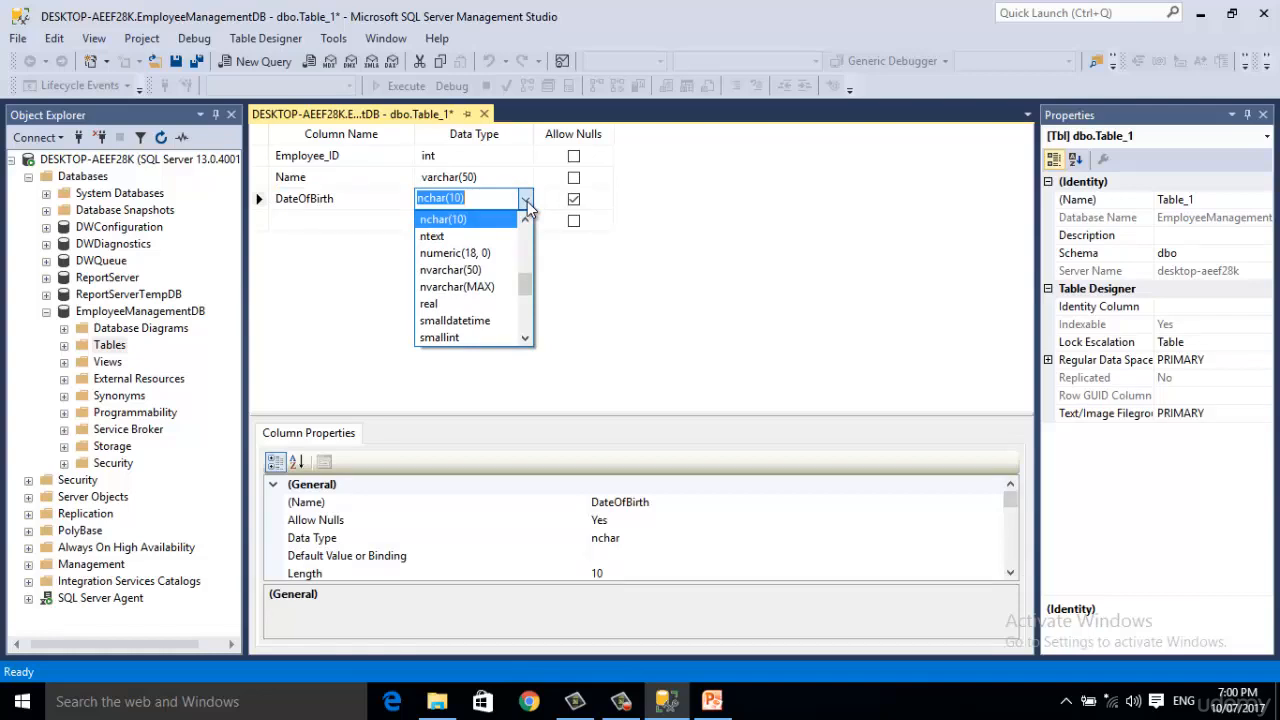
{"action": "left_click_drag", "start_coordinate": [526, 288], "coordinate": [529, 243]}
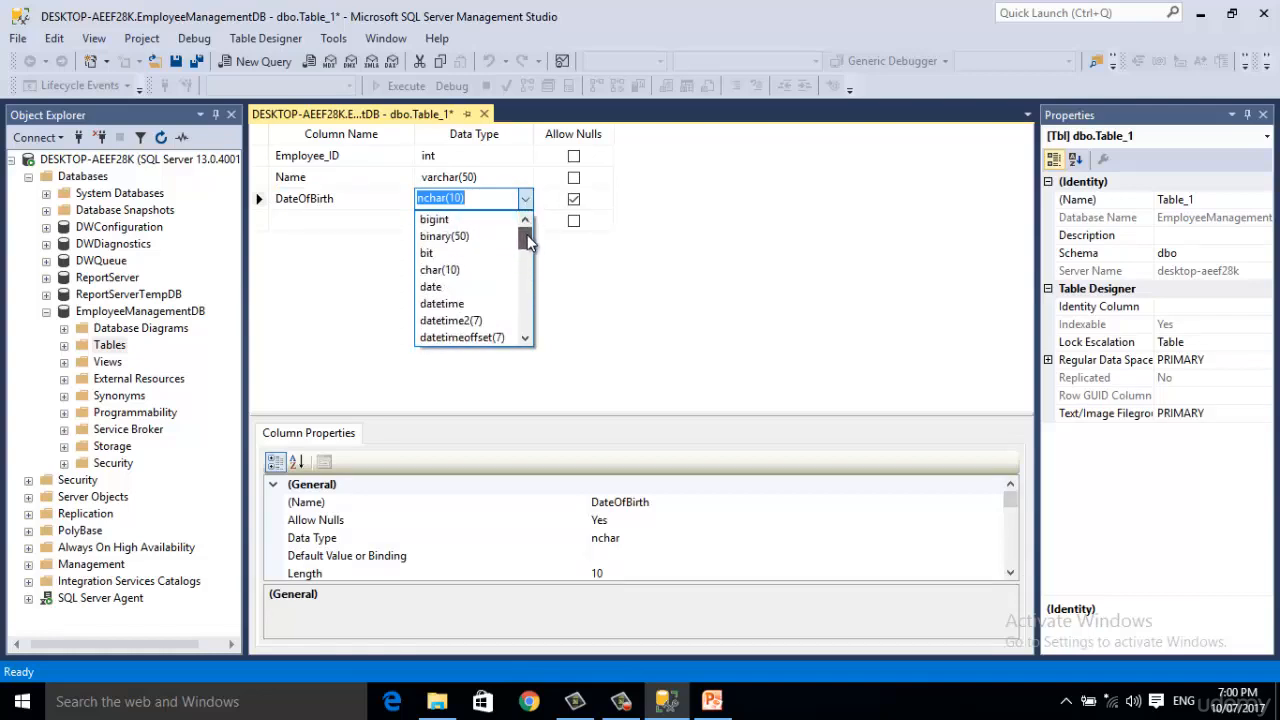
{"action": "left_click", "coordinate": [446, 288]}
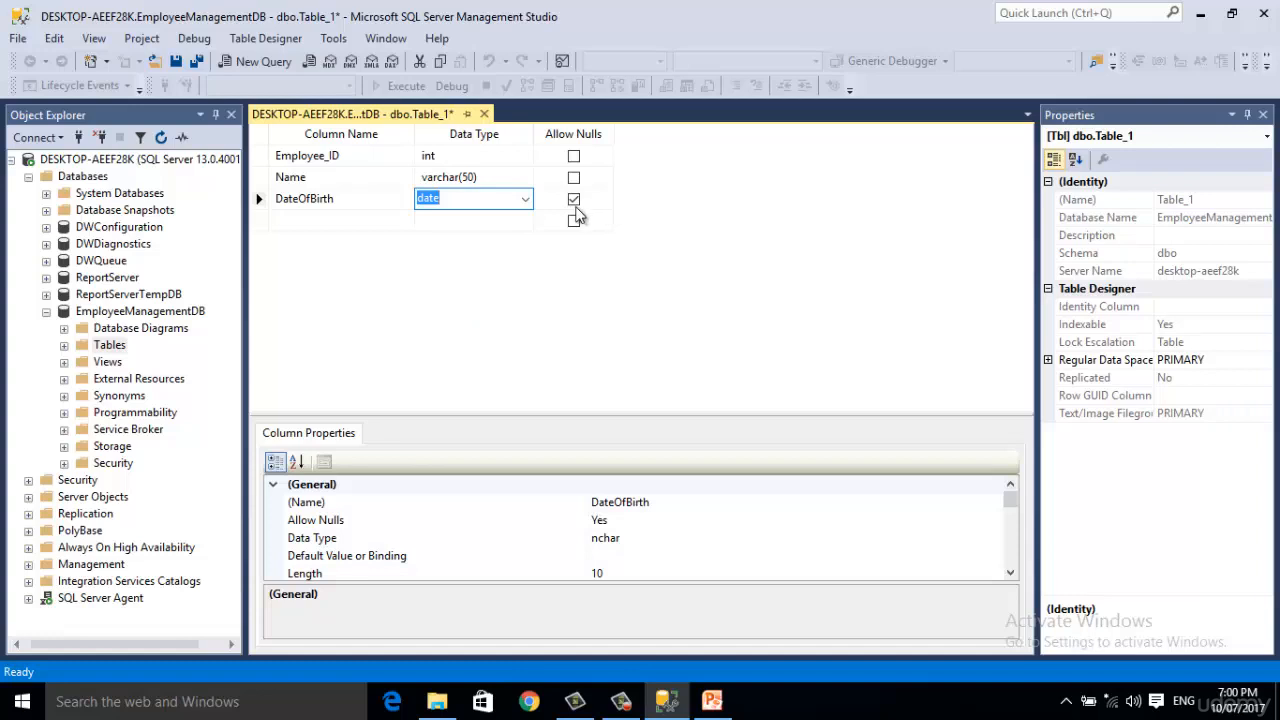
Step: Add a HomeAddress column with data type nvarchar(100), keeping nulls allowed
{"action": "left_click", "coordinate": [341, 220]}
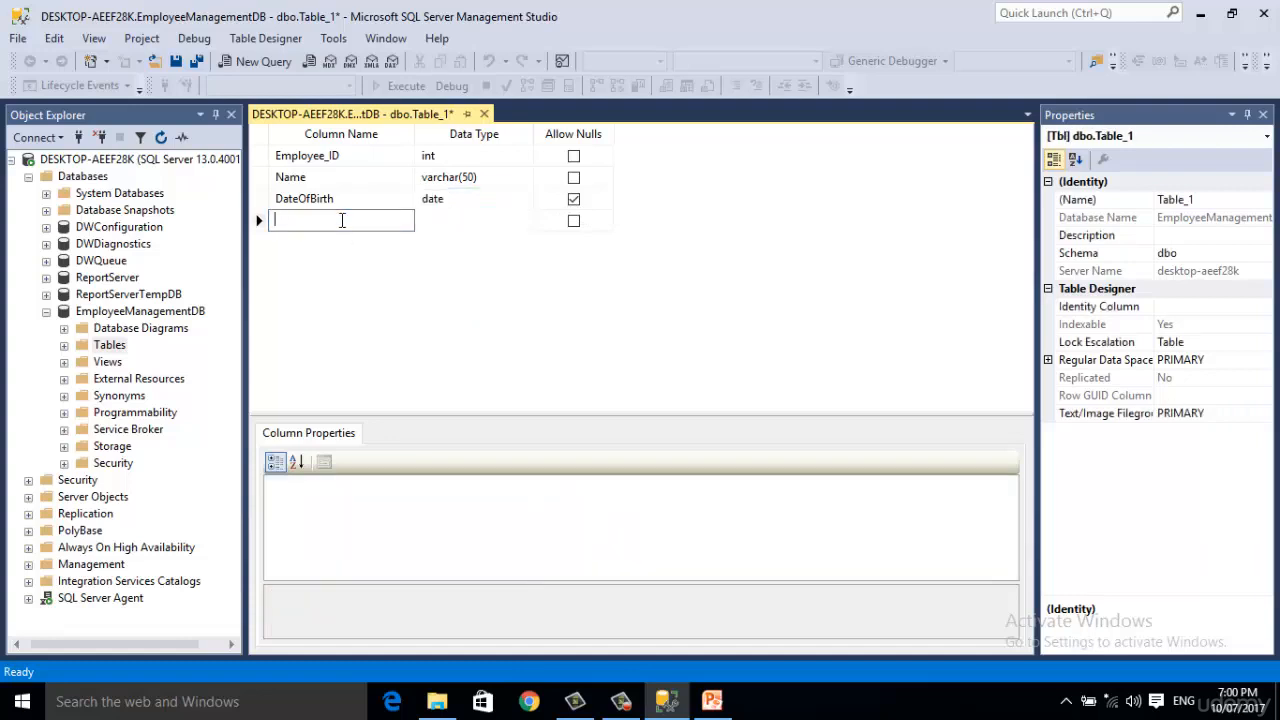
{"action": "type", "text": "Department"}
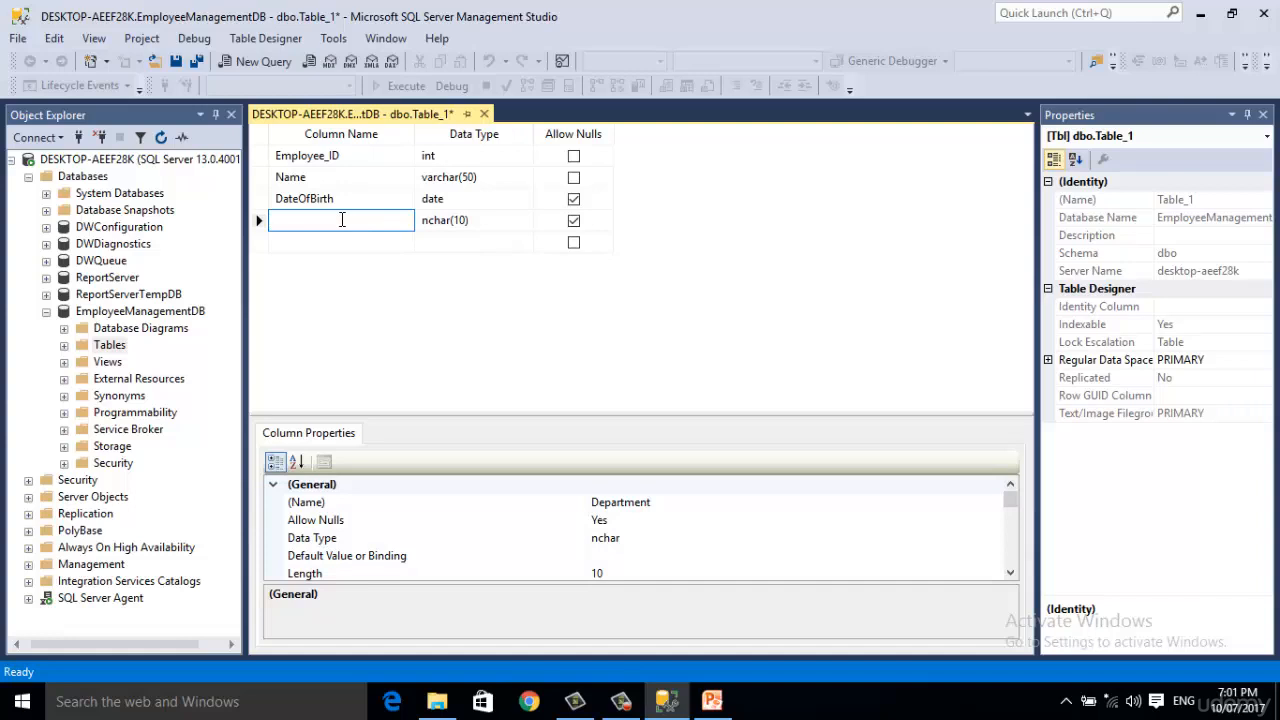
{"action": "type", "text": "HomeAddress"}
{"action": "key", "text": "Tab"}
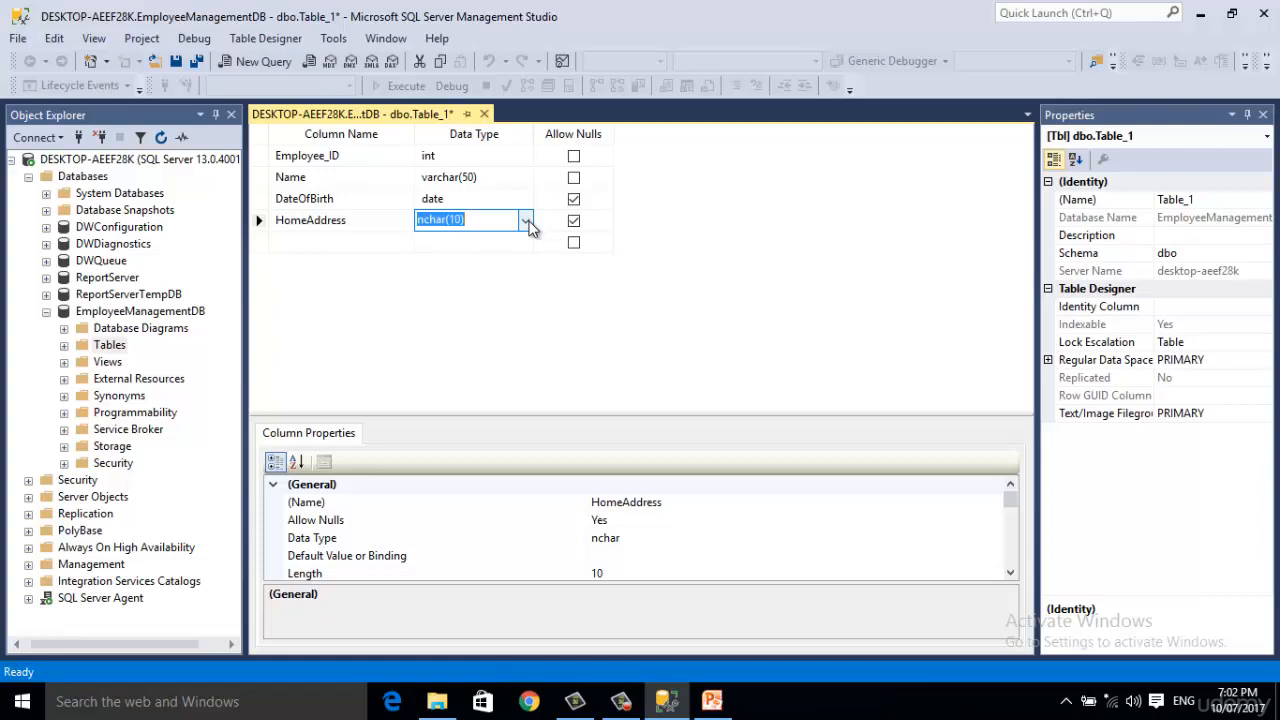
{"action": "left_click", "coordinate": [526, 221]}
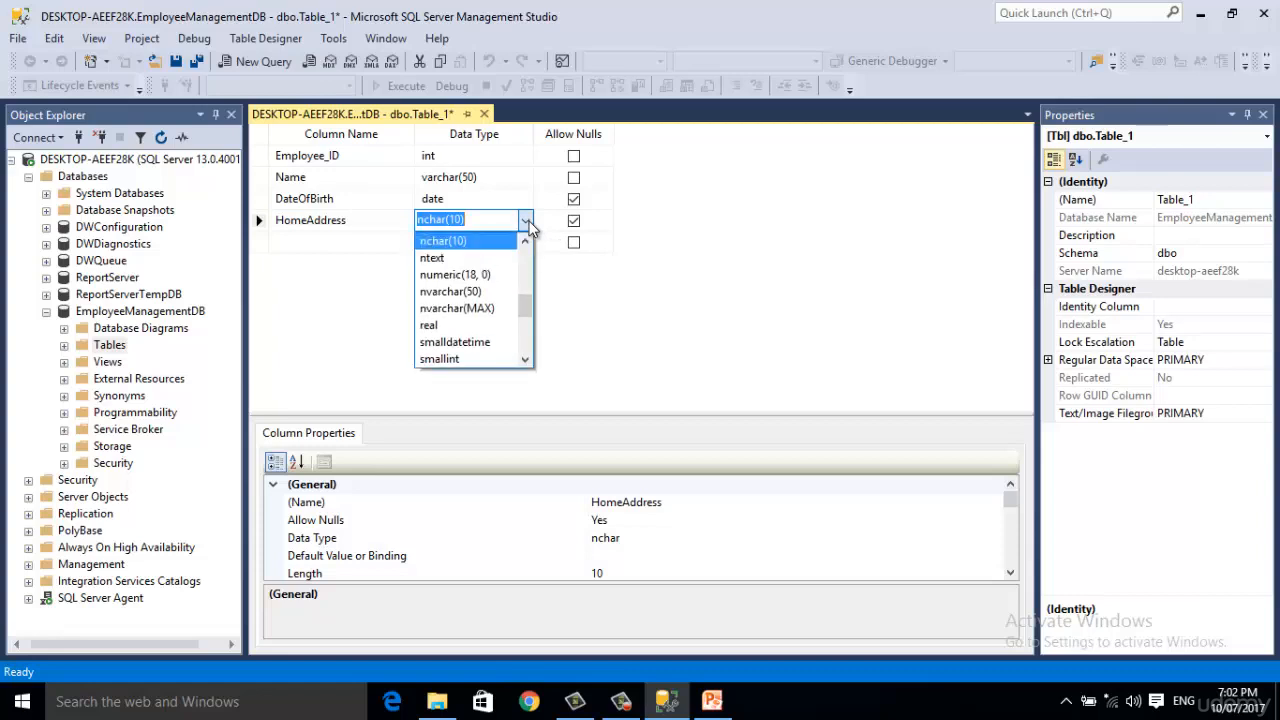
{"action": "left_click", "coordinate": [465, 292]}
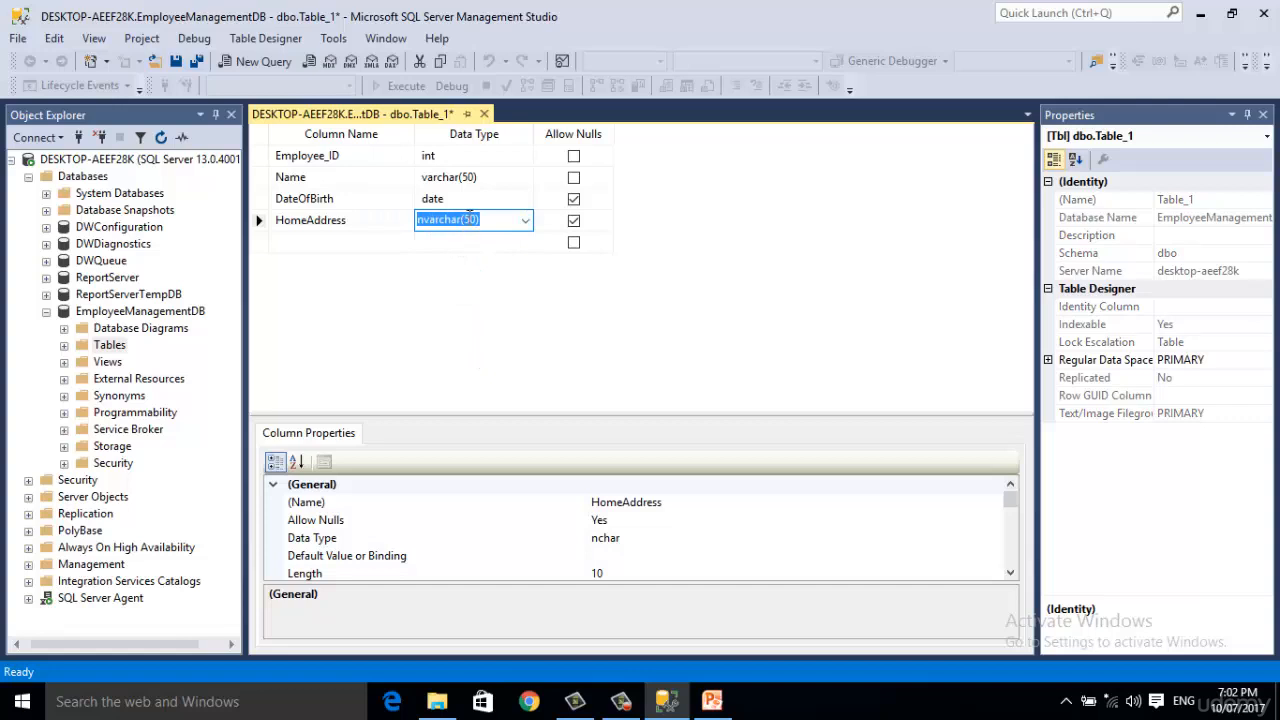
{"action": "left_click", "coordinate": [467, 219]}
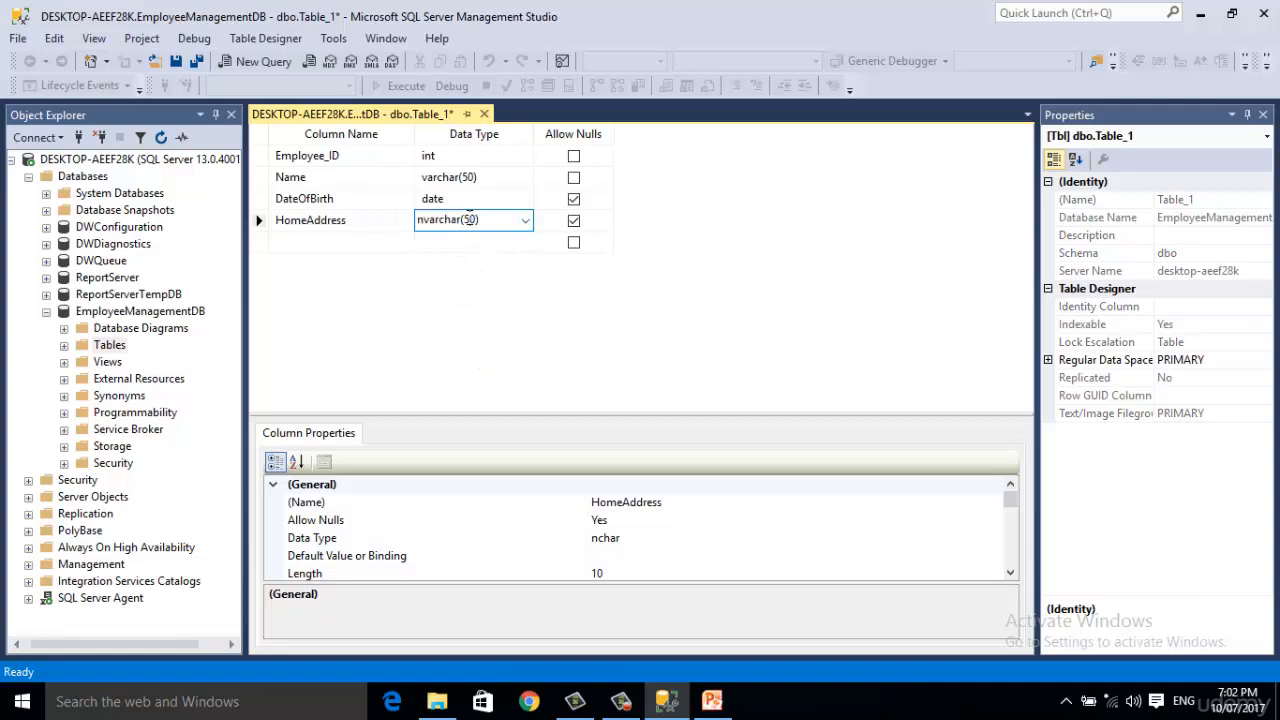
{"action": "key", "text": "BackSpace"}
{"action": "type", "text": "10"}
{"action": "left_click", "coordinate": [335, 245]}
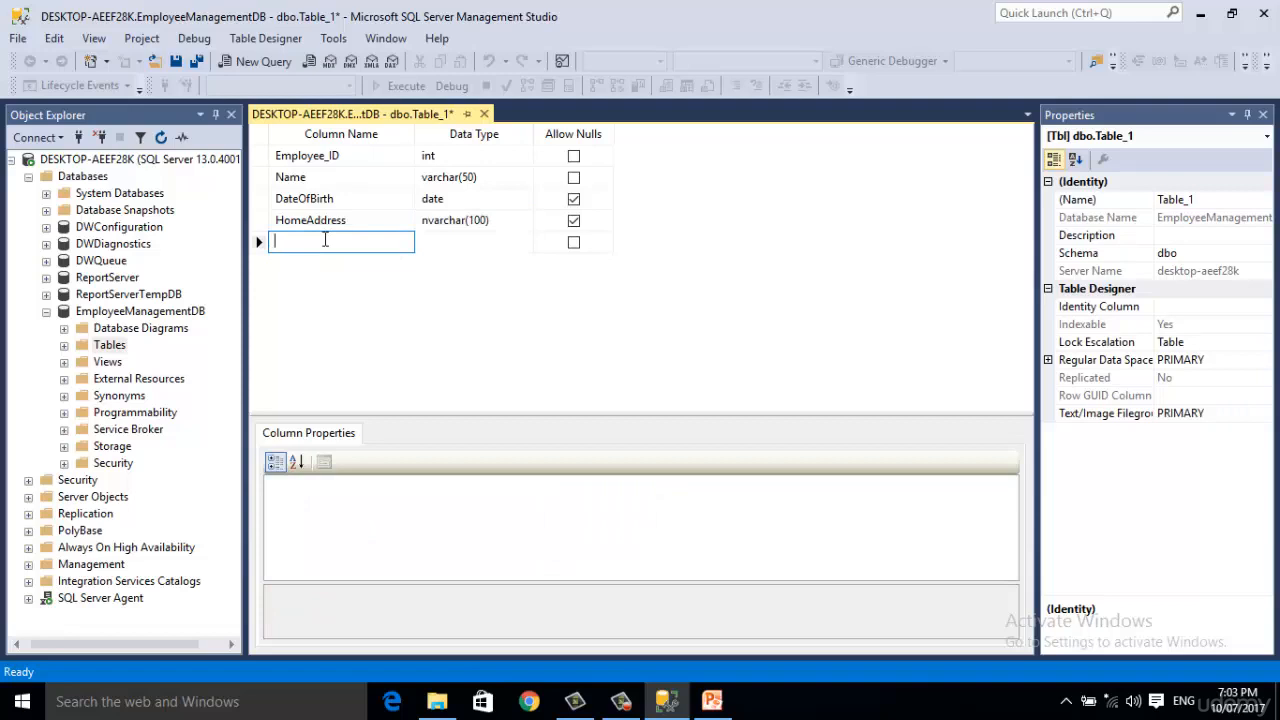
{"action": "left_click", "coordinate": [354, 160]}
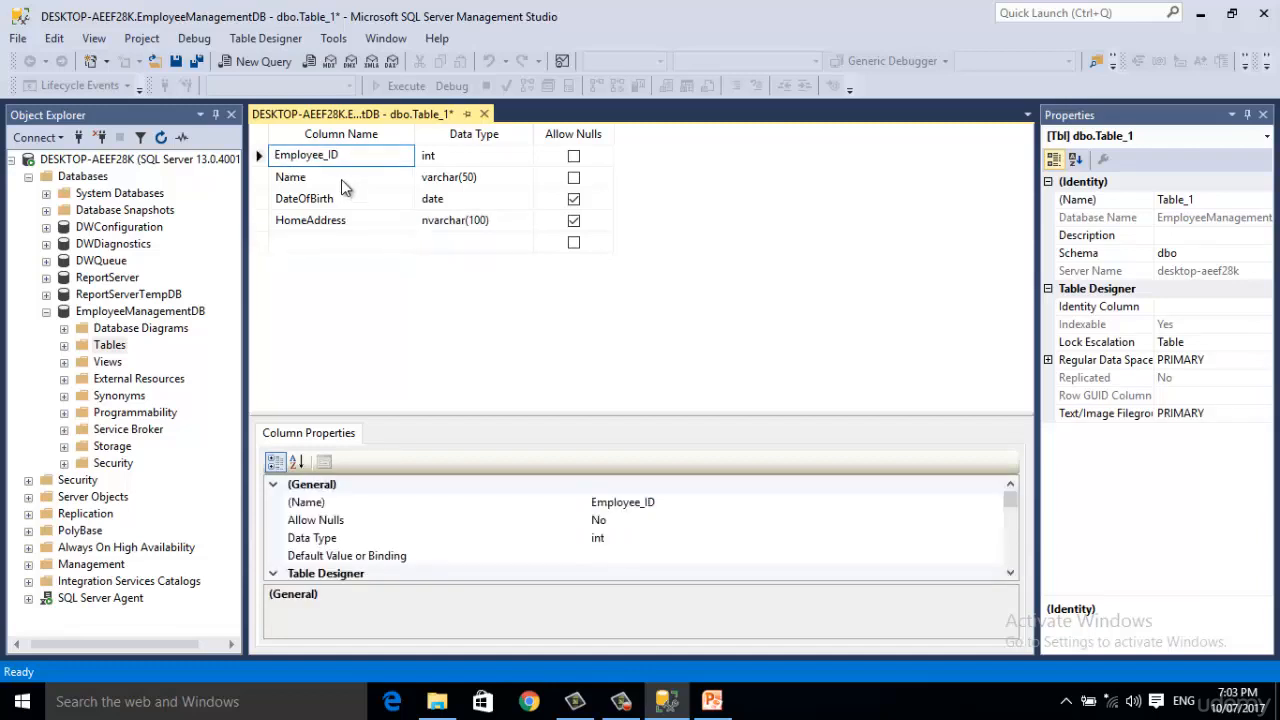
{"action": "left_click", "coordinate": [341, 178]}
{"action": "left_click", "coordinate": [343, 198]}
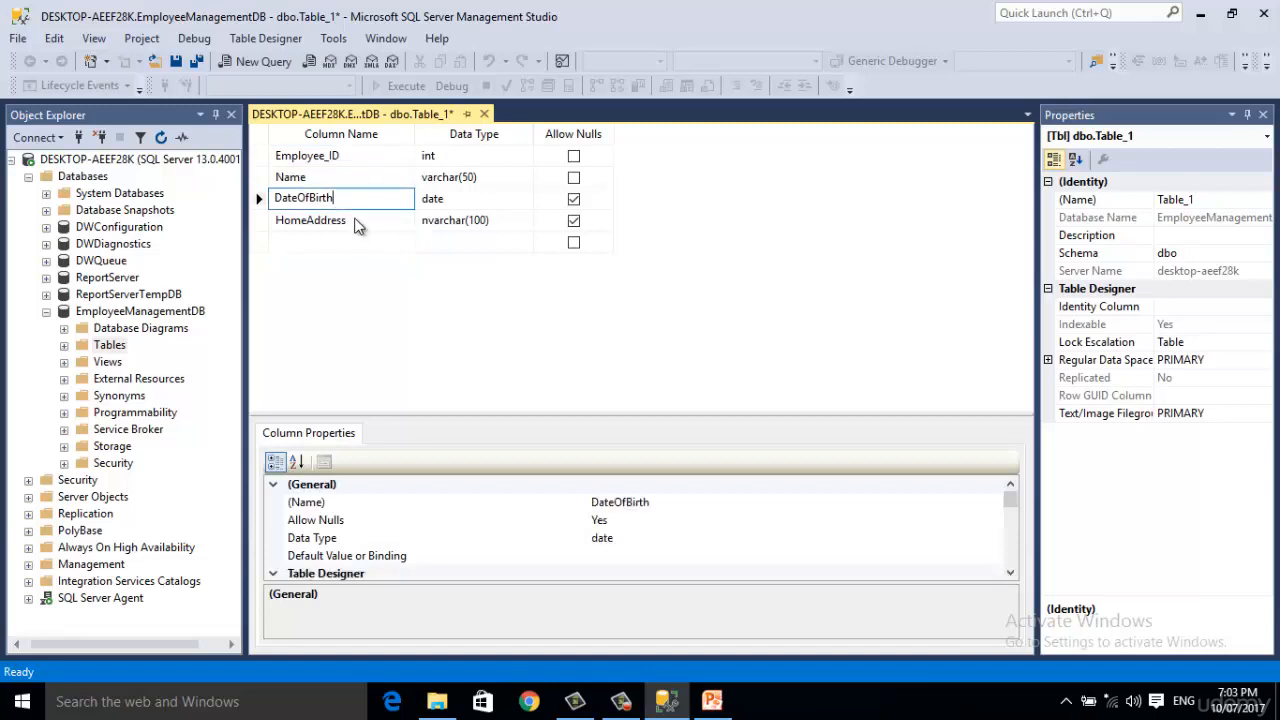
Step: Set the Employee_ID column as the table's primary key
{"action": "left_click", "coordinate": [355, 220]}
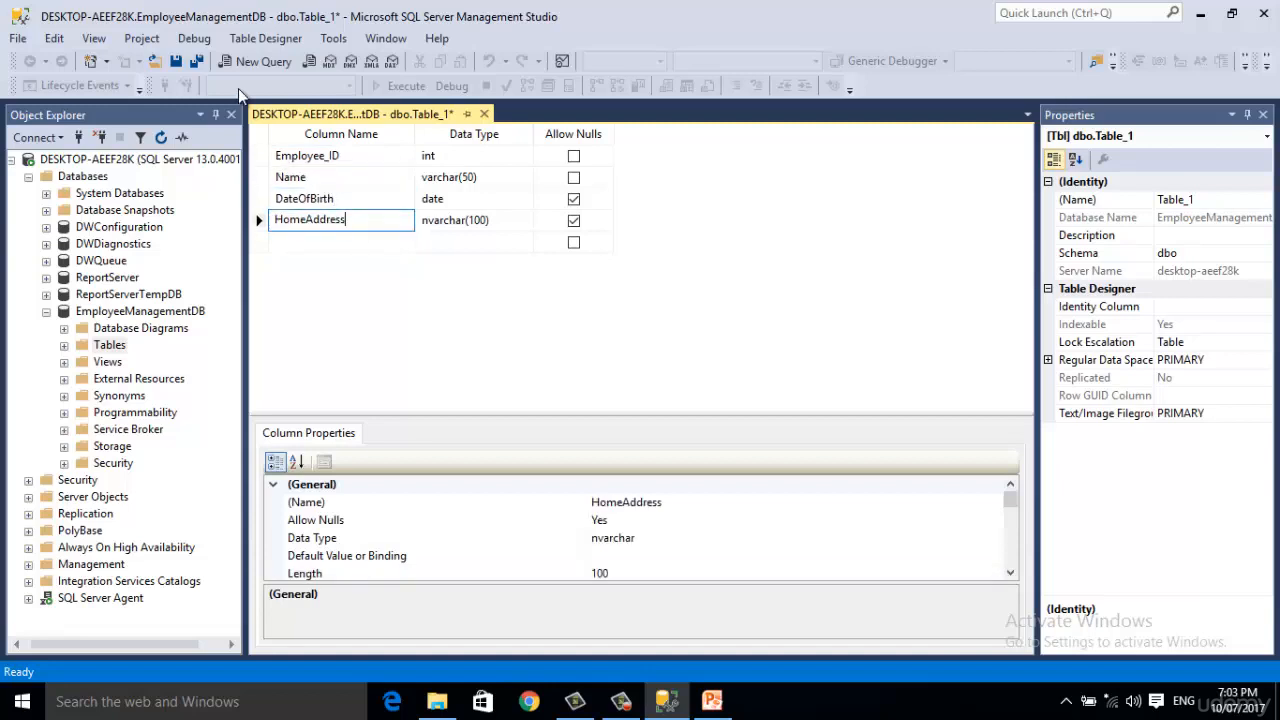
{"action": "left_click", "coordinate": [320, 177]}
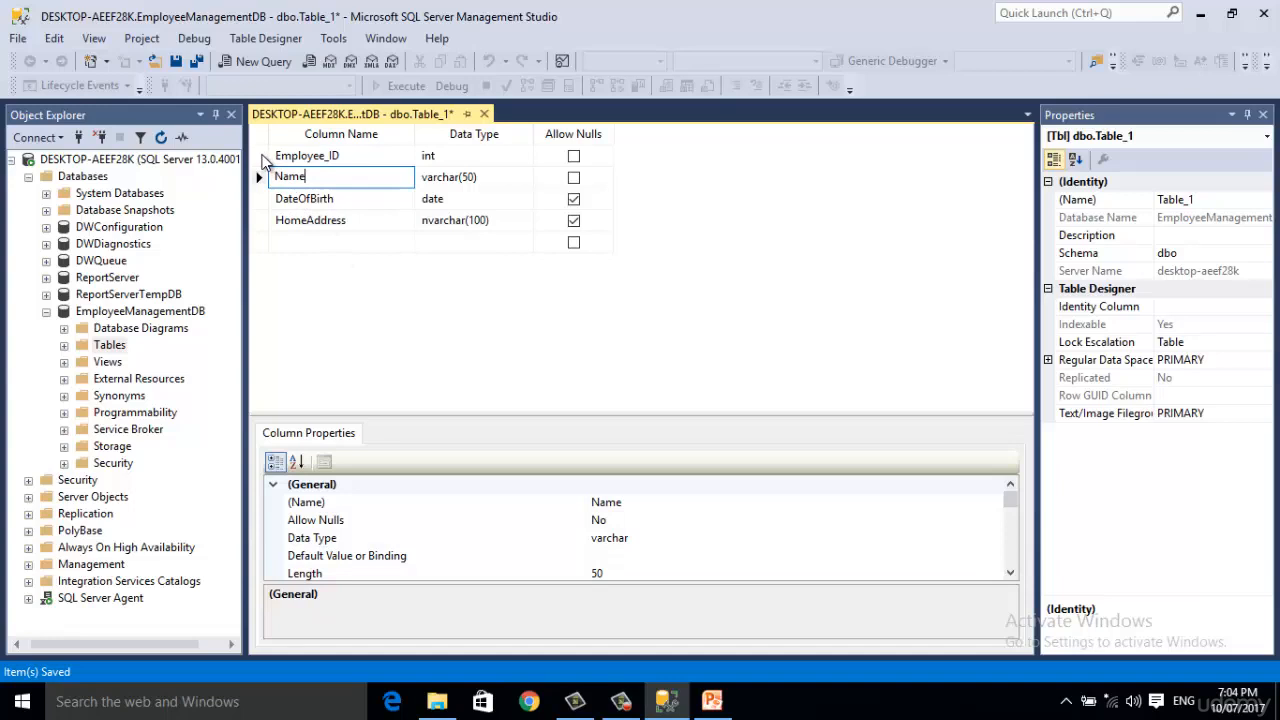
{"action": "left_click", "coordinate": [260, 157]}
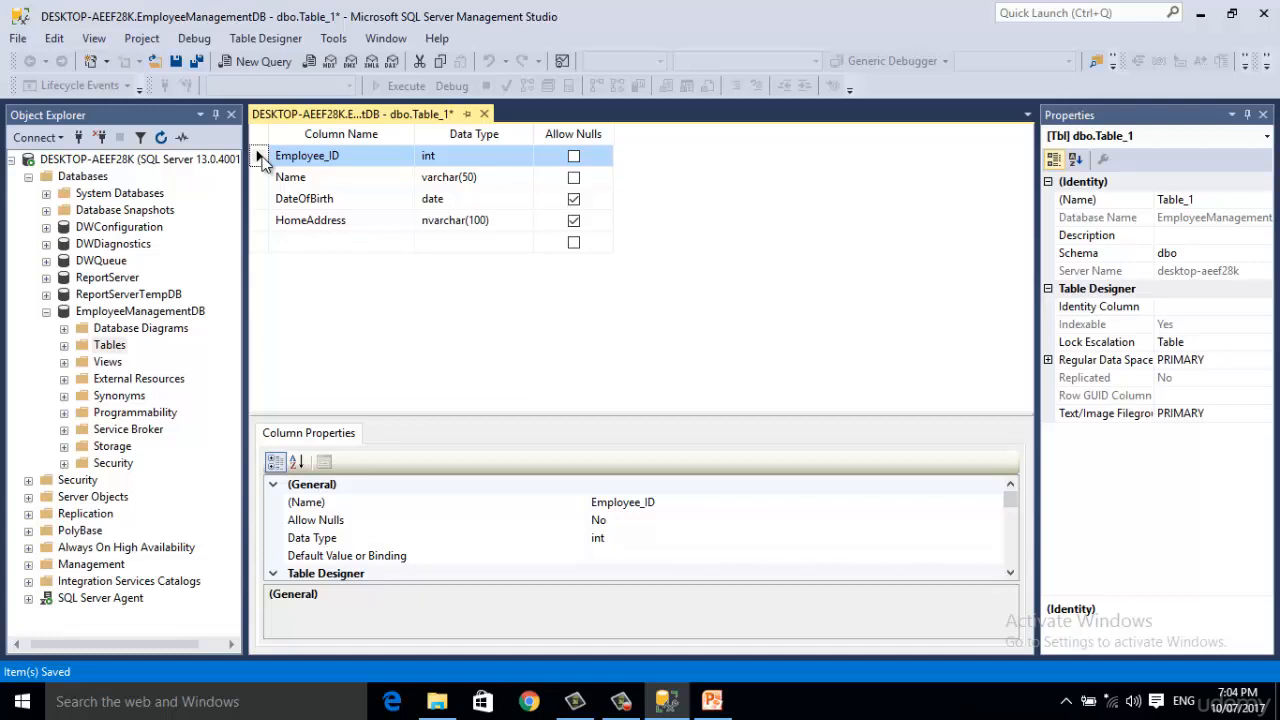
{"action": "right_click", "coordinate": [262, 163]}
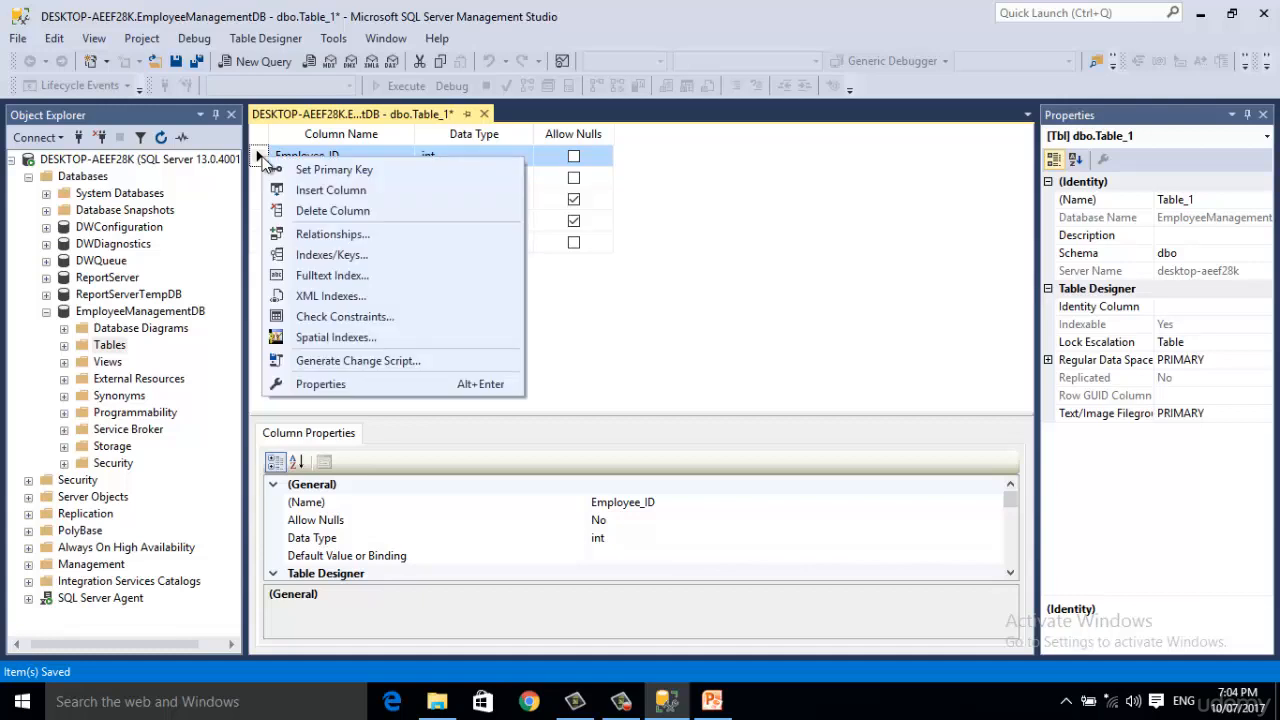
{"action": "left_click", "coordinate": [336, 171]}
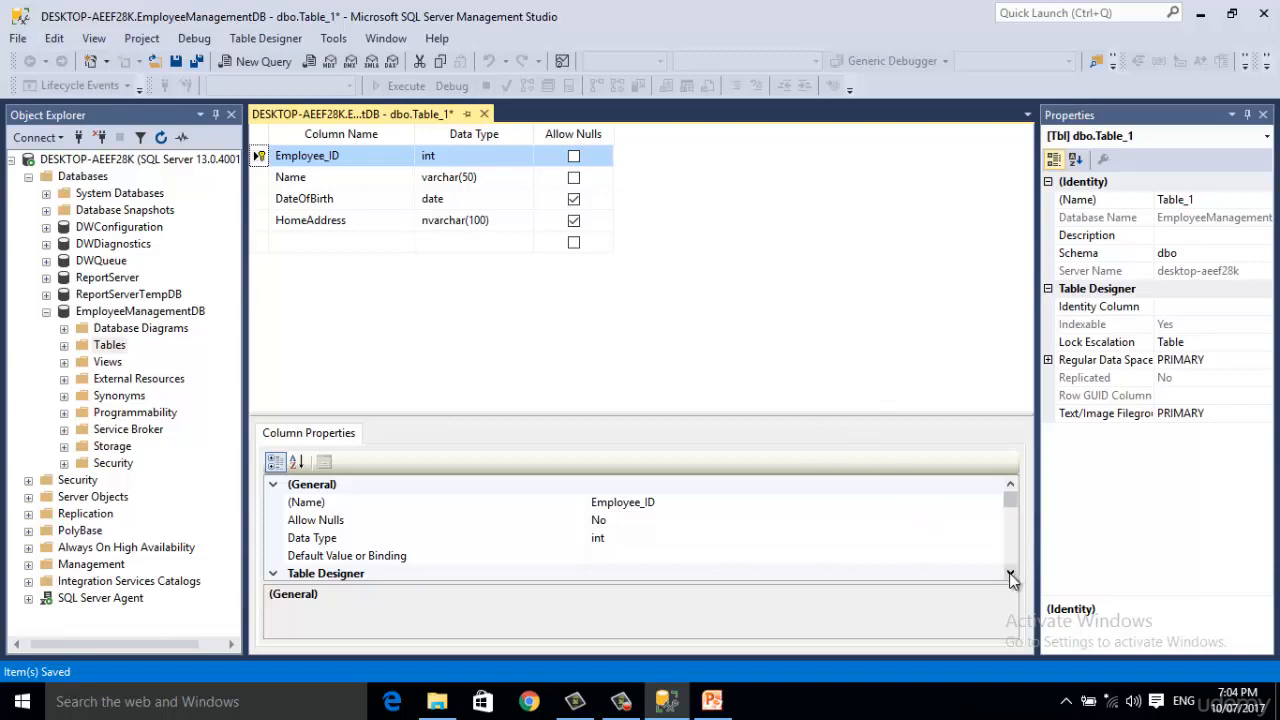
Step: Make Employee_ID an identity column by setting Is Identity to Yes in its identity specification
{"action": "left_click_drag", "start_coordinate": [1010, 576], "coordinate": [1010, 576]}
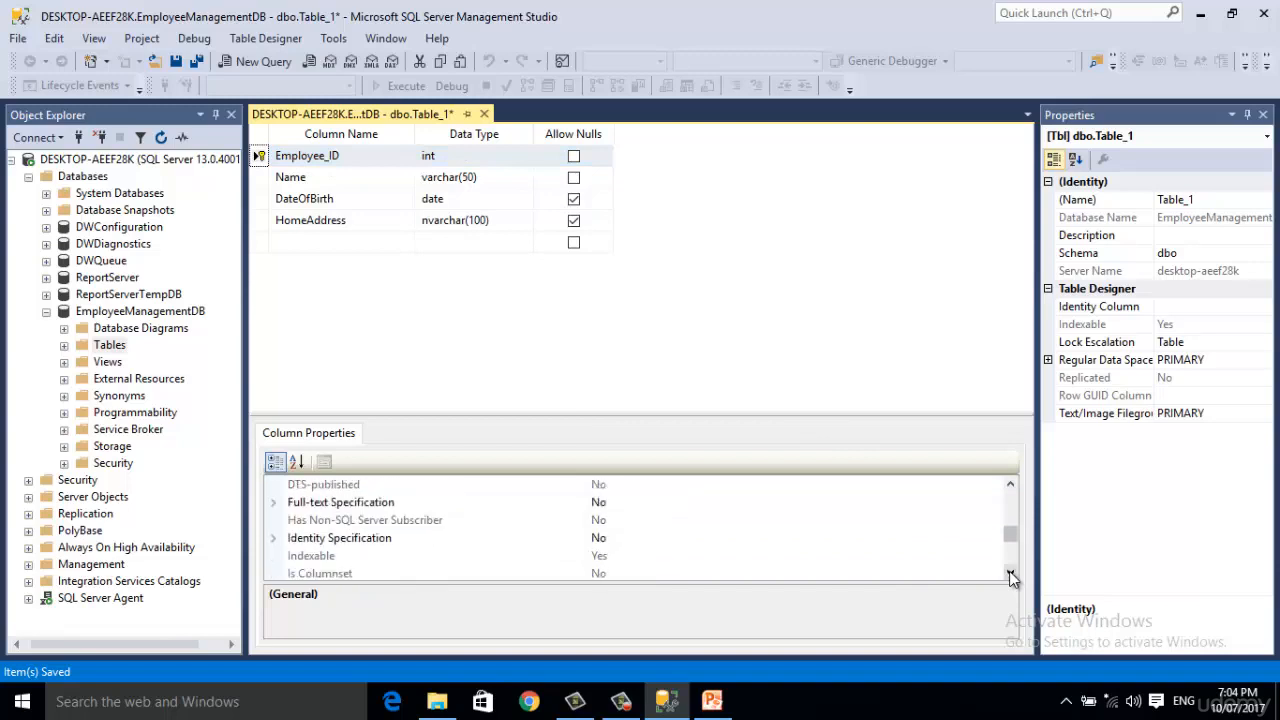
{"action": "left_click", "coordinate": [608, 540]}
{"action": "left_click", "coordinate": [608, 540]}
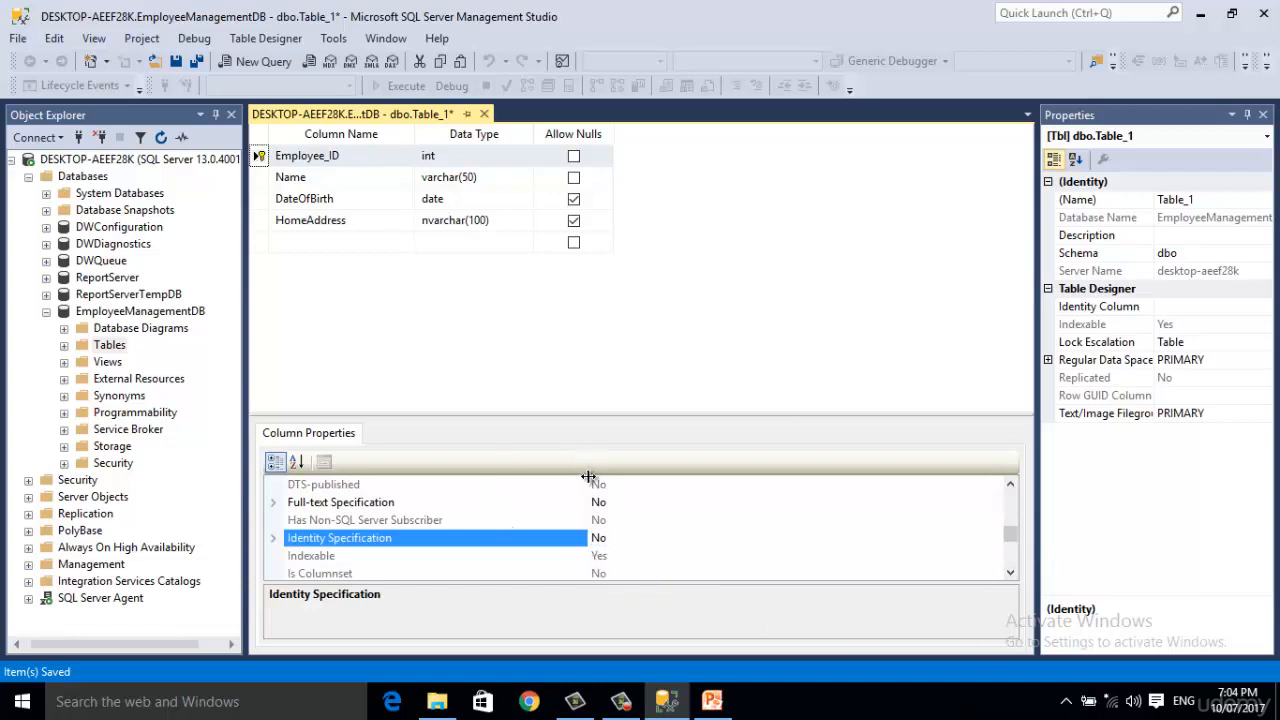
{"action": "left_click_drag", "start_coordinate": [588, 480], "coordinate": [478, 480]}
{"action": "left_click", "coordinate": [363, 517]}
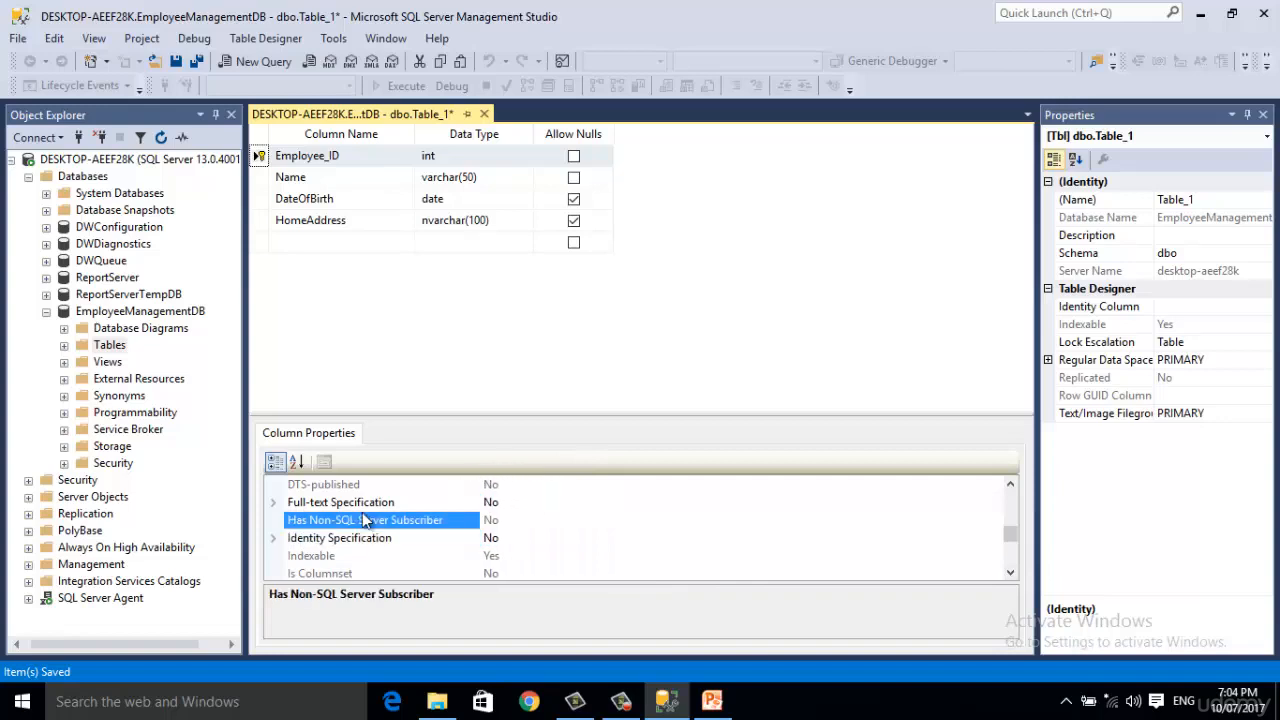
{"action": "left_click", "coordinate": [274, 539]}
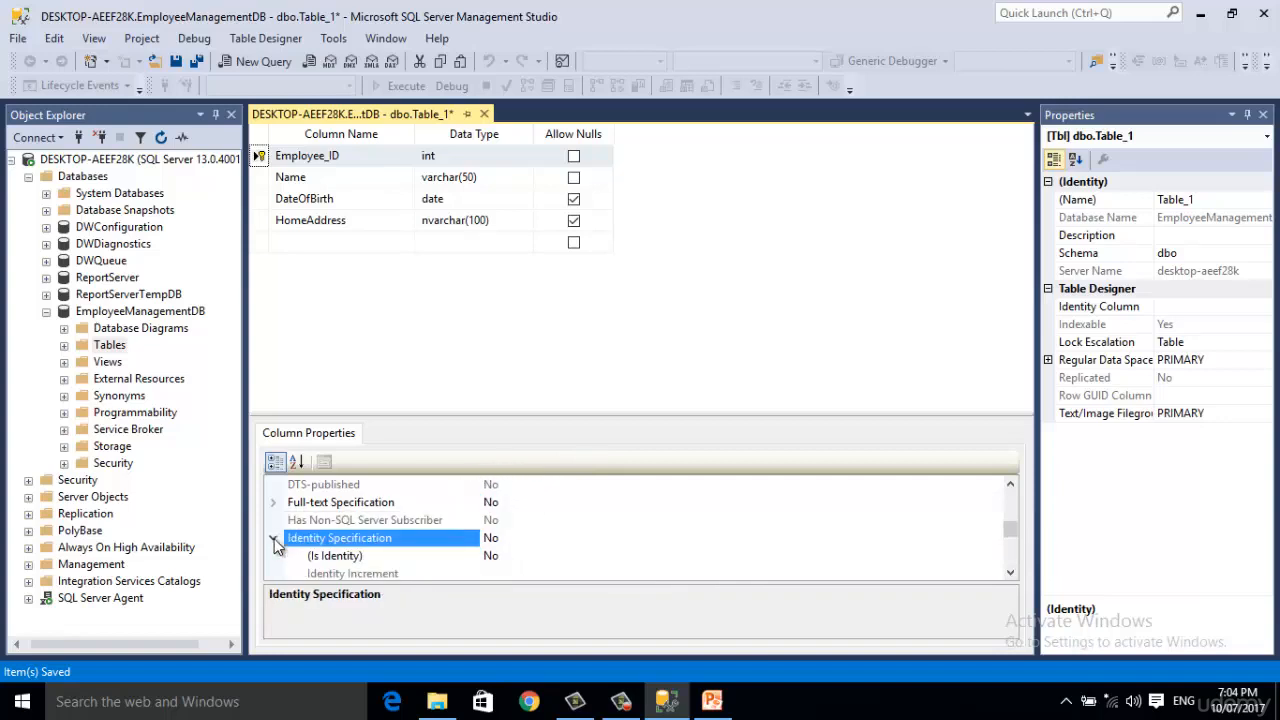
{"action": "left_click", "coordinate": [496, 555]}
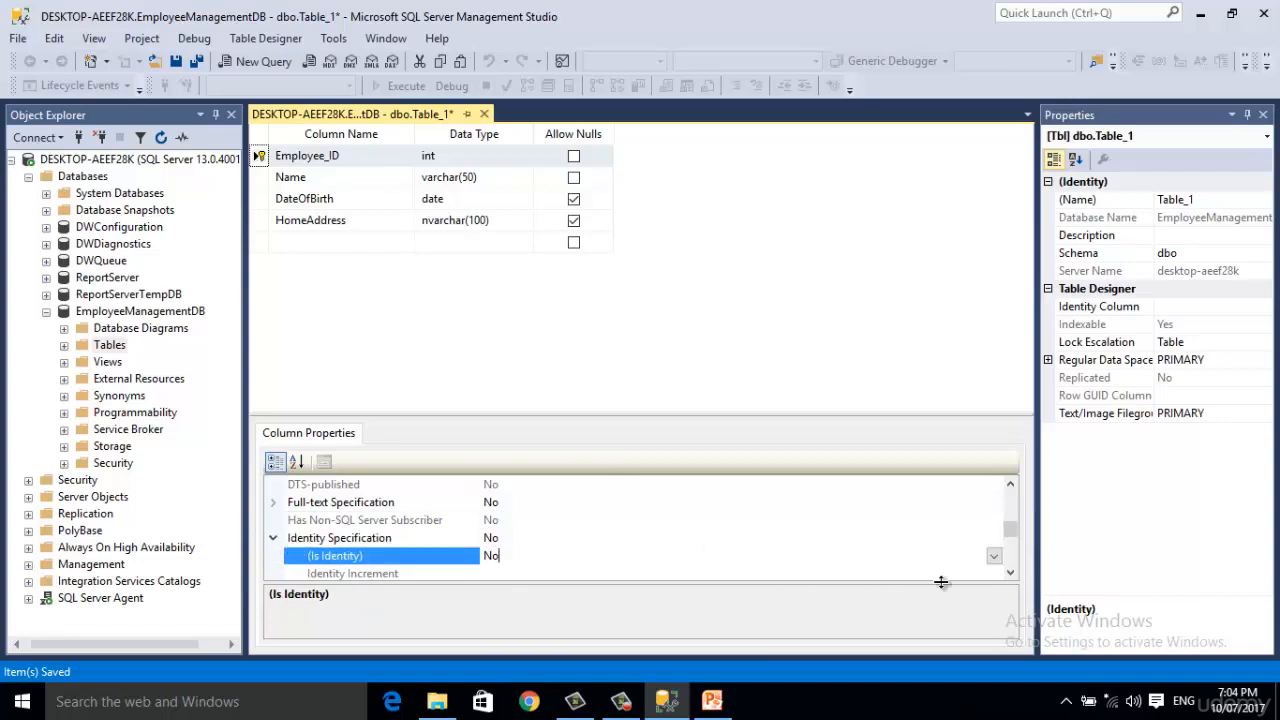
{"action": "left_click", "coordinate": [994, 557]}
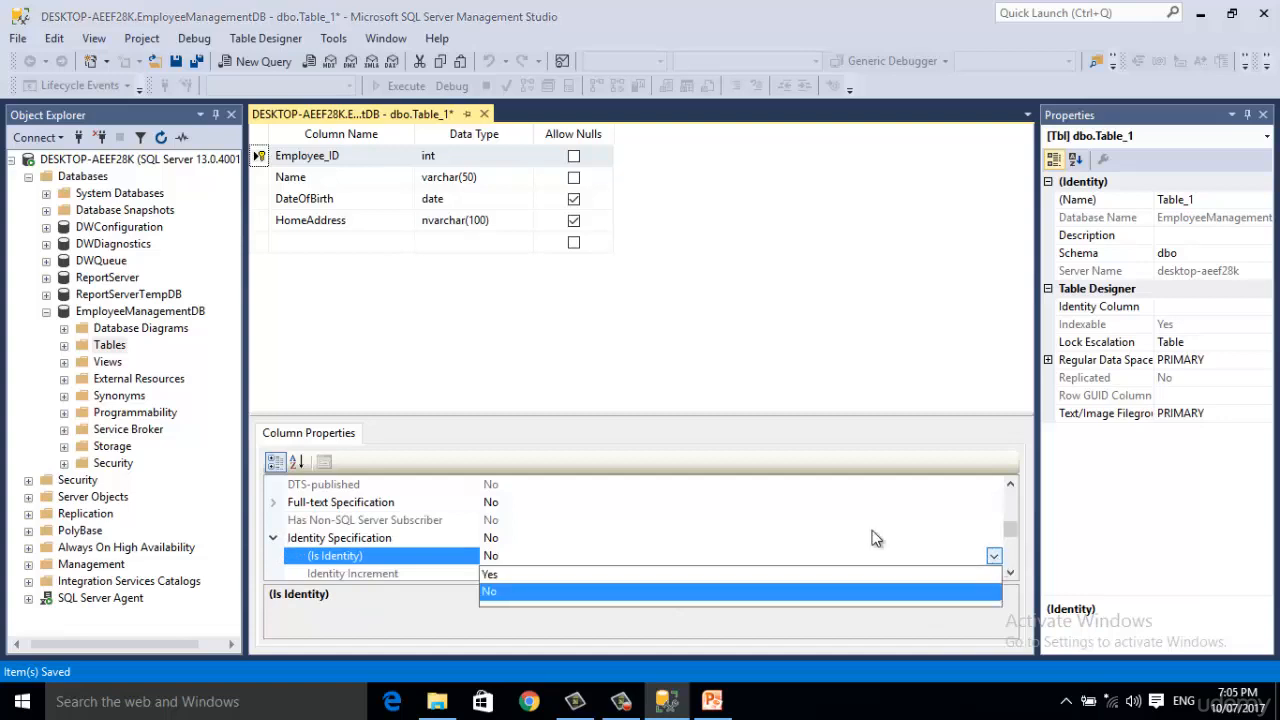
{"action": "left_click", "coordinate": [634, 575]}
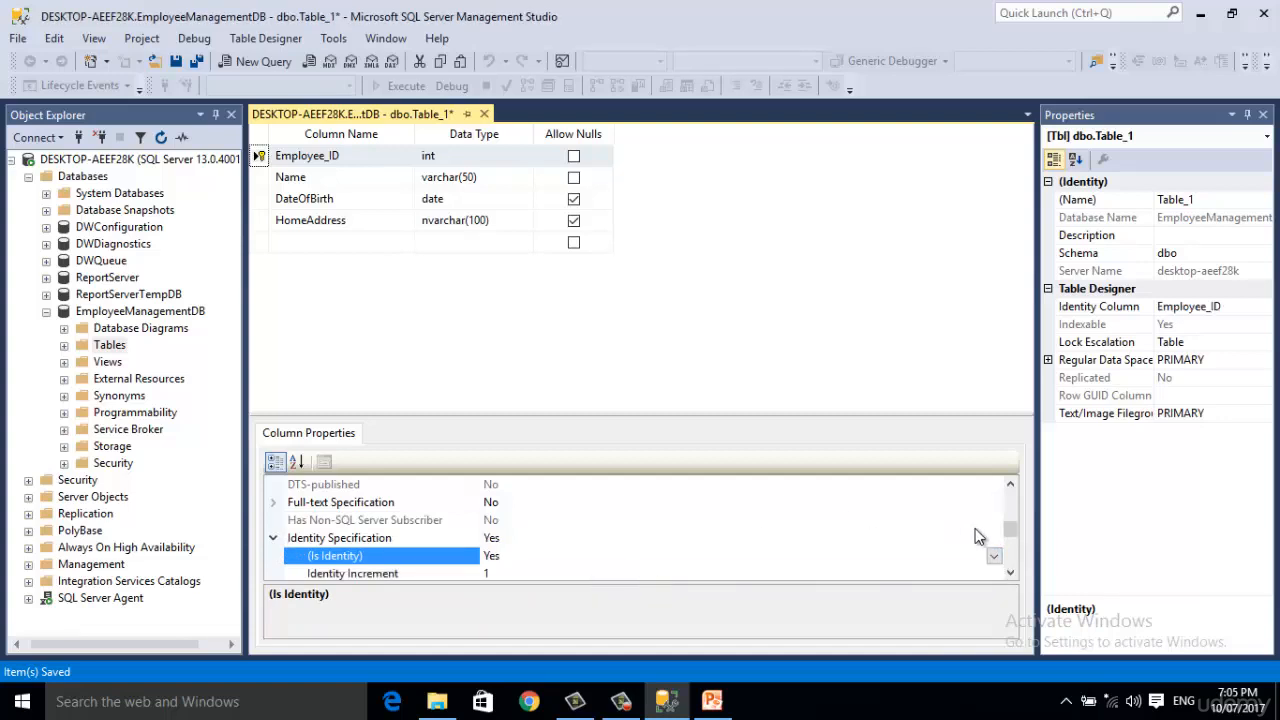
{"action": "left_click", "coordinate": [1010, 575]}
{"action": "left_click", "coordinate": [1010, 575]}
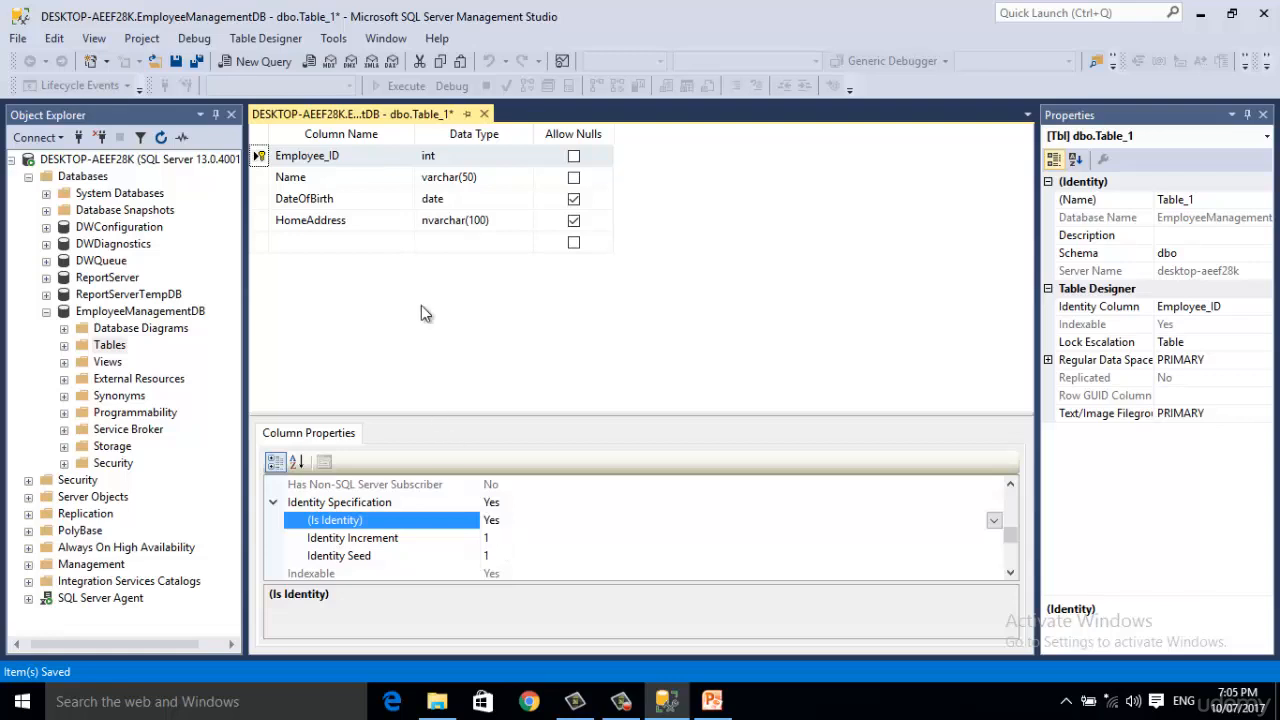
Step: Save the table under the name EmployeeInfo and expand the EmployeeManagementDB tables in the object tree
{"action": "left_click", "coordinate": [177, 64]}
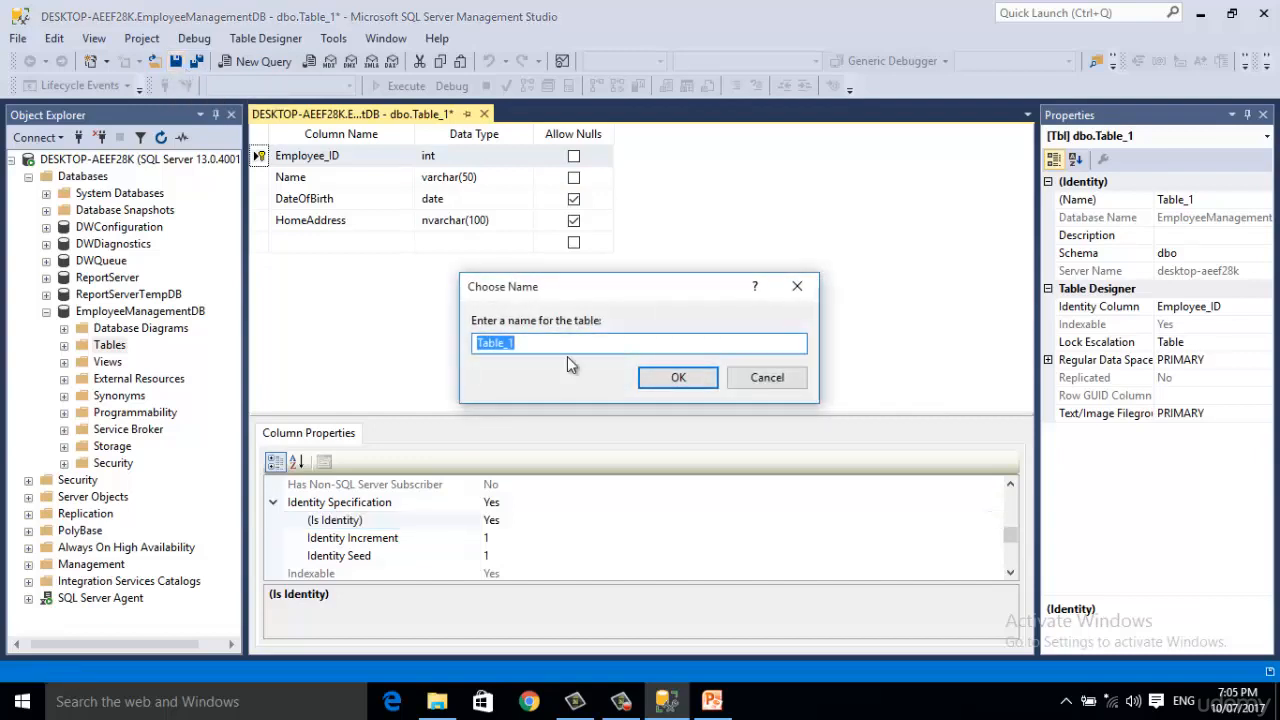
{"action": "type", "text": "Emp"}
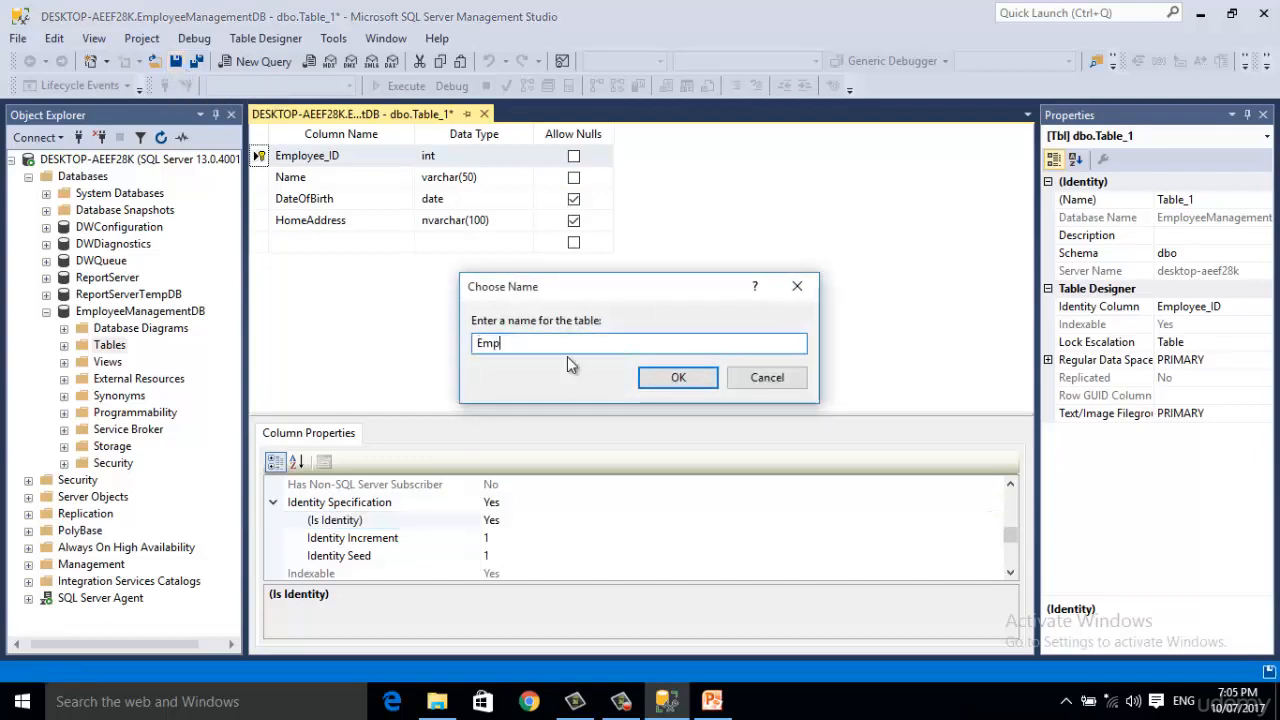
{"action": "type", "text": "loyee"}
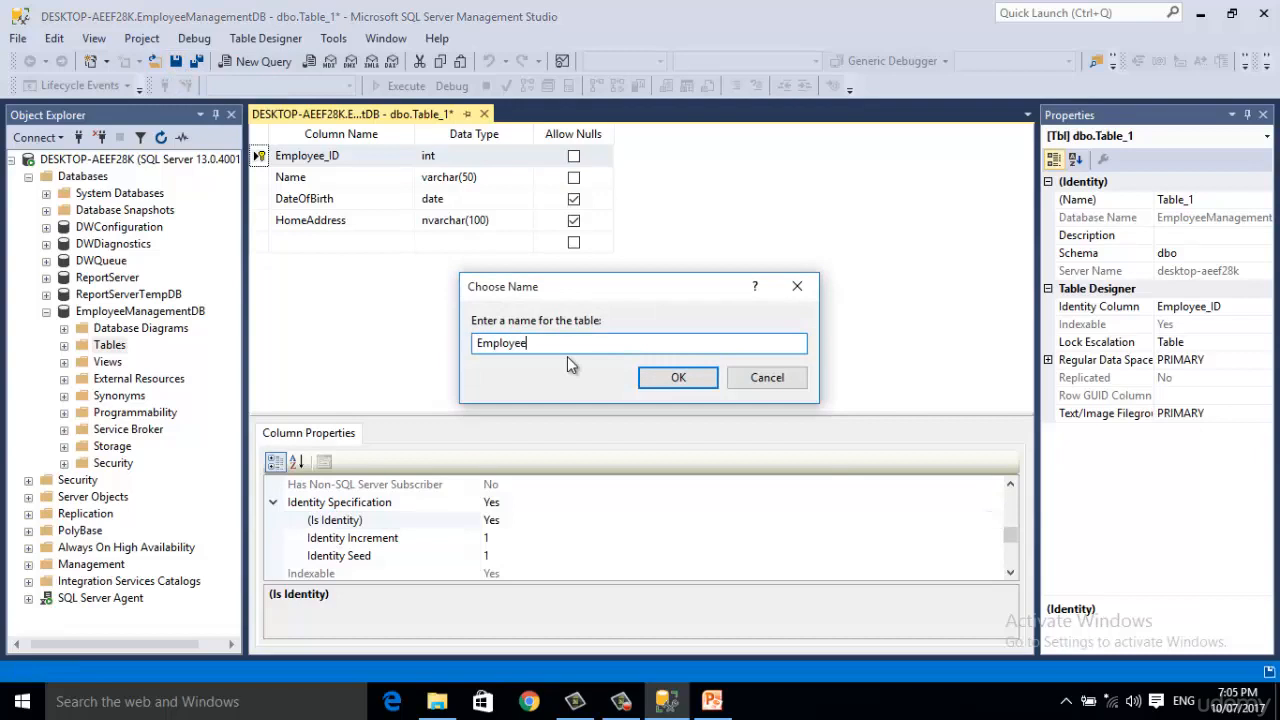
{"action": "type", "text": "Info"}
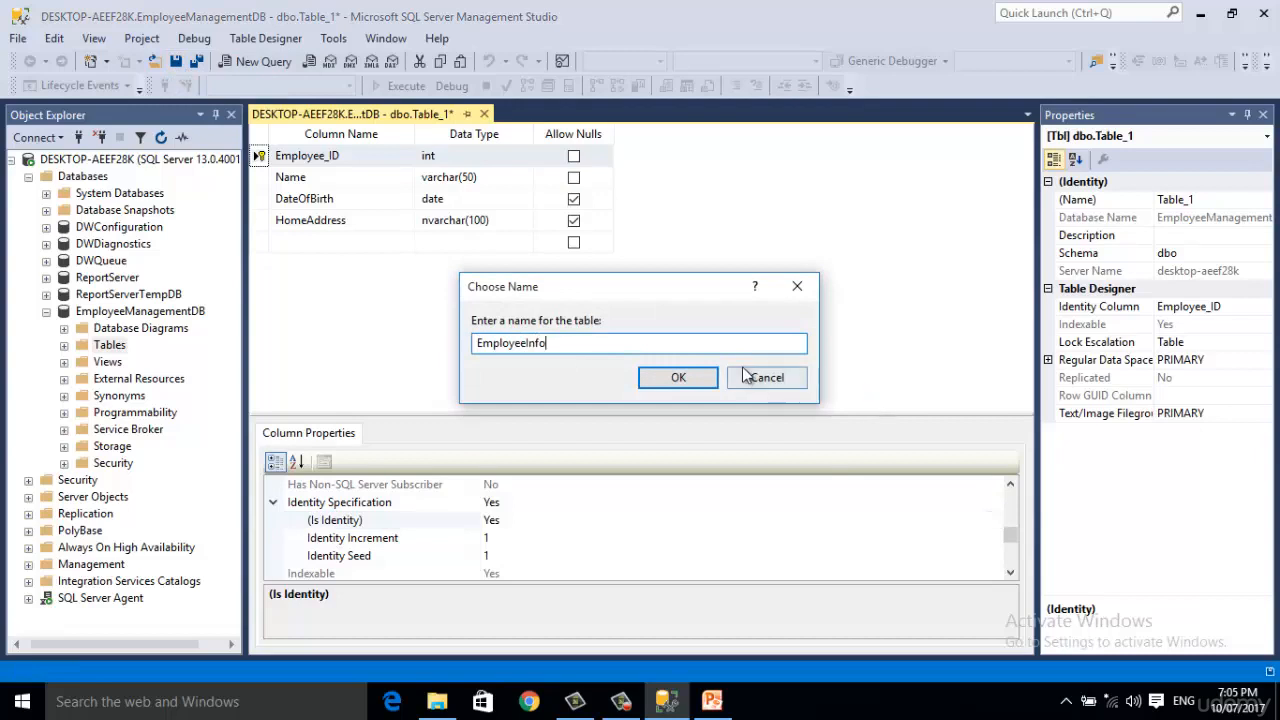
{"action": "left_click", "coordinate": [679, 378]}
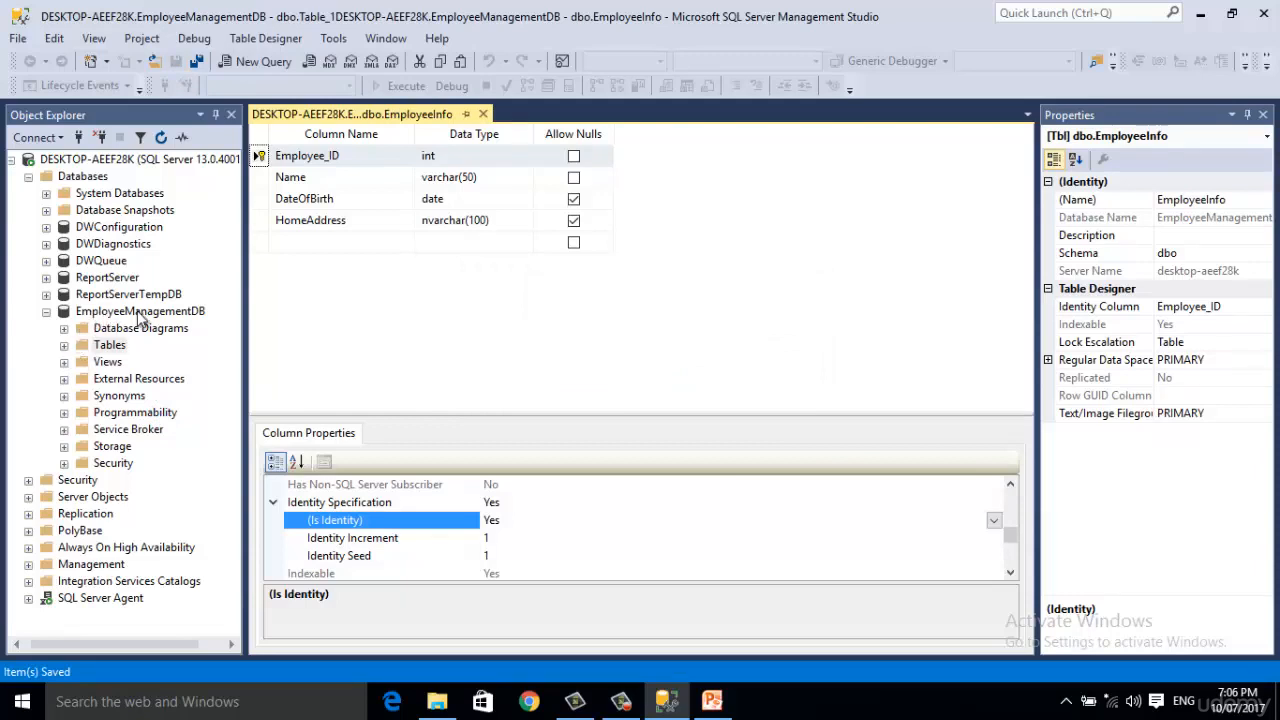
{"action": "left_click", "coordinate": [64, 346]}
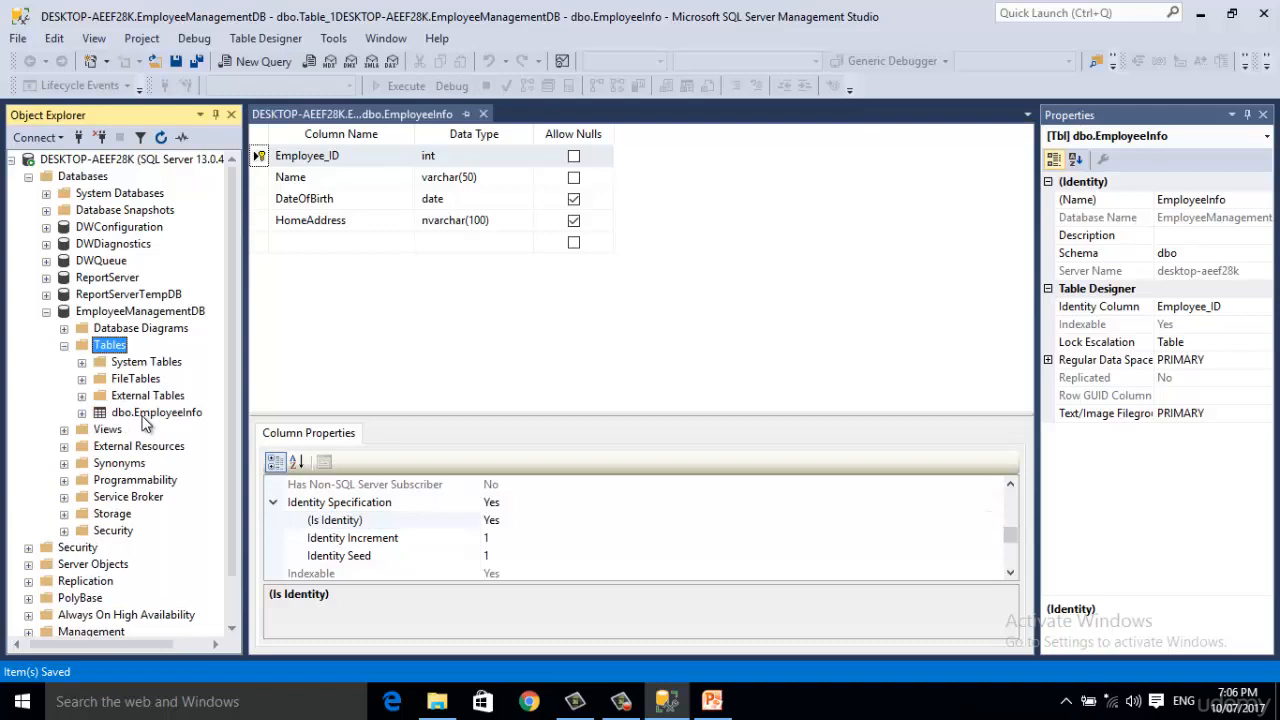